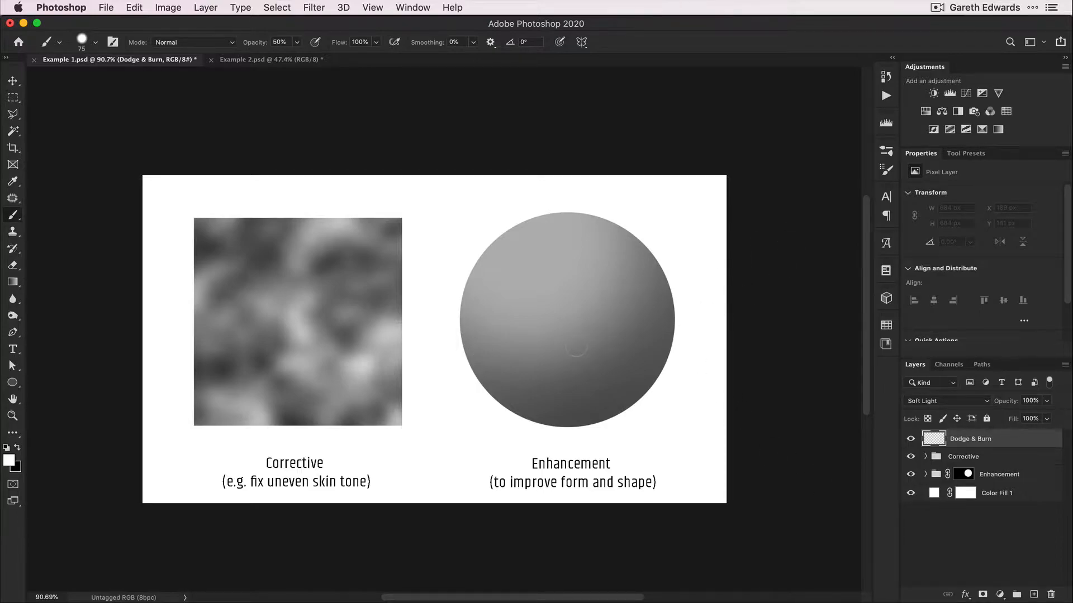
Set the brush to 5% opacity and about 76 px for retouching the square on the Dodge & Burn layer
{"action": "key", "text": "z"}
{"action": "left_click_drag", "start_coordinate": [580, 338], "coordinate": [605, 328]}
{"action": "key", "text": "b"}
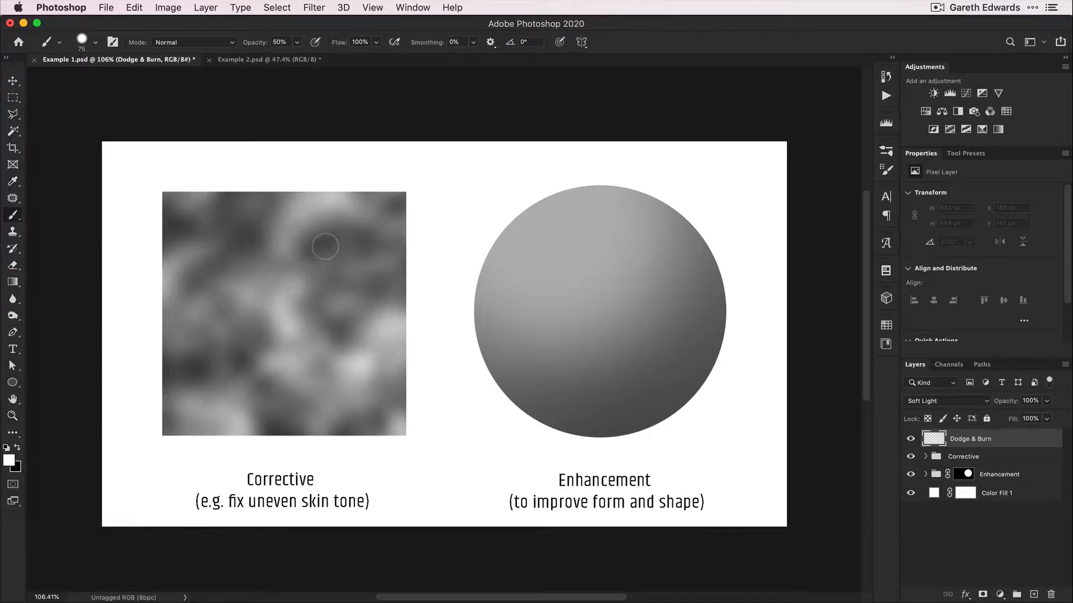
{"action": "mouse_move", "coordinate": [320, 257]}
{"action": "left_mouse_down", "text": "ctrl+alt"}
{"action": "mouse_move", "coordinate": [308, 253]}
{"action": "mouse_move", "coordinate": [325, 245]}
{"action": "mouse_move", "coordinate": [311, 252]}
{"action": "left_mouse_up", "text": "ctrl+alt"}
{"action": "key", "text": "0"}
{"action": "key", "text": "5"}
{"action": "right_click", "coordinate": [323, 235]}
{"action": "left_click_drag", "start_coordinate": [421, 295], "coordinate": [391, 295]}
{"action": "left_click_drag", "start_coordinate": [301, 252], "coordinate": [319, 251], "text": "ctrl+alt"}
{"action": "key", "text": "super+z"}
{"action": "key", "text": "super+z"}
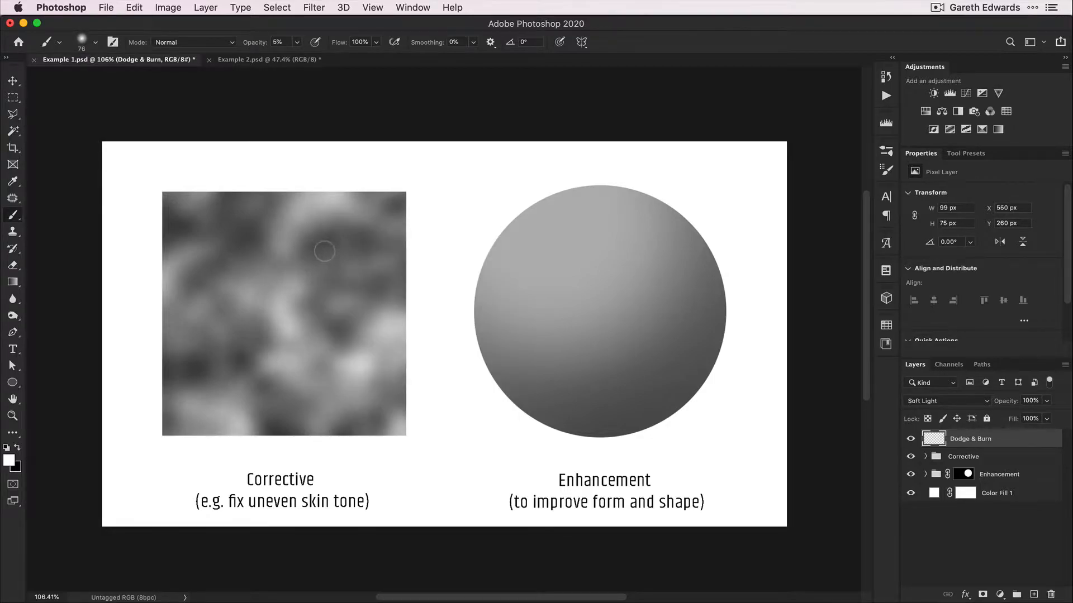
Dodge the dark patches across the Corrective square with soft white brush strokes at 5% opacity on the Dodge & Burn layer
{"action": "left_click_drag", "start_coordinate": [309, 256], "coordinate": [327, 244]}
{"action": "left_click_drag", "start_coordinate": [246, 242], "coordinate": [236, 242], "text": "ctrl+alt"}
{"action": "mouse_move", "coordinate": [180, 222]}
{"action": "left_mouse_down"}
{"action": "mouse_move", "coordinate": [173, 216]}
{"action": "mouse_move", "coordinate": [171, 229]}
{"action": "mouse_move", "coordinate": [195, 232]}
{"action": "mouse_move", "coordinate": [171, 232]}
{"action": "mouse_move", "coordinate": [199, 234]}
{"action": "mouse_move", "coordinate": [176, 199]}
{"action": "left_mouse_up"}
{"action": "mouse_move", "coordinate": [201, 270]}
{"action": "left_mouse_down", "text": "ctrl+alt"}
{"action": "mouse_move", "coordinate": [234, 248]}
{"action": "mouse_move", "coordinate": [233, 231]}
{"action": "mouse_move", "coordinate": [220, 266]}
{"action": "mouse_move", "coordinate": [192, 274]}
{"action": "mouse_move", "coordinate": [244, 244]}
{"action": "mouse_move", "coordinate": [184, 230]}
{"action": "mouse_move", "coordinate": [220, 204]}
{"action": "mouse_move", "coordinate": [224, 231]}
{"action": "mouse_move", "coordinate": [250, 239]}
{"action": "mouse_move", "coordinate": [206, 366]}
{"action": "mouse_move", "coordinate": [170, 368]}
{"action": "mouse_move", "coordinate": [187, 361]}
{"action": "mouse_move", "coordinate": [205, 375]}
{"action": "mouse_move", "coordinate": [170, 367]}
{"action": "mouse_move", "coordinate": [196, 364]}
{"action": "mouse_move", "coordinate": [195, 379]}
{"action": "mouse_move", "coordinate": [245, 358]}
{"action": "mouse_move", "coordinate": [237, 369]}
{"action": "mouse_move", "coordinate": [272, 405]}
{"action": "left_mouse_up", "text": "ctrl+alt"}
{"action": "mouse_move", "coordinate": [237, 357]}
{"action": "left_mouse_down"}
{"action": "mouse_move", "coordinate": [170, 368]}
{"action": "mouse_move", "coordinate": [212, 372]}
{"action": "left_mouse_up"}
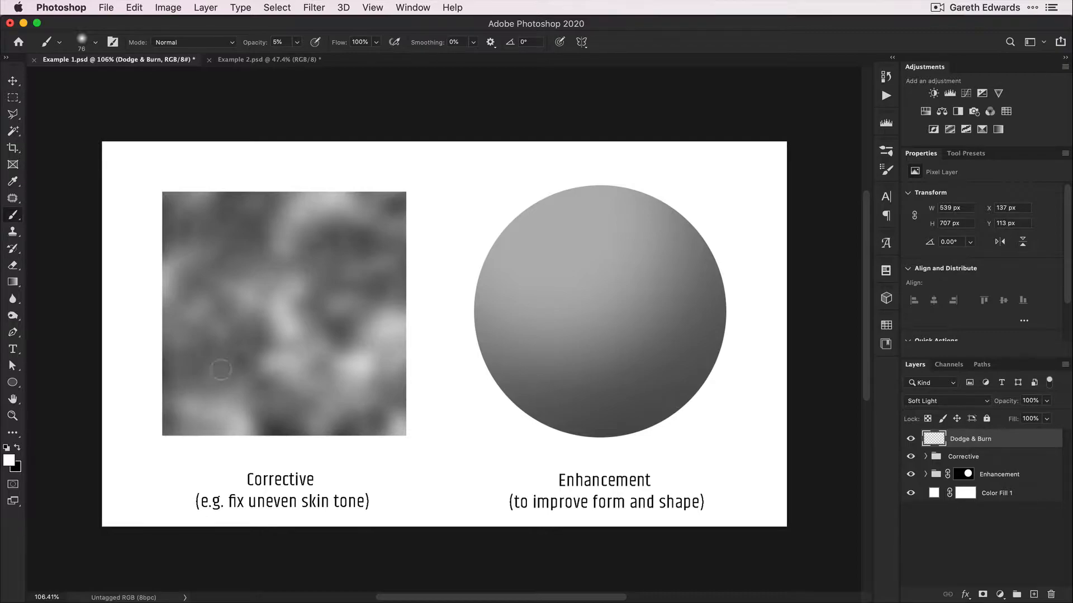
{"action": "mouse_move", "coordinate": [263, 327]}
{"action": "left_mouse_down"}
{"action": "mouse_move", "coordinate": [248, 359]}
{"action": "mouse_move", "coordinate": [244, 326]}
{"action": "left_mouse_up"}
{"action": "mouse_move", "coordinate": [219, 249]}
{"action": "left_mouse_down"}
{"action": "mouse_move", "coordinate": [250, 226]}
{"action": "mouse_move", "coordinate": [263, 245]}
{"action": "mouse_move", "coordinate": [231, 218]}
{"action": "left_mouse_up"}
{"action": "left_click_drag", "start_coordinate": [344, 335], "coordinate": [310, 308]}
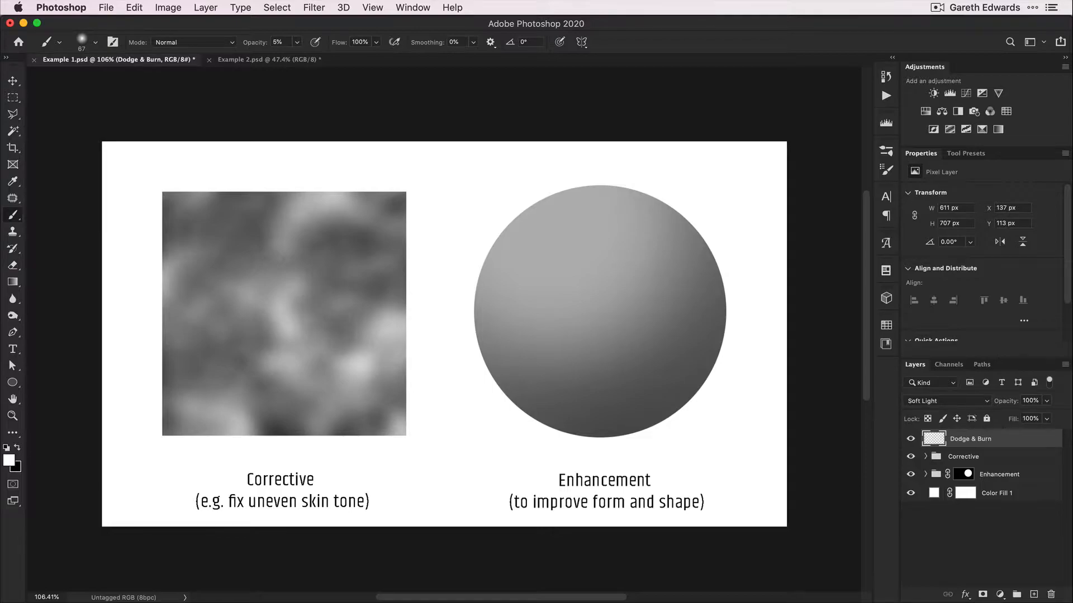
{"action": "left_click_drag", "start_coordinate": [335, 351], "coordinate": [312, 311]}
{"action": "mouse_move", "coordinate": [326, 256]}
{"action": "left_mouse_down"}
{"action": "mouse_move", "coordinate": [373, 232]}
{"action": "mouse_move", "coordinate": [361, 242]}
{"action": "mouse_move", "coordinate": [375, 247]}
{"action": "mouse_move", "coordinate": [338, 234]}
{"action": "mouse_move", "coordinate": [308, 247]}
{"action": "mouse_move", "coordinate": [361, 242]}
{"action": "mouse_move", "coordinate": [328, 251]}
{"action": "left_mouse_up"}
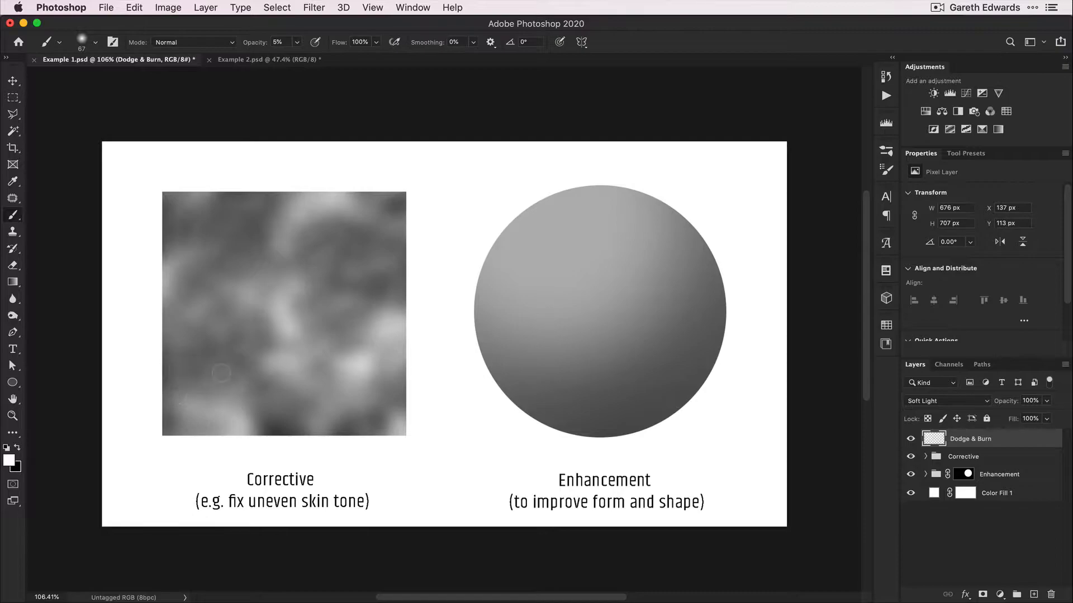
{"action": "mouse_move", "coordinate": [282, 394]}
{"action": "left_mouse_down"}
{"action": "mouse_move", "coordinate": [291, 416]}
{"action": "mouse_move", "coordinate": [266, 426]}
{"action": "mouse_move", "coordinate": [287, 432]}
{"action": "mouse_move", "coordinate": [261, 433]}
{"action": "mouse_move", "coordinate": [344, 435]}
{"action": "mouse_move", "coordinate": [374, 416]}
{"action": "mouse_move", "coordinate": [340, 430]}
{"action": "mouse_move", "coordinate": [374, 417]}
{"action": "mouse_move", "coordinate": [377, 428]}
{"action": "mouse_move", "coordinate": [337, 436]}
{"action": "mouse_move", "coordinate": [348, 439]}
{"action": "mouse_move", "coordinate": [270, 425]}
{"action": "mouse_move", "coordinate": [268, 435]}
{"action": "mouse_move", "coordinate": [295, 417]}
{"action": "left_mouse_up"}
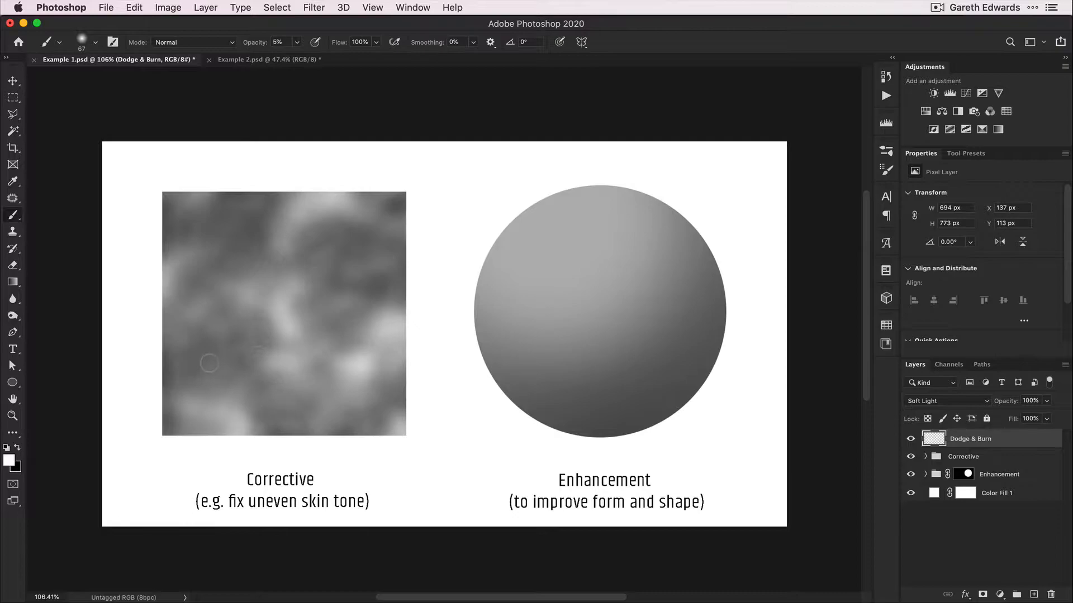
{"action": "mouse_move", "coordinate": [205, 342]}
{"action": "left_mouse_down"}
{"action": "mouse_move", "coordinate": [201, 354]}
{"action": "mouse_move", "coordinate": [211, 330]}
{"action": "left_mouse_up"}
{"action": "mouse_move", "coordinate": [225, 259]}
{"action": "left_mouse_down"}
{"action": "mouse_move", "coordinate": [256, 232]}
{"action": "mouse_move", "coordinate": [238, 243]}
{"action": "mouse_move", "coordinate": [256, 213]}
{"action": "mouse_move", "coordinate": [260, 262]}
{"action": "mouse_move", "coordinate": [259, 199]}
{"action": "mouse_move", "coordinate": [240, 199]}
{"action": "mouse_move", "coordinate": [262, 202]}
{"action": "mouse_move", "coordinate": [327, 295]}
{"action": "mouse_move", "coordinate": [387, 279]}
{"action": "mouse_move", "coordinate": [358, 243]}
{"action": "mouse_move", "coordinate": [366, 237]}
{"action": "mouse_move", "coordinate": [334, 278]}
{"action": "left_mouse_up"}
{"action": "left_click_drag", "start_coordinate": [348, 235], "coordinate": [393, 207]}
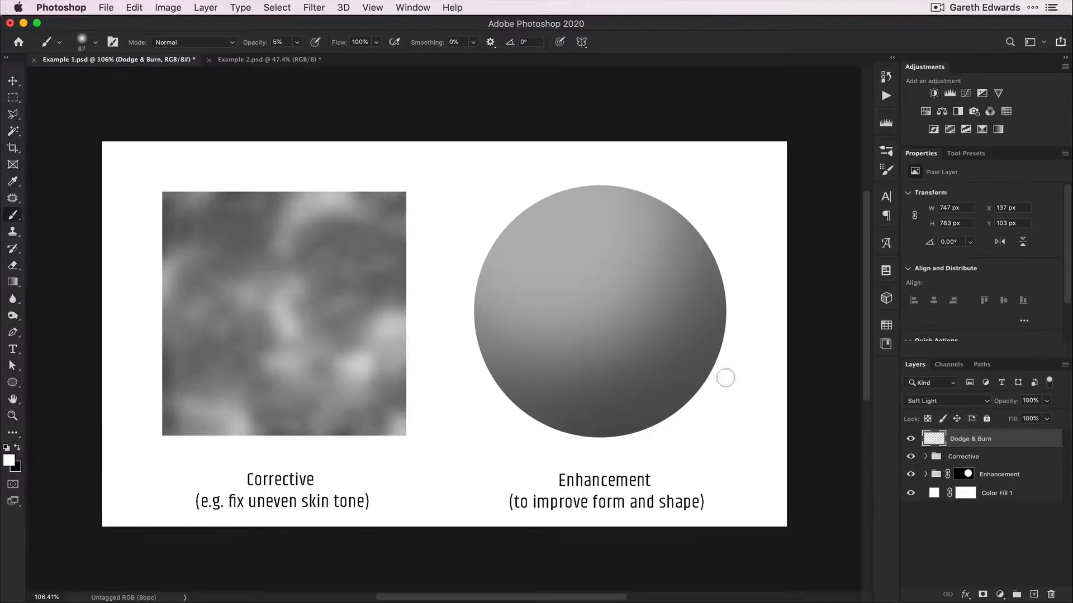
Toggle the Dodge & Burn layer's visibility to compare the dodged square with the original
{"action": "left_click", "coordinate": [911, 440]}
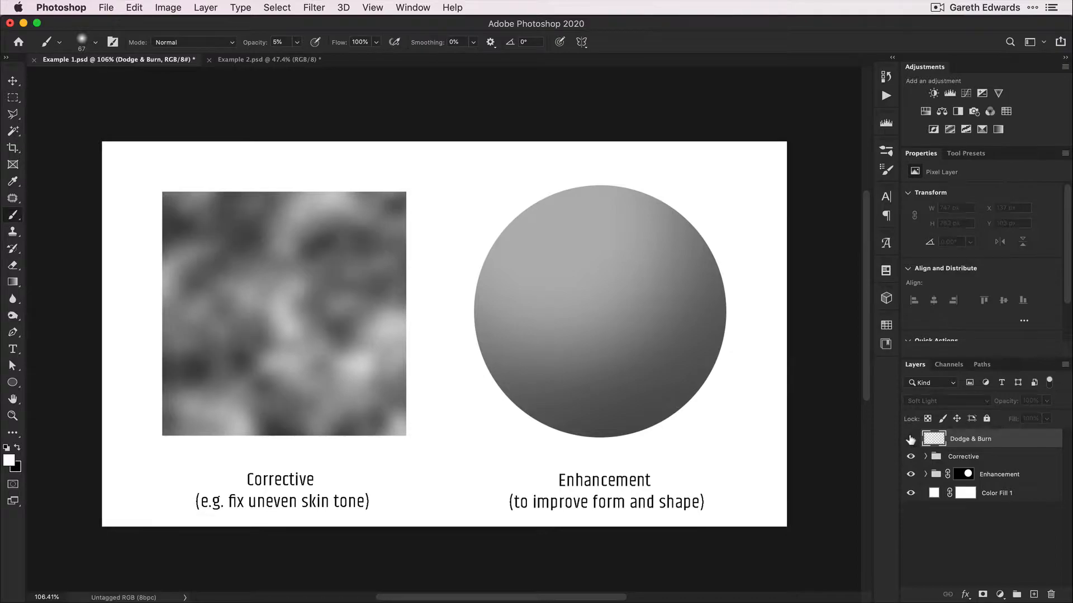
{"action": "left_click", "coordinate": [910, 439]}
{"action": "left_click", "coordinate": [911, 439]}
{"action": "left_click", "coordinate": [911, 439]}
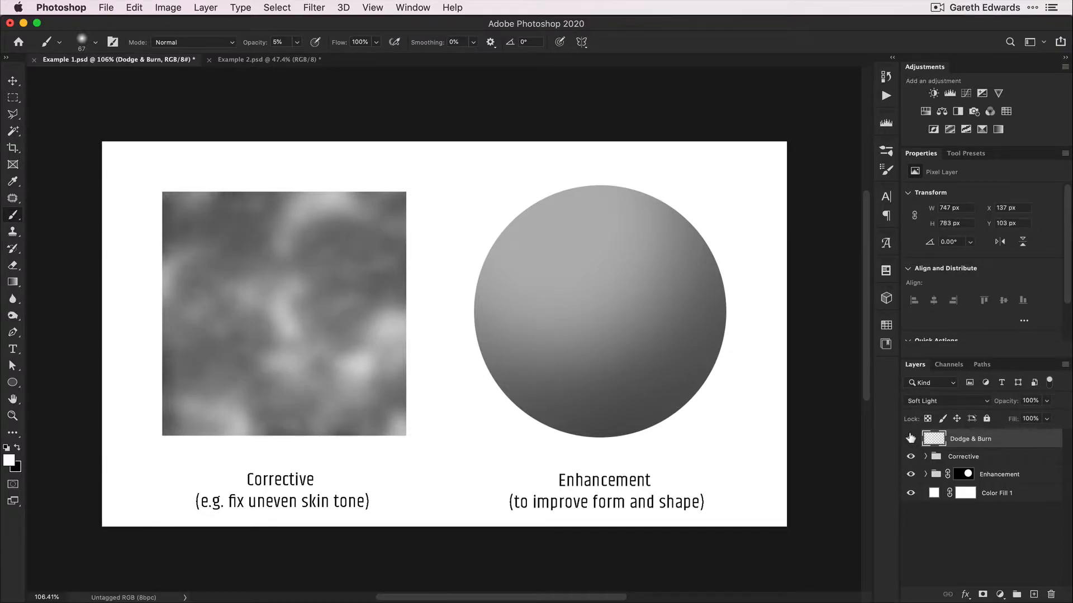
{"action": "left_click", "coordinate": [911, 440]}
{"action": "left_click", "coordinate": [911, 440]}
Burn the bright patches of the Corrective square with a black brush at 10% opacity
{"action": "key", "text": "x"}
{"action": "key", "text": "1"}
{"action": "left_click_drag", "start_coordinate": [296, 289], "coordinate": [286, 323]}
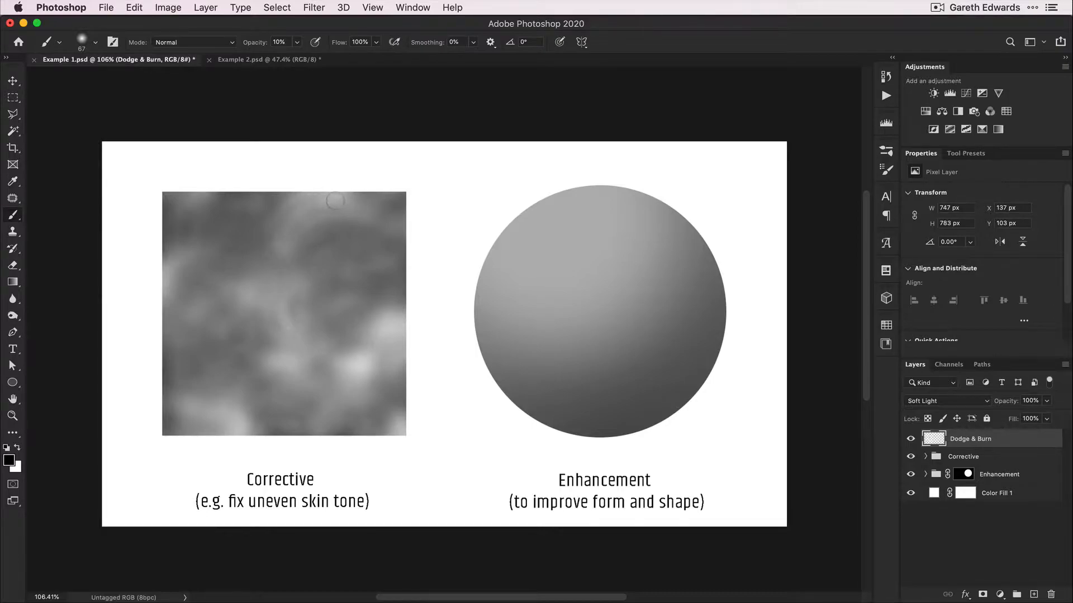
{"action": "left_click_drag", "start_coordinate": [328, 364], "coordinate": [366, 367]}
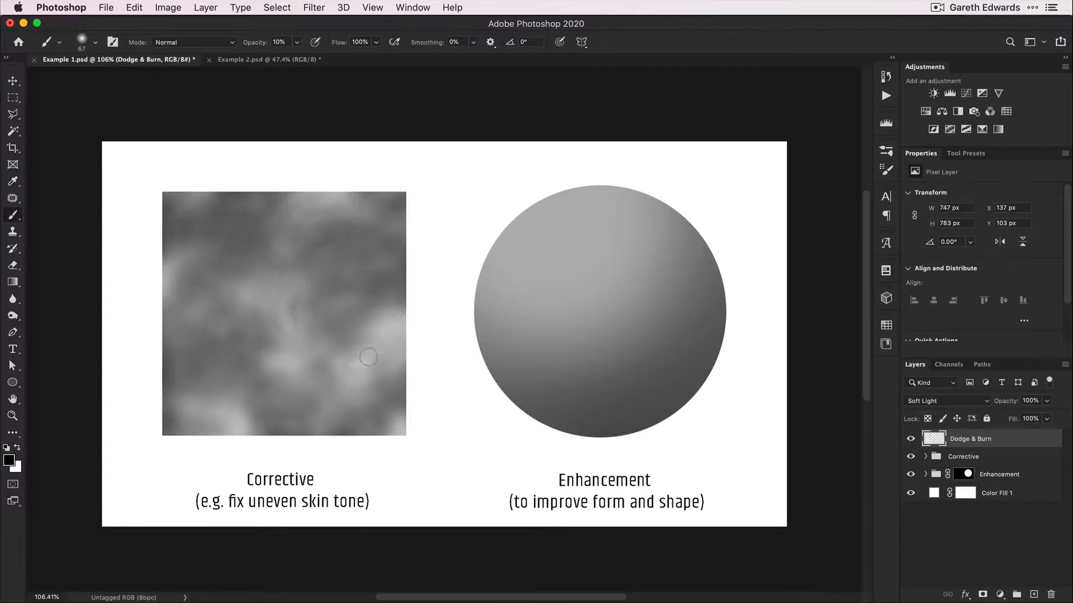
{"action": "mouse_move", "coordinate": [192, 410]}
{"action": "left_mouse_down"}
{"action": "mouse_move", "coordinate": [243, 419]}
{"action": "mouse_move", "coordinate": [218, 413]}
{"action": "mouse_move", "coordinate": [238, 425]}
{"action": "left_mouse_up"}
{"action": "left_click_drag", "start_coordinate": [287, 302], "coordinate": [255, 295]}
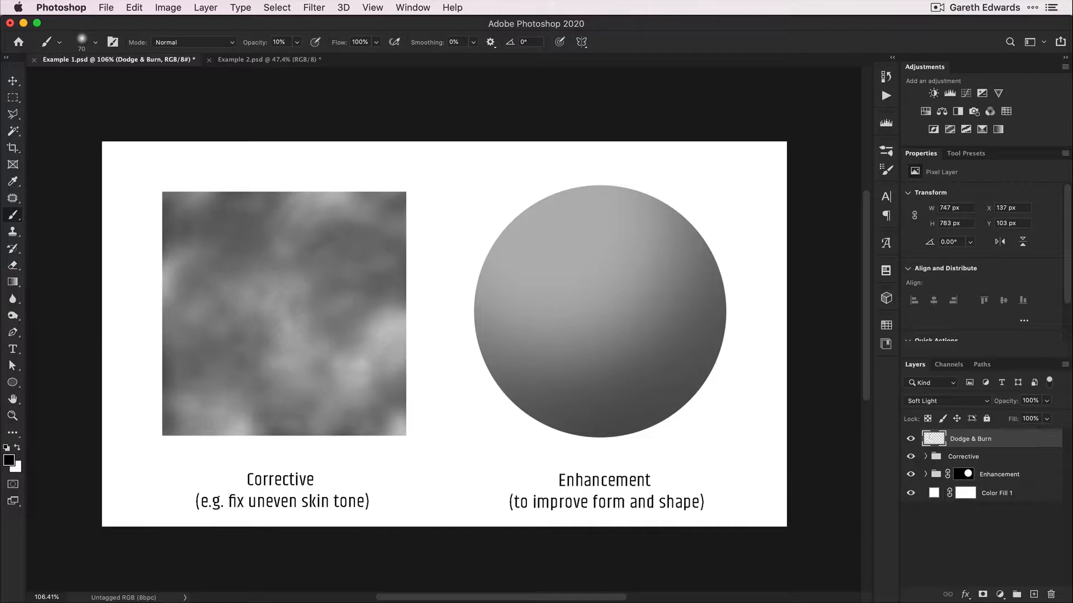
{"action": "left_click_drag", "start_coordinate": [173, 274], "coordinate": [171, 279]}
View the whole image and compare the corrected square with and without the Dodge & Burn layer
{"action": "key", "text": "z"}
{"action": "left_click_drag", "start_coordinate": [280, 318], "coordinate": [268, 316]}
{"action": "key", "text": "b"}
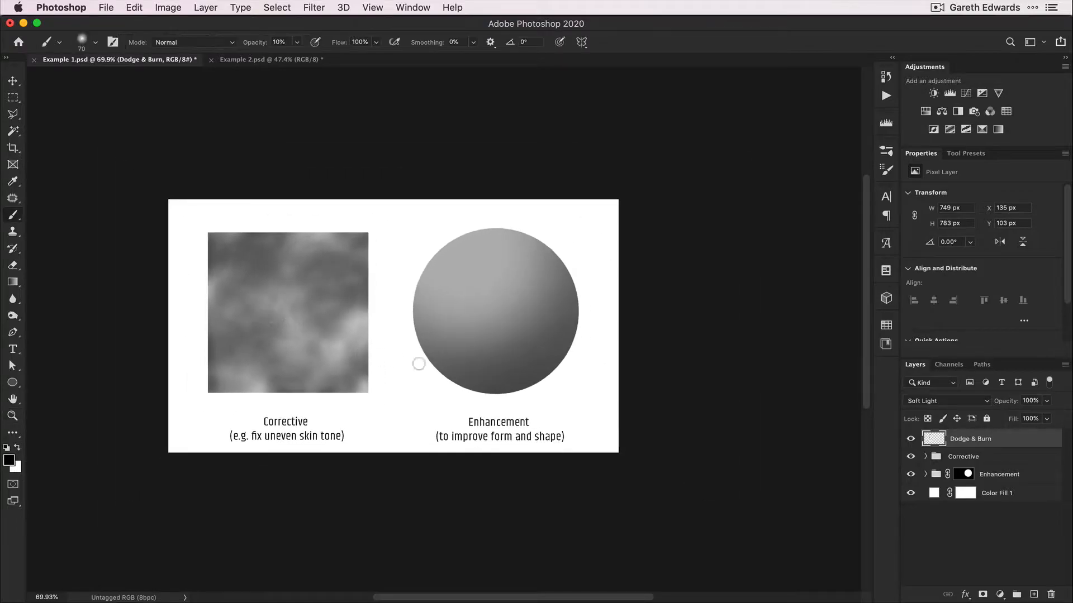
{"action": "left_click", "coordinate": [911, 440]}
{"action": "left_click", "coordinate": [910, 440]}
{"action": "left_click", "coordinate": [911, 440]}
{"action": "left_click", "coordinate": [911, 439]}
{"action": "left_click", "coordinate": [910, 439]}
{"action": "left_click", "coordinate": [911, 439]}
{"action": "left_click", "coordinate": [911, 439]}
{"action": "left_click", "coordinate": [911, 439]}
Apply a Gaussian Blur with a 12-pixel radius to the Dodge & Burn layer
{"action": "left_click", "coordinate": [314, 7]}
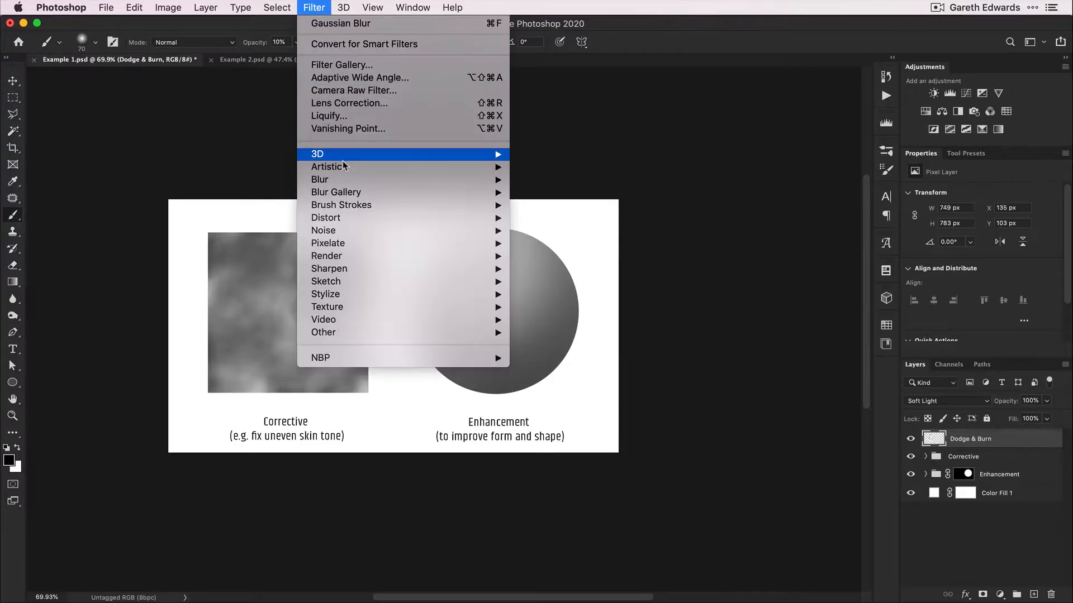
{"action": "mouse_move", "coordinate": [356, 183]}
{"action": "left_click", "coordinate": [557, 230]}
{"action": "left_click_drag", "start_coordinate": [661, 329], "coordinate": [638, 332]}
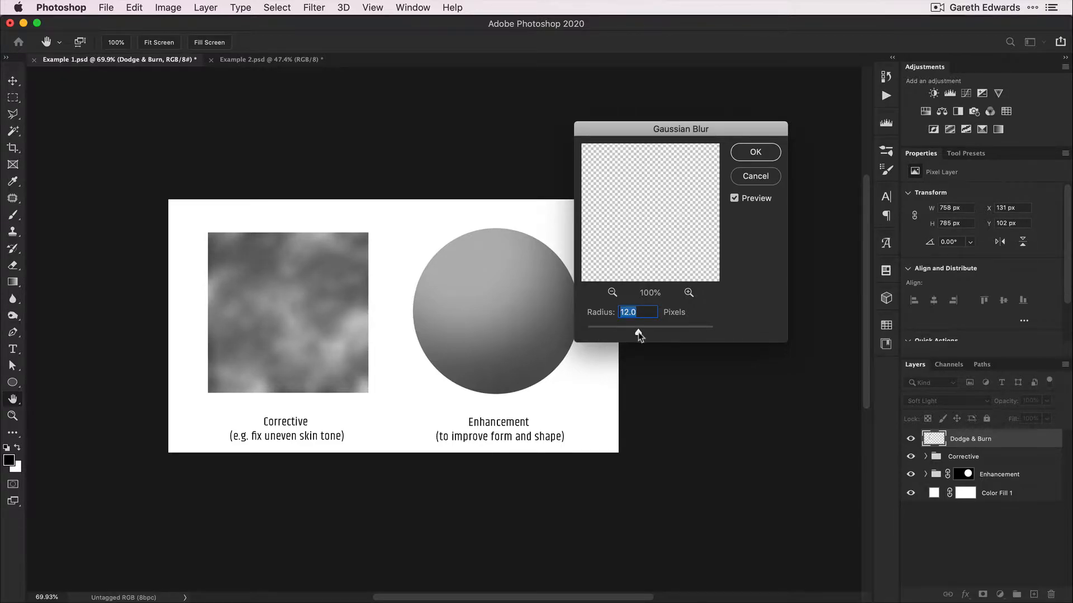
{"action": "left_click", "coordinate": [755, 153]}
{"action": "mouse_move", "coordinate": [978, 407]}
{"action": "left_mouse_down"}
{"action": "mouse_move", "coordinate": [952, 410]}
{"action": "mouse_move", "coordinate": [1012, 415]}
{"action": "left_mouse_up"}
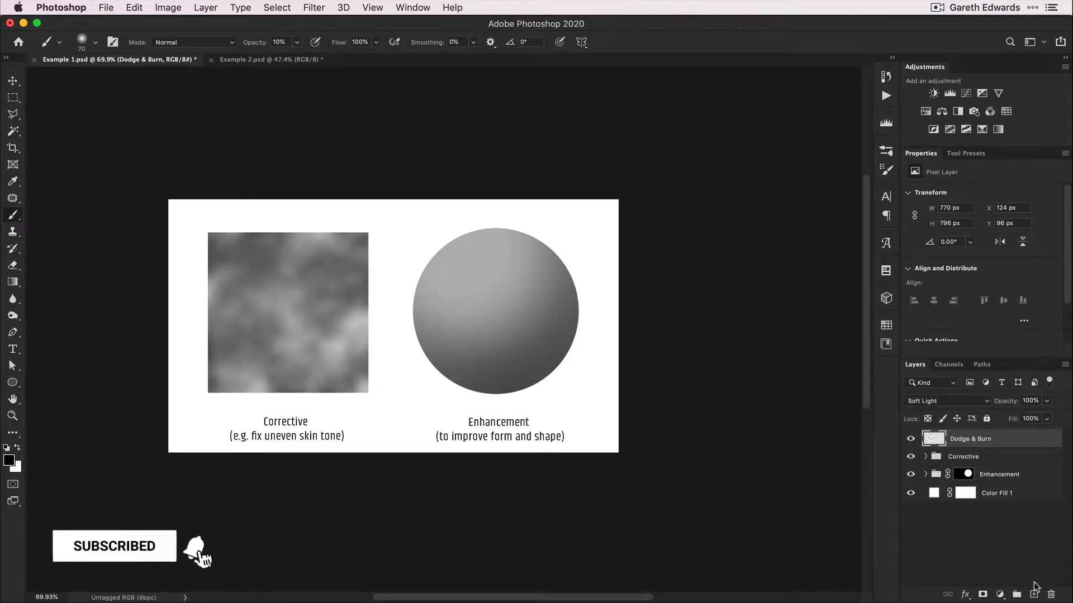
Add a new layer above Dodge & Burn, set its blend mode to Soft Light and name it D&B
{"action": "left_click", "coordinate": [1034, 593]}
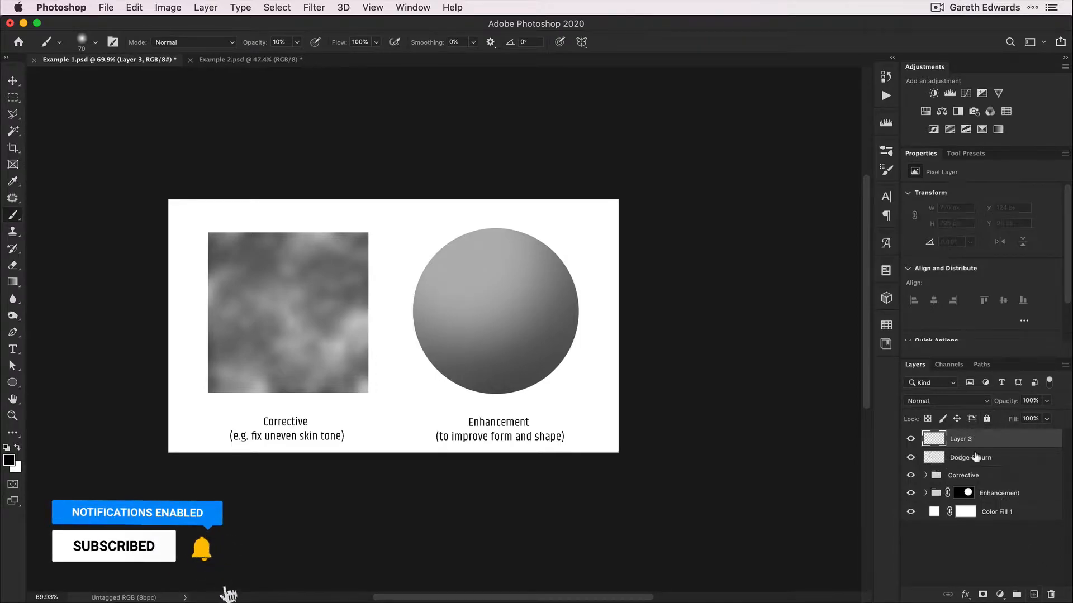
{"action": "left_click", "coordinate": [930, 400]}
{"action": "left_click", "coordinate": [939, 537]}
{"action": "double_click", "coordinate": [960, 440]}
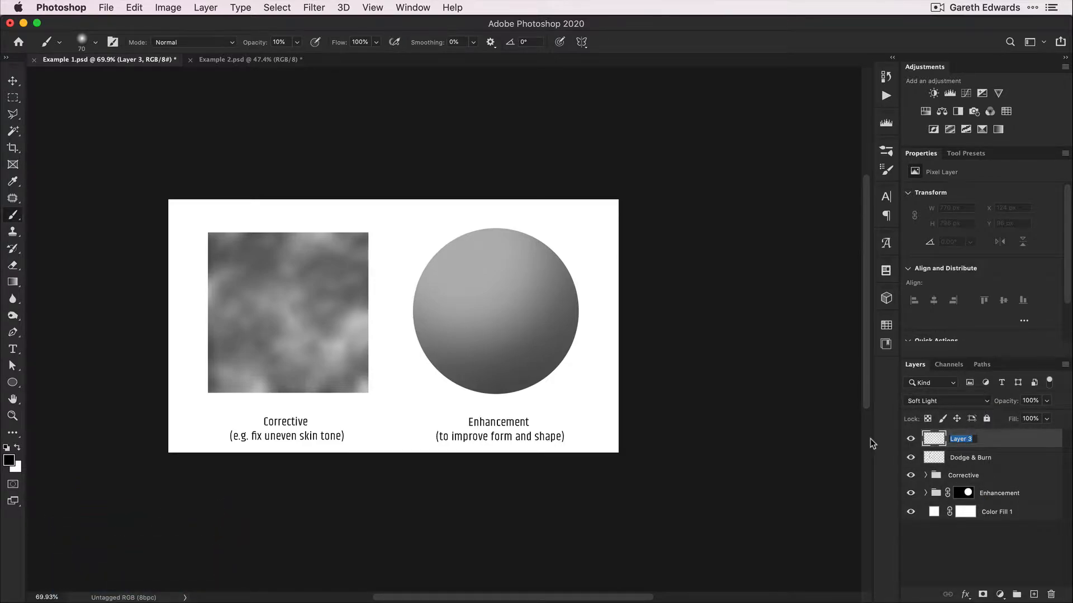
{"action": "type", "text": "D&B"}
{"action": "key", "text": "Return"}
Shape the sphere on the D&B layer with large 10% brush strokes, white over its upper-left highlights and black along its lower-right shadows
{"action": "mouse_move", "coordinate": [476, 265]}
{"action": "left_mouse_down"}
{"action": "mouse_move", "coordinate": [518, 268]}
{"action": "mouse_move", "coordinate": [492, 265]}
{"action": "left_mouse_up"}
{"action": "key", "text": "x"}
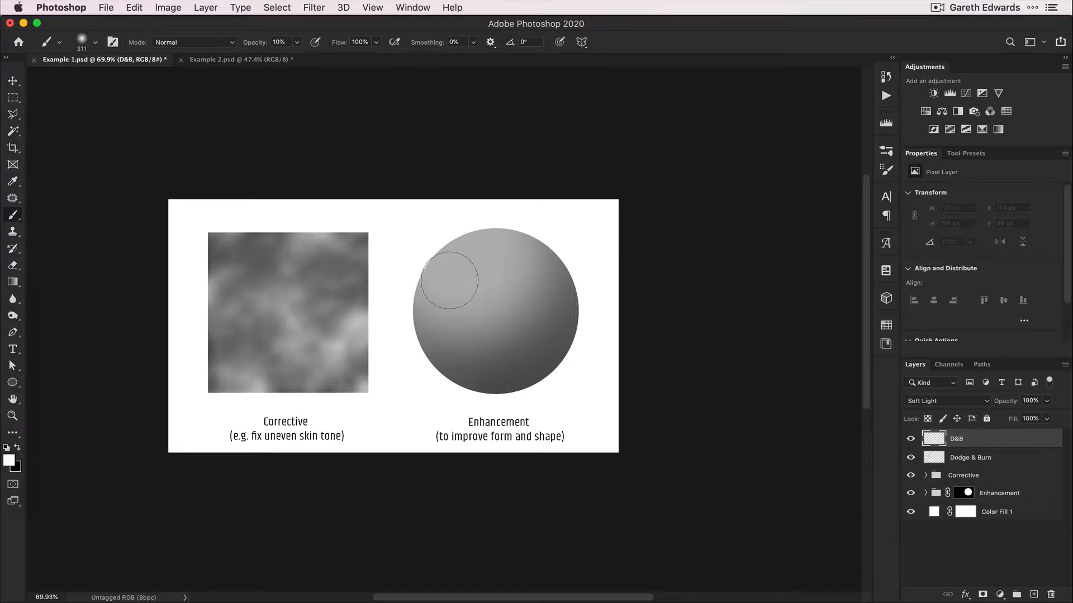
{"action": "mouse_move", "coordinate": [472, 258]}
{"action": "left_mouse_down"}
{"action": "mouse_move", "coordinate": [500, 258]}
{"action": "mouse_move", "coordinate": [454, 257]}
{"action": "mouse_move", "coordinate": [479, 252]}
{"action": "mouse_move", "coordinate": [457, 266]}
{"action": "mouse_move", "coordinate": [472, 262]}
{"action": "mouse_move", "coordinate": [502, 301]}
{"action": "left_mouse_up"}
{"action": "key", "text": "x"}
{"action": "mouse_move", "coordinate": [496, 373]}
{"action": "left_mouse_down", "text": "ctrl+alt"}
{"action": "mouse_move", "coordinate": [556, 394]}
{"action": "mouse_move", "coordinate": [530, 416]}
{"action": "mouse_move", "coordinate": [602, 321]}
{"action": "mouse_move", "coordinate": [603, 294]}
{"action": "mouse_move", "coordinate": [578, 394]}
{"action": "mouse_move", "coordinate": [598, 374]}
{"action": "mouse_move", "coordinate": [603, 362]}
{"action": "mouse_move", "coordinate": [529, 419]}
{"action": "mouse_move", "coordinate": [404, 384]}
{"action": "mouse_move", "coordinate": [492, 421]}
{"action": "mouse_move", "coordinate": [505, 414]}
{"action": "mouse_move", "coordinate": [509, 427]}
{"action": "mouse_move", "coordinate": [611, 317]}
{"action": "mouse_move", "coordinate": [583, 365]}
{"action": "mouse_move", "coordinate": [597, 351]}
{"action": "mouse_move", "coordinate": [594, 267]}
{"action": "mouse_move", "coordinate": [565, 381]}
{"action": "mouse_move", "coordinate": [530, 401]}
{"action": "mouse_move", "coordinate": [582, 386]}
{"action": "mouse_move", "coordinate": [405, 376]}
{"action": "mouse_move", "coordinate": [519, 405]}
{"action": "mouse_move", "coordinate": [584, 355]}
{"action": "mouse_move", "coordinate": [596, 298]}
{"action": "mouse_move", "coordinate": [580, 222]}
{"action": "left_mouse_up", "text": "ctrl+alt"}
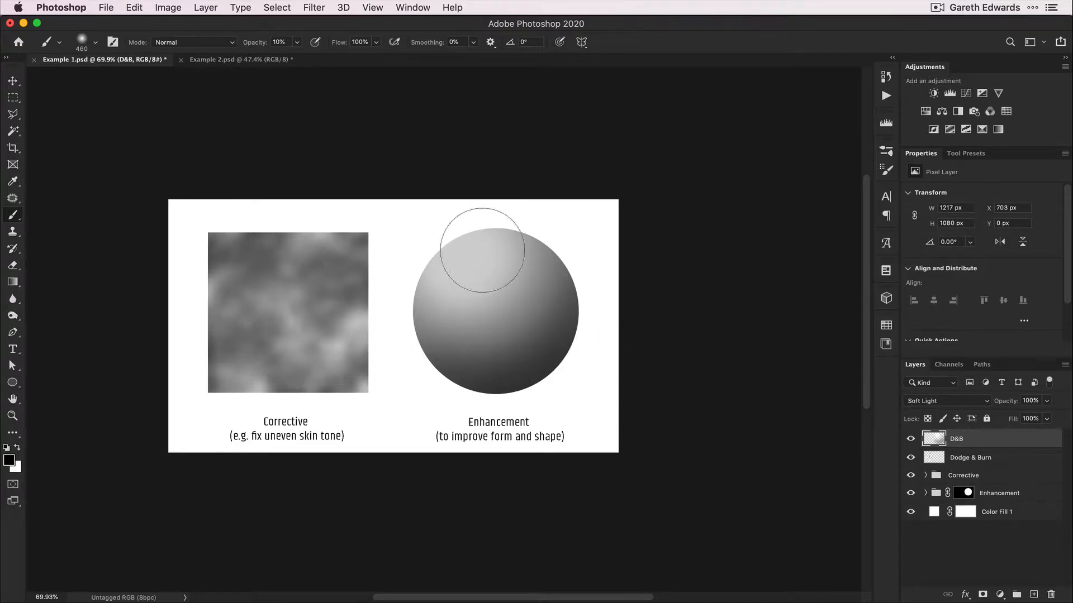
{"action": "mouse_move", "coordinate": [568, 408]}
{"action": "left_mouse_down"}
{"action": "mouse_move", "coordinate": [606, 311]}
{"action": "mouse_move", "coordinate": [511, 384]}
{"action": "mouse_move", "coordinate": [407, 395]}
{"action": "mouse_move", "coordinate": [562, 277]}
{"action": "left_mouse_up"}
{"action": "key", "text": "x"}
{"action": "mouse_move", "coordinate": [487, 228]}
{"action": "left_mouse_down"}
{"action": "mouse_move", "coordinate": [467, 251]}
{"action": "mouse_move", "coordinate": [467, 239]}
{"action": "mouse_move", "coordinate": [509, 304]}
{"action": "left_mouse_up"}
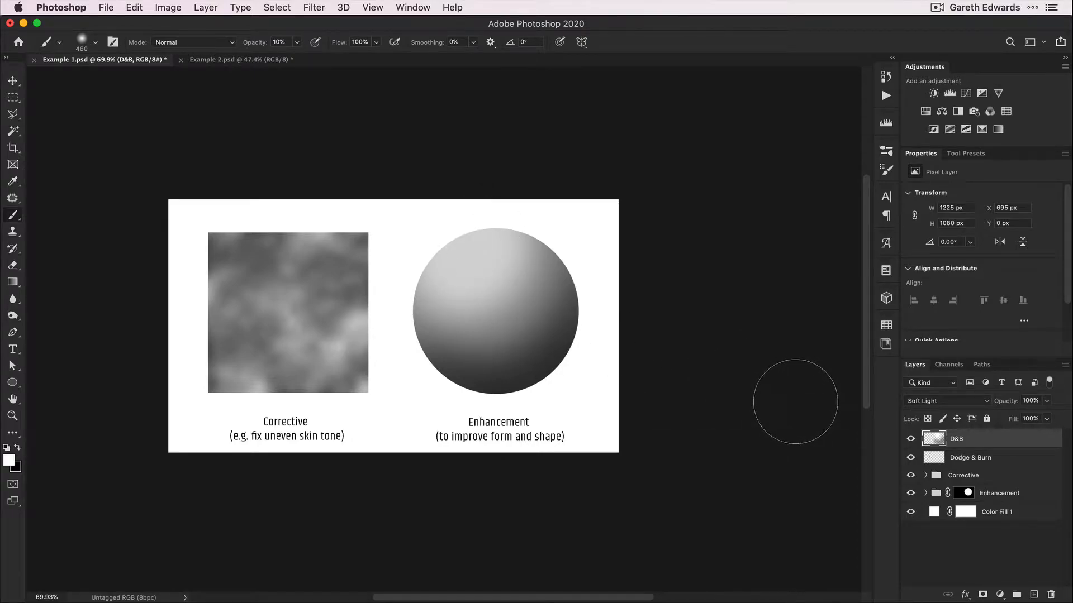
Toggle the D&B layer's visibility to compare the sphere before and after the enhancement
{"action": "left_click", "coordinate": [911, 440]}
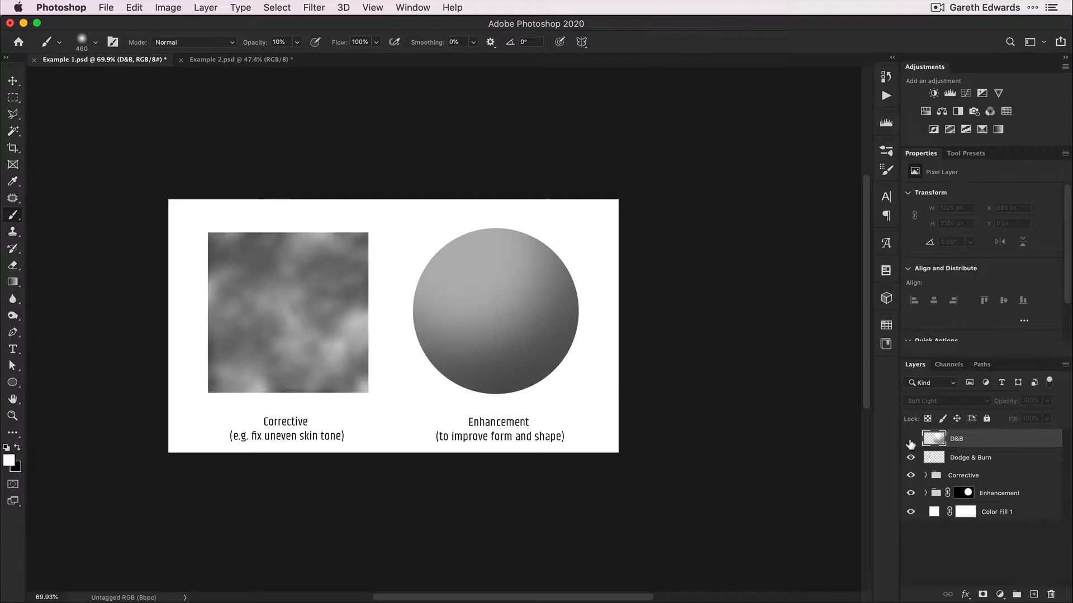
{"action": "left_click", "coordinate": [911, 440]}
{"action": "left_click", "coordinate": [911, 440]}
{"action": "left_click", "coordinate": [911, 441]}
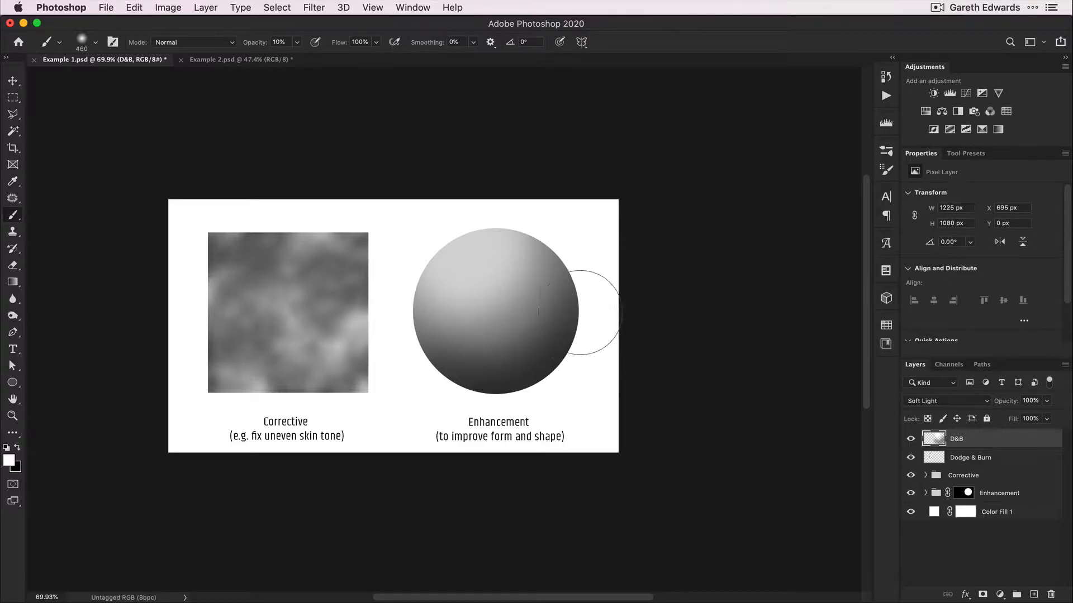
Switch to Example 2.psd and add a Curves adjustment layer above the portrait's Background layer
{"action": "left_click", "coordinate": [234, 60]}
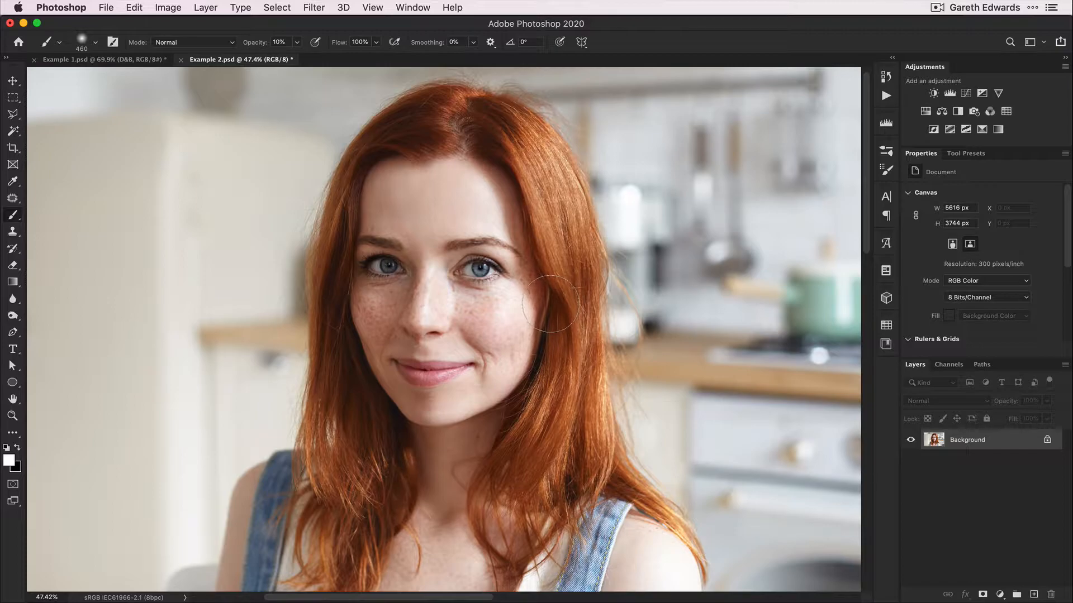
{"action": "left_click", "coordinate": [967, 92]}
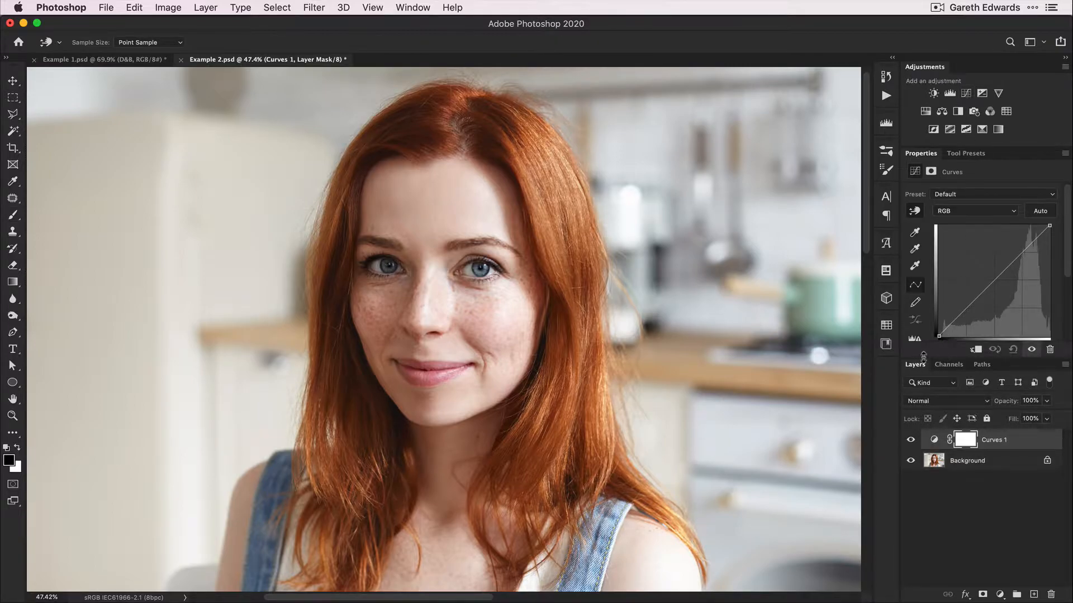
{"action": "left_click_drag", "start_coordinate": [923, 358], "coordinate": [923, 382]}
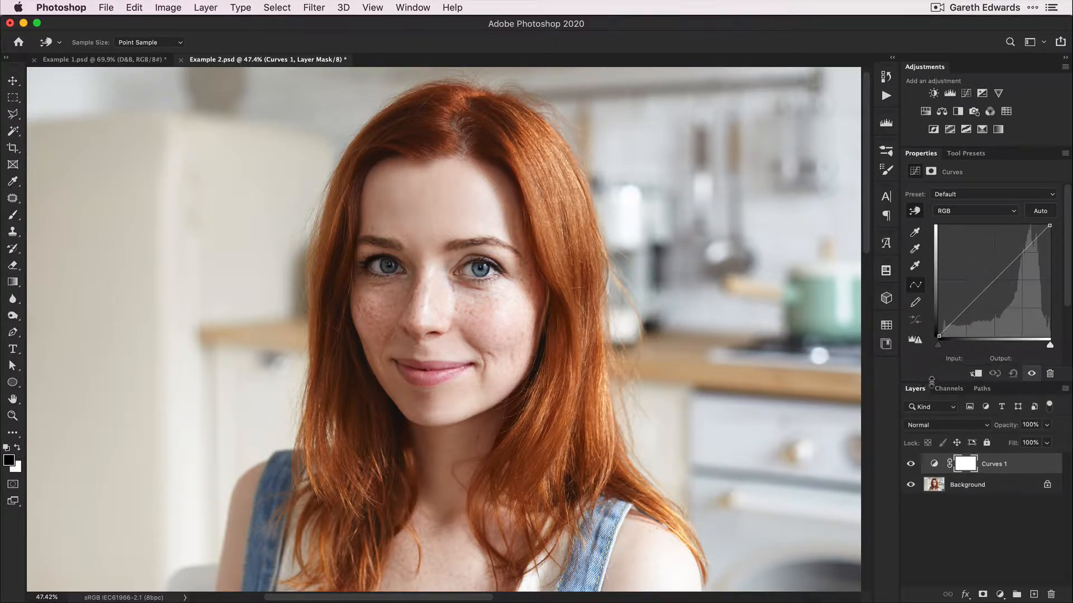
{"action": "left_click", "coordinate": [933, 464]}
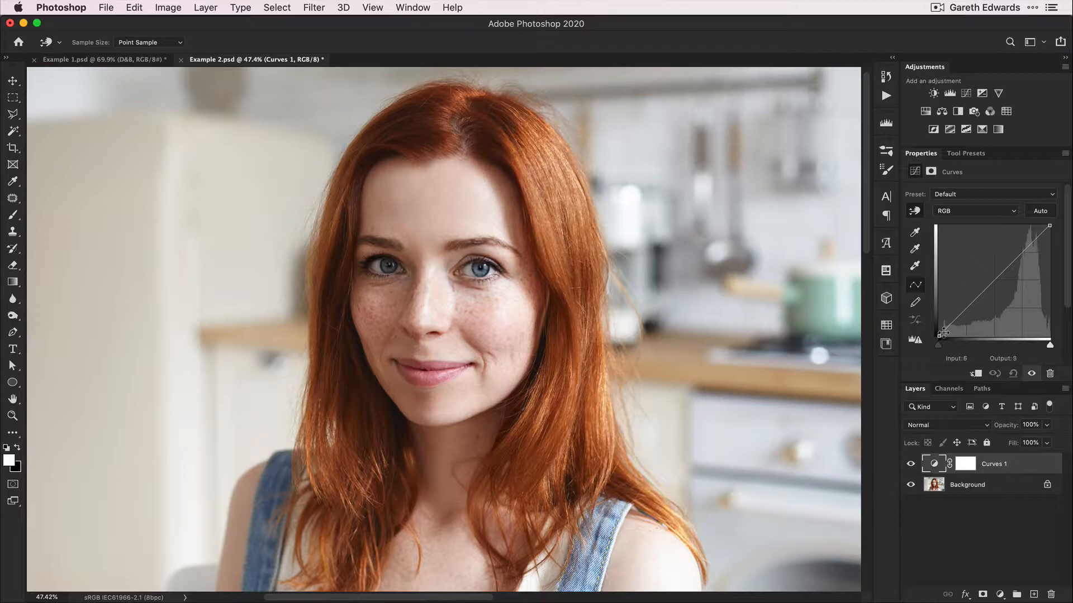
Brighten the portrait by raising the curve's black point to output 32 and its midtones at input 118 to output 158
{"action": "left_click_drag", "start_coordinate": [993, 281], "coordinate": [990, 271]}
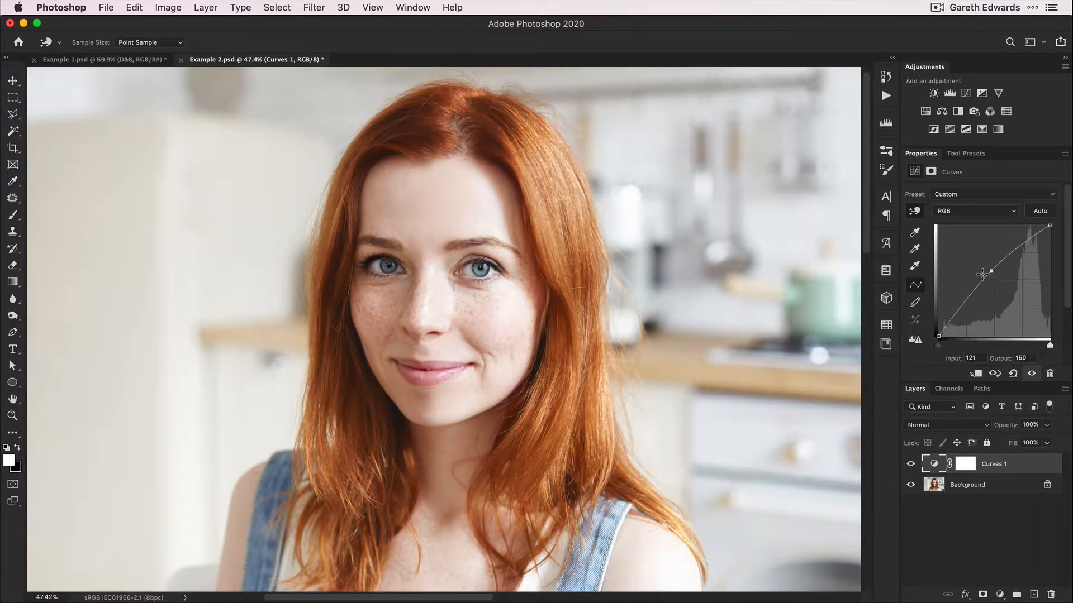
{"action": "key", "text": "Delete"}
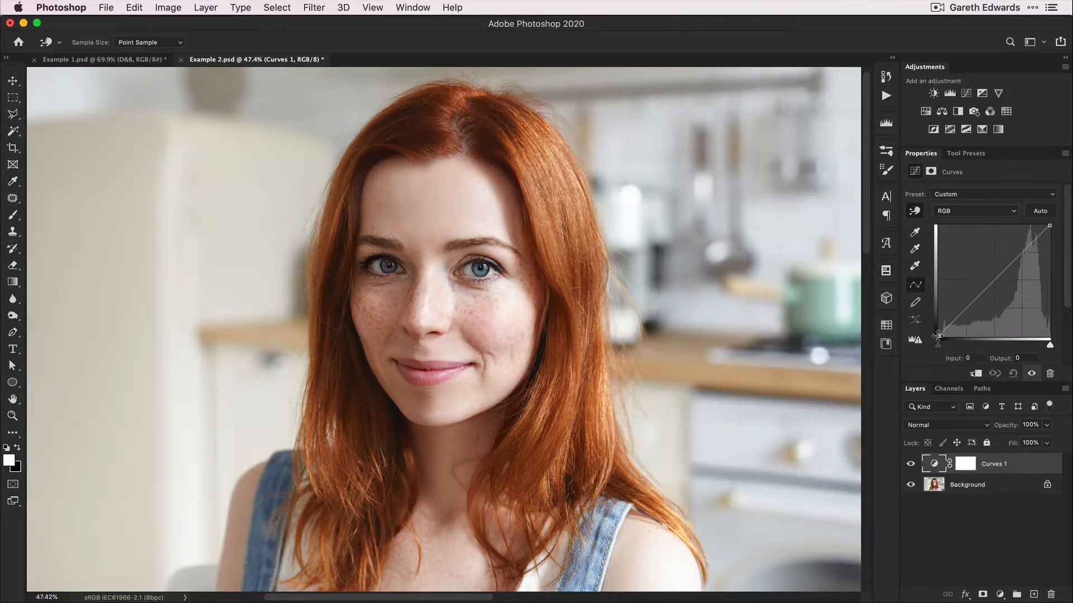
{"action": "left_click_drag", "start_coordinate": [937, 335], "coordinate": [935, 323]}
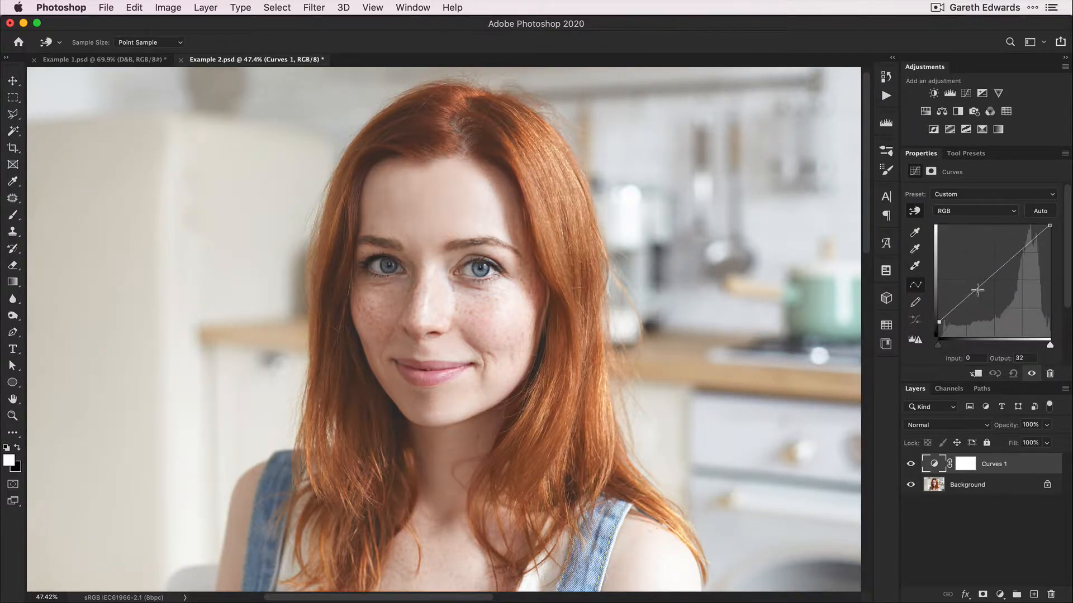
{"action": "left_click_drag", "start_coordinate": [992, 275], "coordinate": [990, 267]}
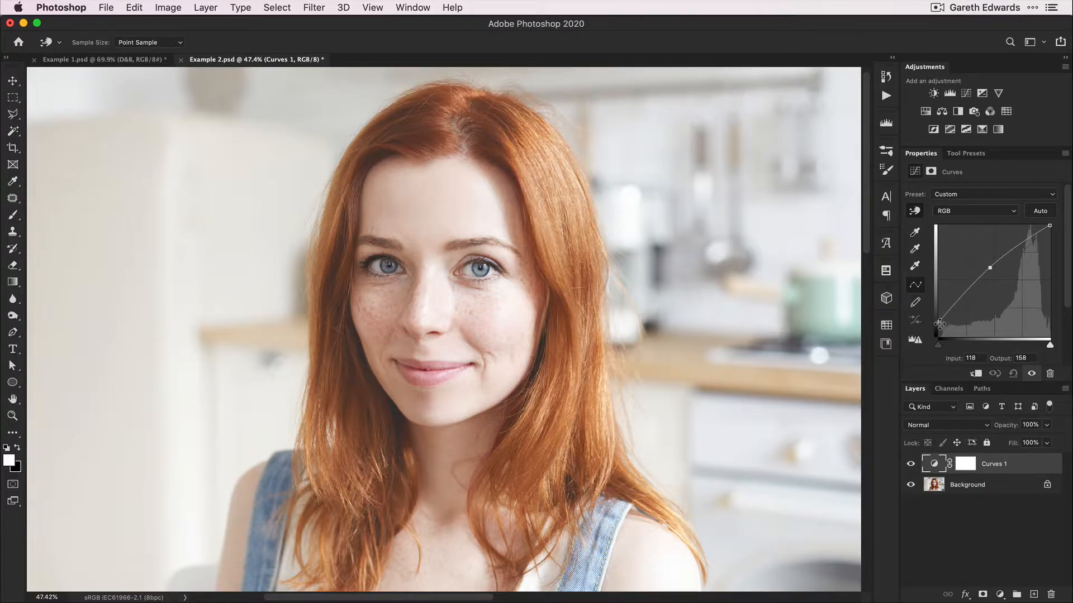
Invert the brightening Curves layer's mask to black and rename the layer Dodge
{"action": "left_click", "coordinate": [965, 463]}
{"action": "key", "text": "b"}
{"action": "key", "text": "x"}
{"action": "key", "text": "super+i"}
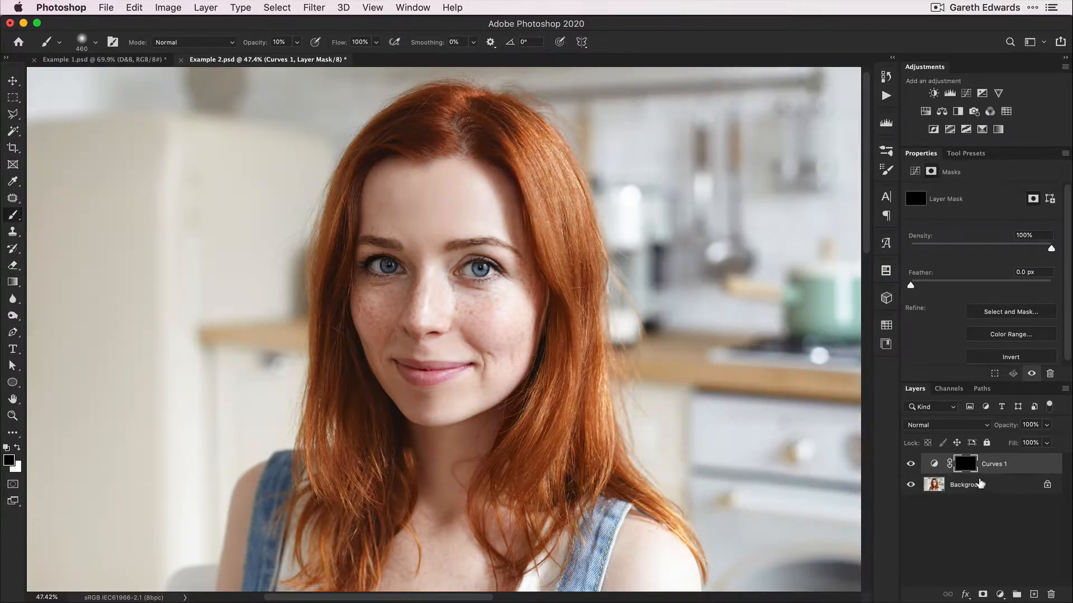
{"action": "double_click", "coordinate": [988, 465]}
{"action": "type", "text": "Dodge"}
{"action": "key", "text": "Return"}
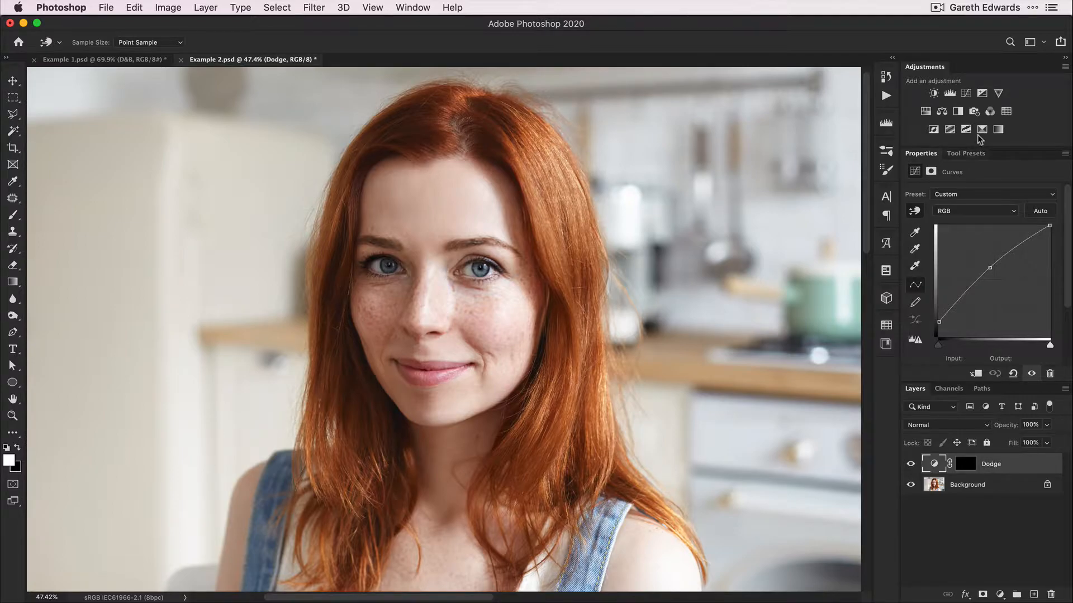
Add a second Curves adjustment layer above Dodge and darken its midtones from input 143 to output 105
{"action": "left_click", "coordinate": [966, 93]}
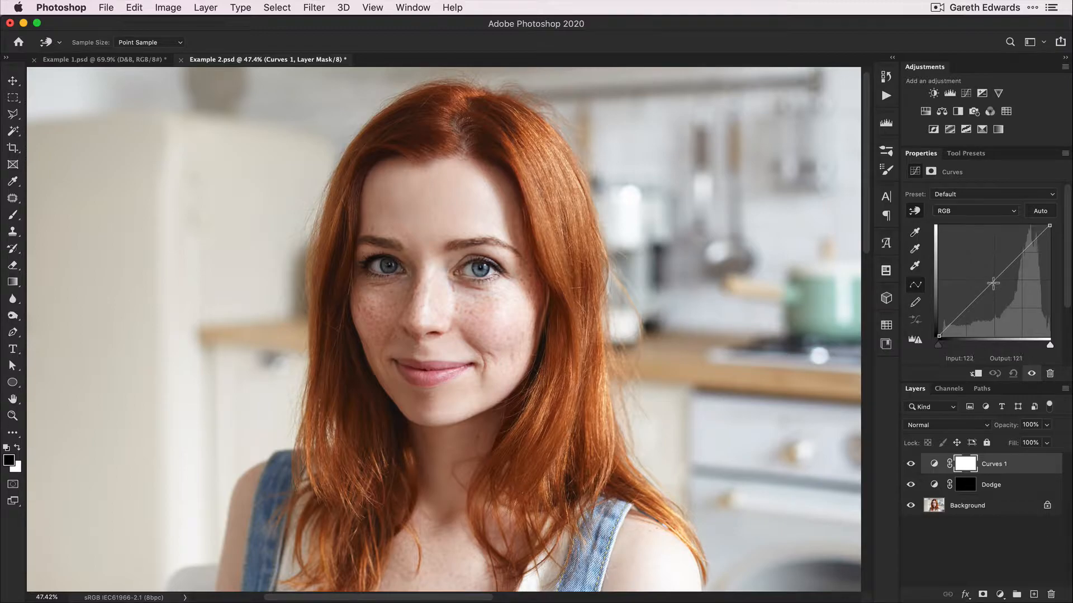
{"action": "left_click_drag", "start_coordinate": [994, 283], "coordinate": [1001, 291]}
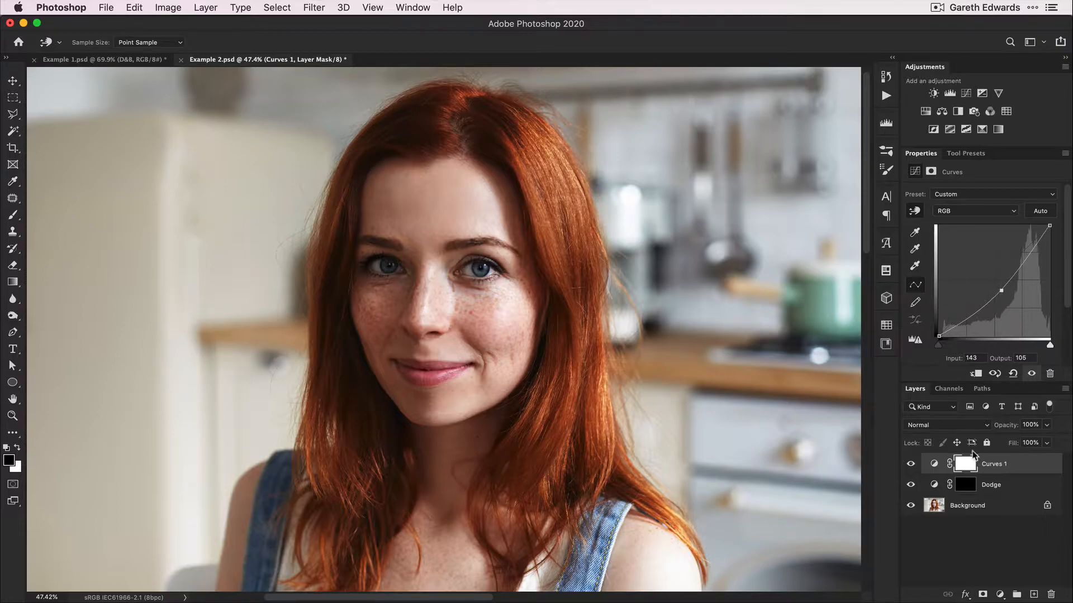
Invert the darkening Curves layer's mask to black and rename the layer Burn
{"action": "left_click", "coordinate": [966, 464]}
{"action": "key", "text": "b"}
{"action": "key", "text": "super+i"}
{"action": "double_click", "coordinate": [986, 465]}
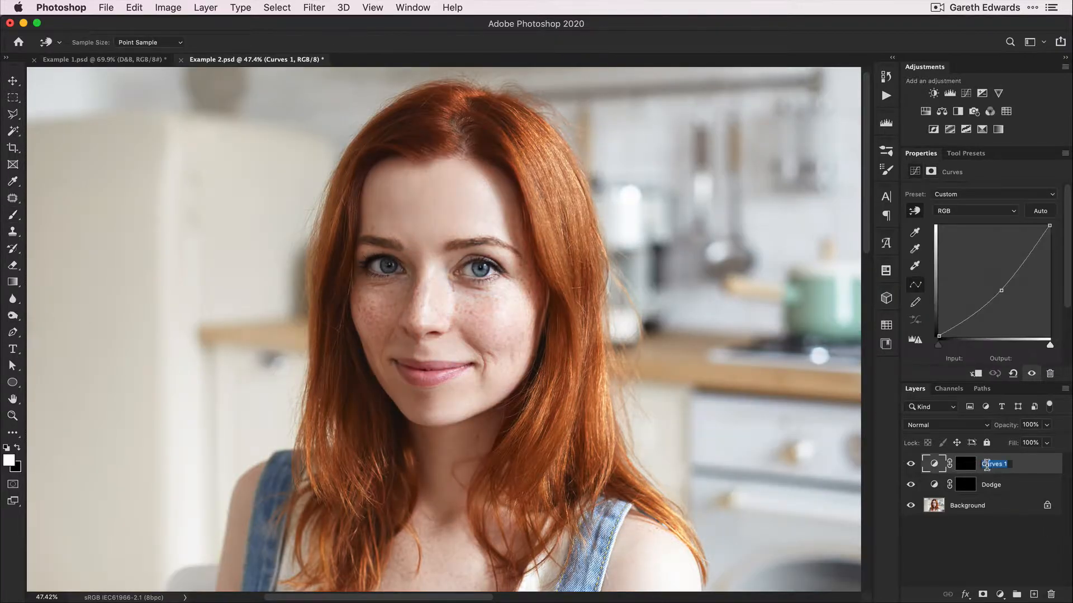
{"action": "type", "text": "Burn"}
{"action": "key", "text": "Return"}
Target the Dodge layer's mask and set up a white brush at 7% opacity and size 32 for detailed work on the cheek
{"action": "left_click", "coordinate": [965, 485]}
{"action": "key", "text": "b"}
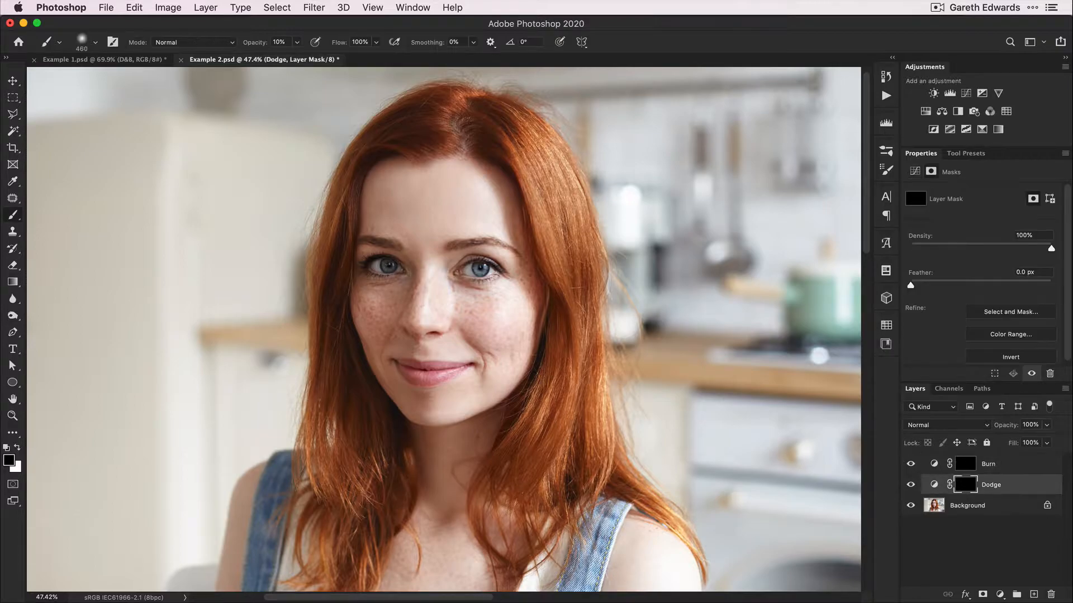
{"action": "key", "text": "x"}
{"action": "left_click_drag", "start_coordinate": [484, 319], "coordinate": [452, 324]}
{"action": "key", "text": "z"}
{"action": "left_click_drag", "start_coordinate": [455, 336], "coordinate": [501, 328]}
{"action": "key", "text": "b"}
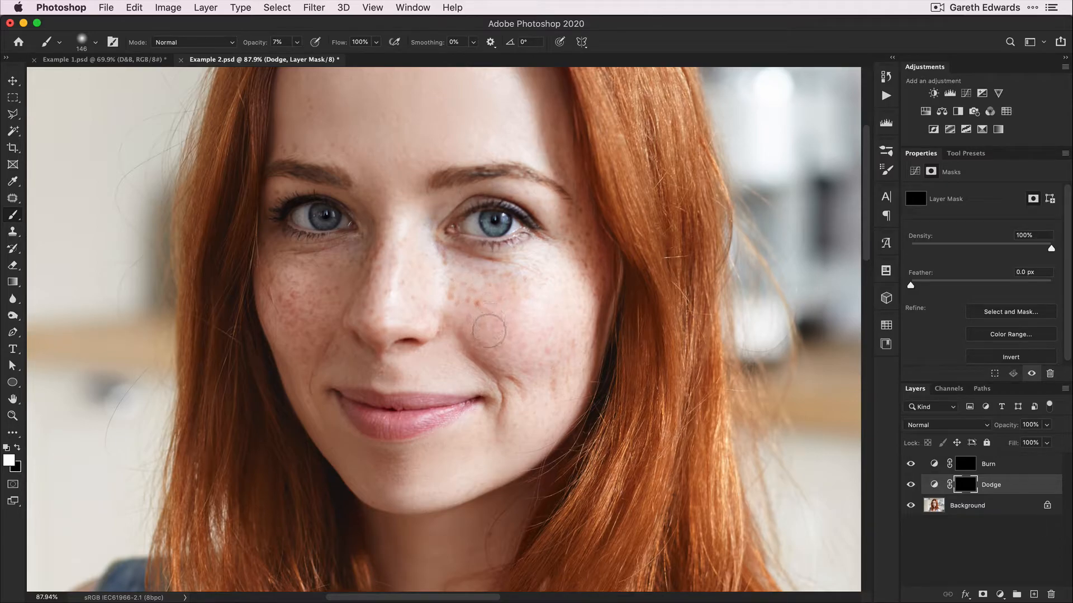
{"action": "mouse_move", "coordinate": [491, 330]}
{"action": "left_mouse_down"}
{"action": "mouse_move", "coordinate": [464, 324]}
{"action": "mouse_move", "coordinate": [485, 323]}
{"action": "left_mouse_up"}
{"action": "scroll", "coordinate": [463, 324], "scroll_direction": "left", "scroll_amount": 3}
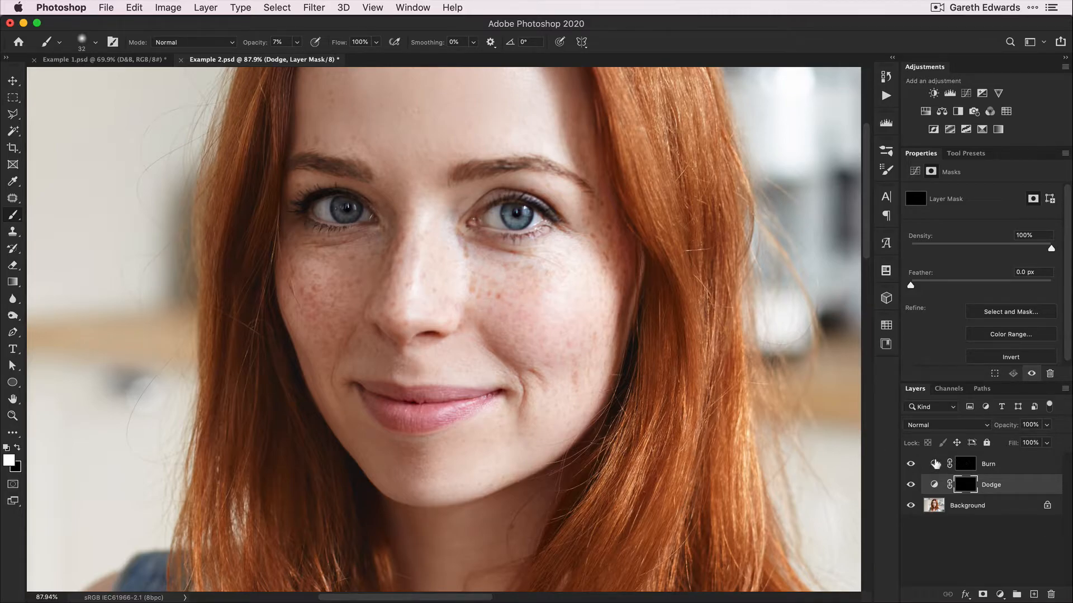
Add a new layer above Burn, fill it with 50% Gray, and set its blend mode to Color
{"action": "left_click", "coordinate": [934, 465]}
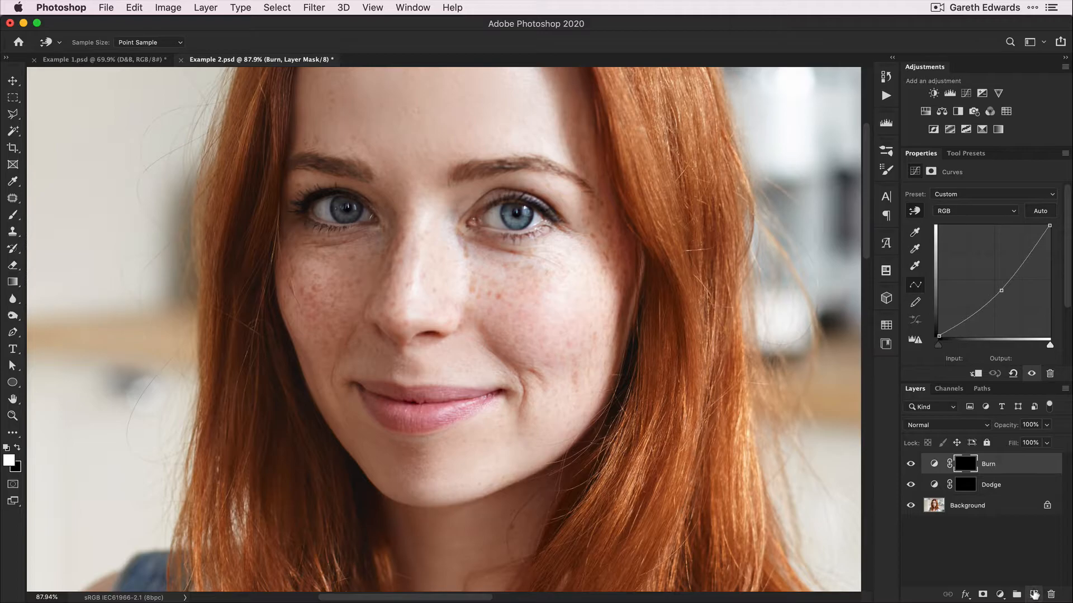
{"action": "left_click", "coordinate": [1035, 595]}
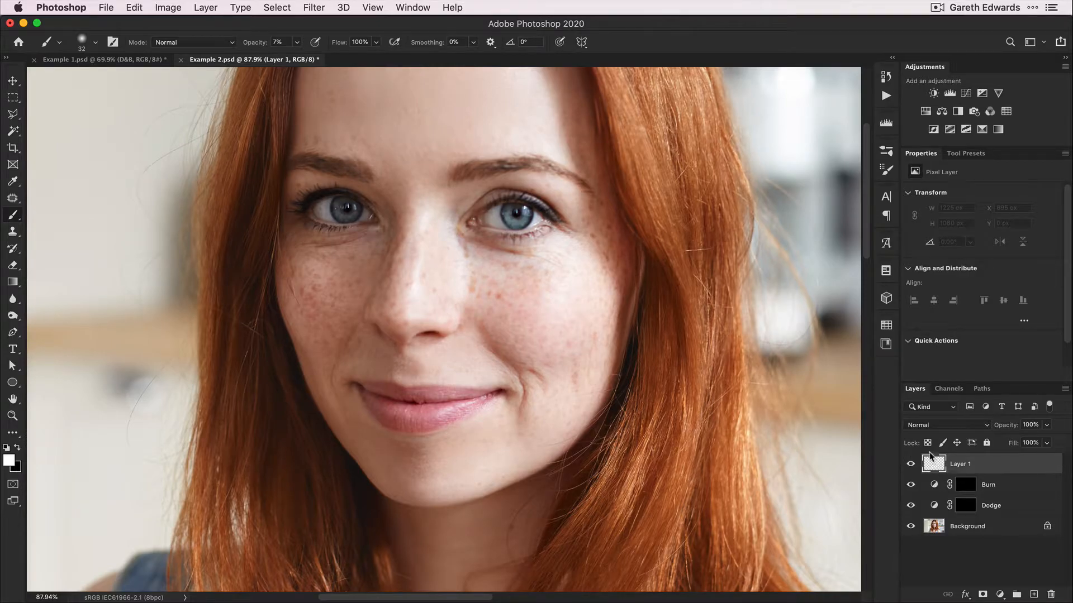
{"action": "key", "text": "shift+F5"}
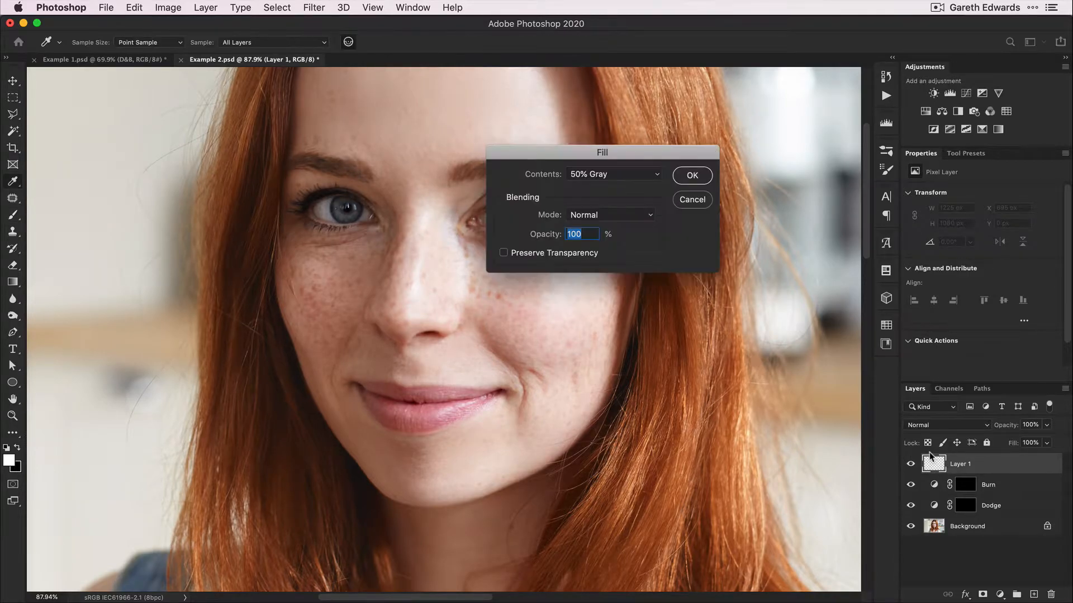
{"action": "left_click", "coordinate": [691, 175]}
{"action": "key", "text": "b"}
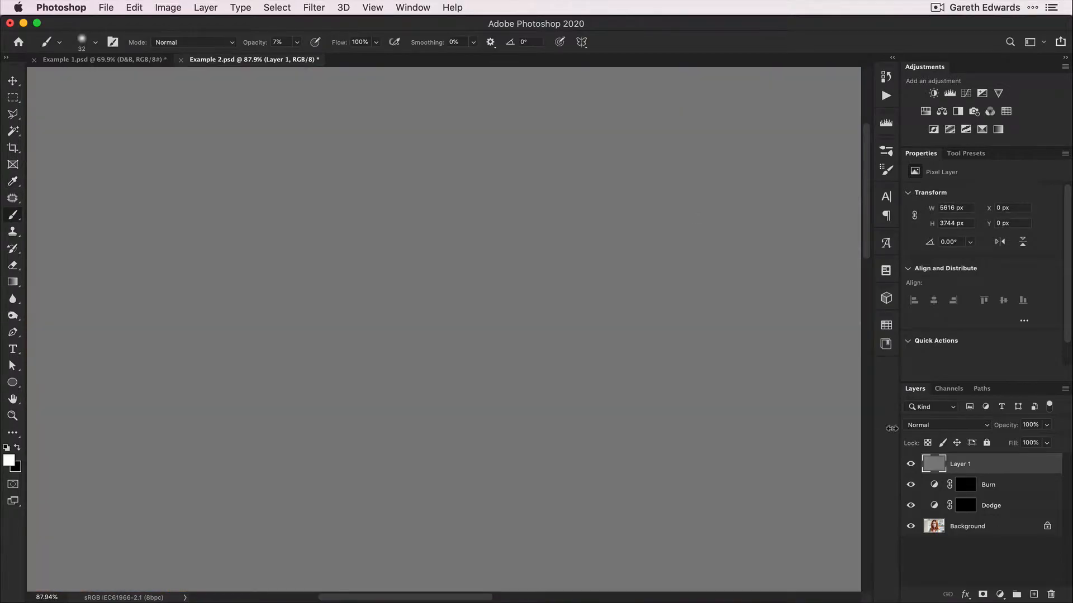
{"action": "left_click", "coordinate": [953, 425]}
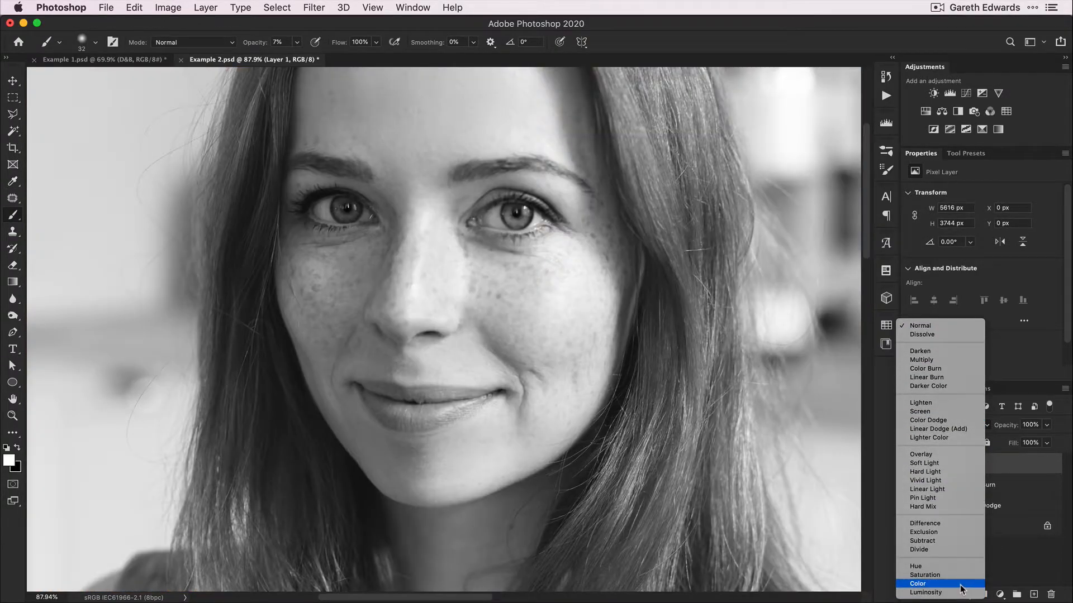
{"action": "left_click", "coordinate": [961, 584]}
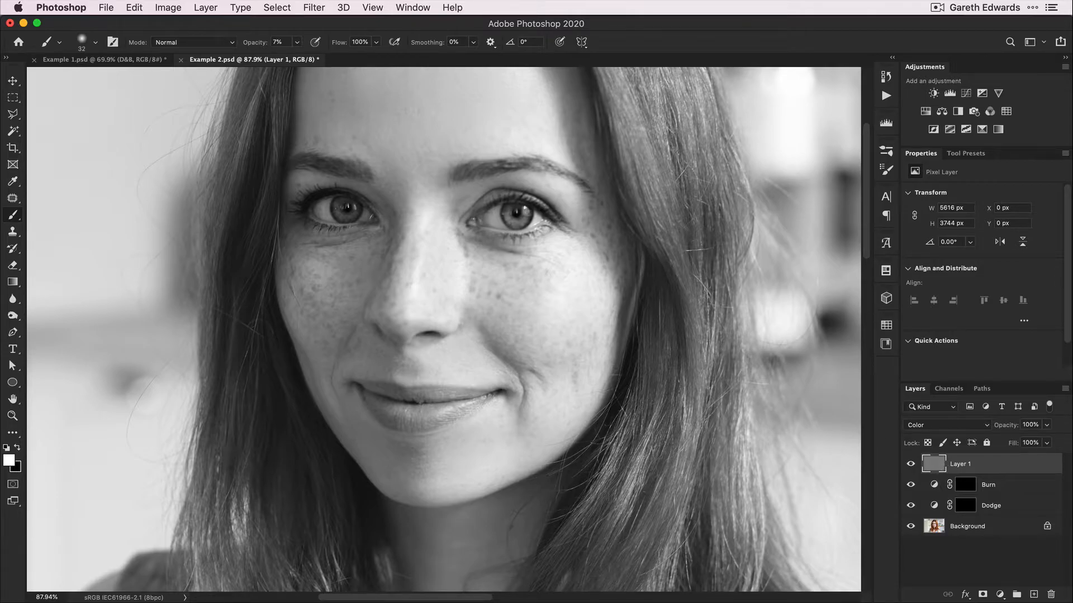
Select the Dodge layer's mask beneath the gray layer and enlarge the white brush to size 68 for lightening skin shadows
{"action": "scroll", "coordinate": [632, 371], "scroll_direction": "down", "scroll_amount": 3}
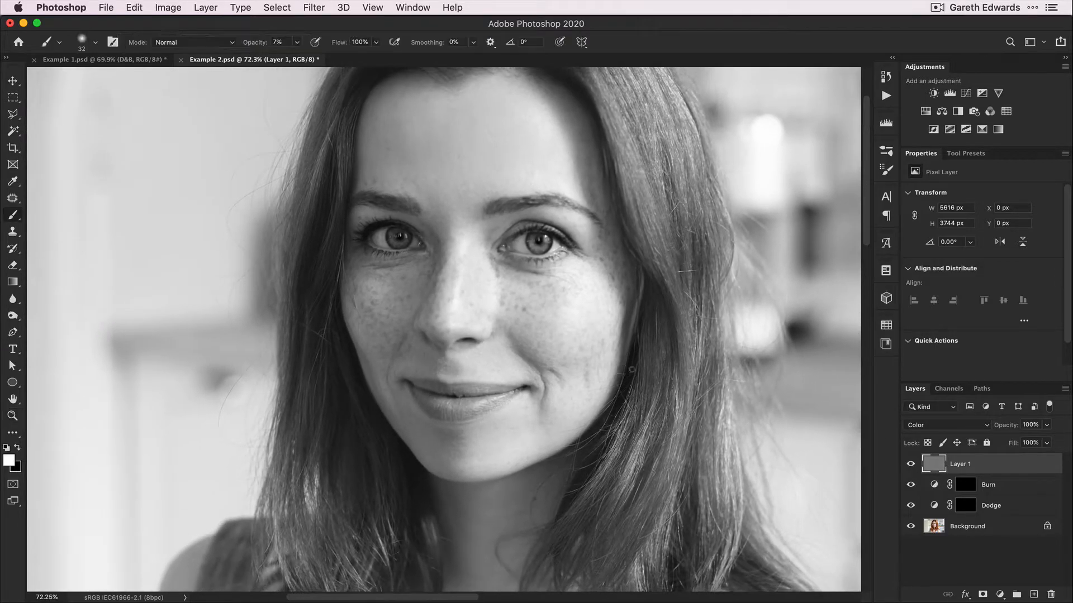
{"action": "left_click_drag", "start_coordinate": [654, 359], "coordinate": [637, 362]}
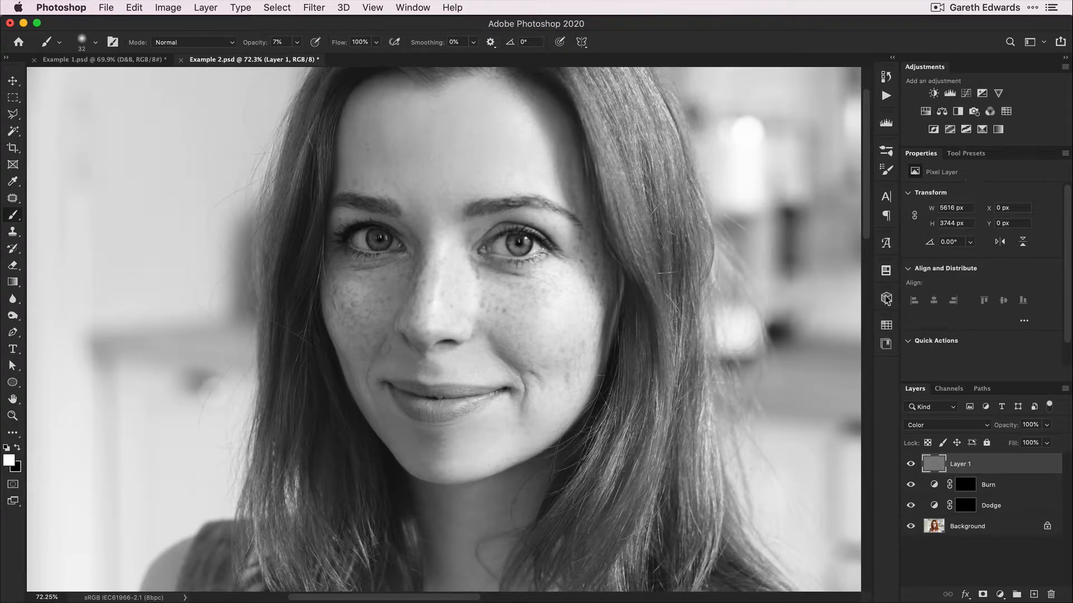
{"action": "left_click", "coordinate": [966, 506]}
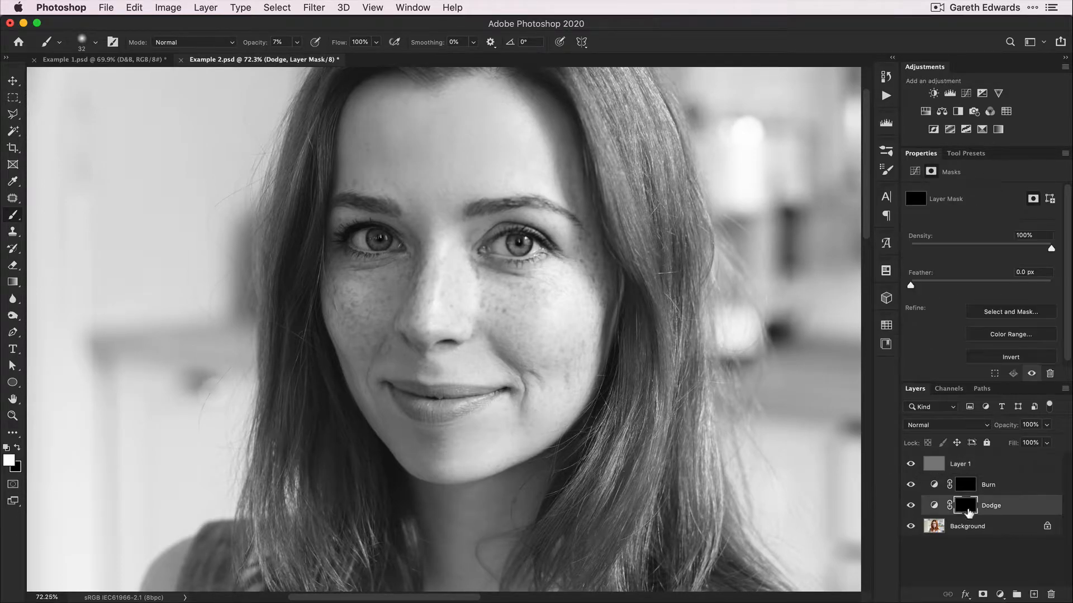
{"action": "key", "text": "z"}
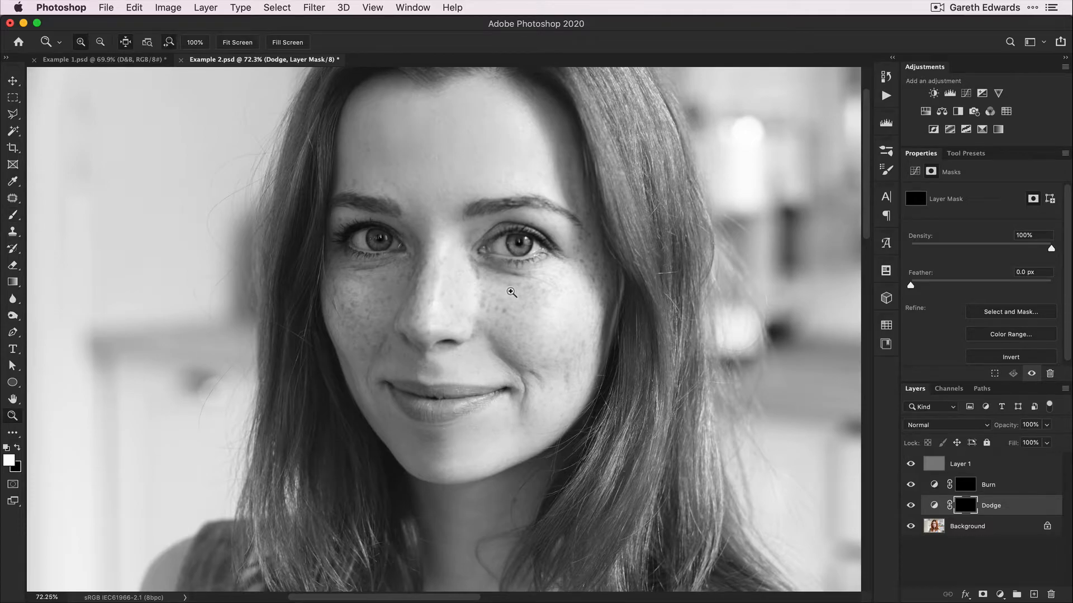
{"action": "key", "text": "b"}
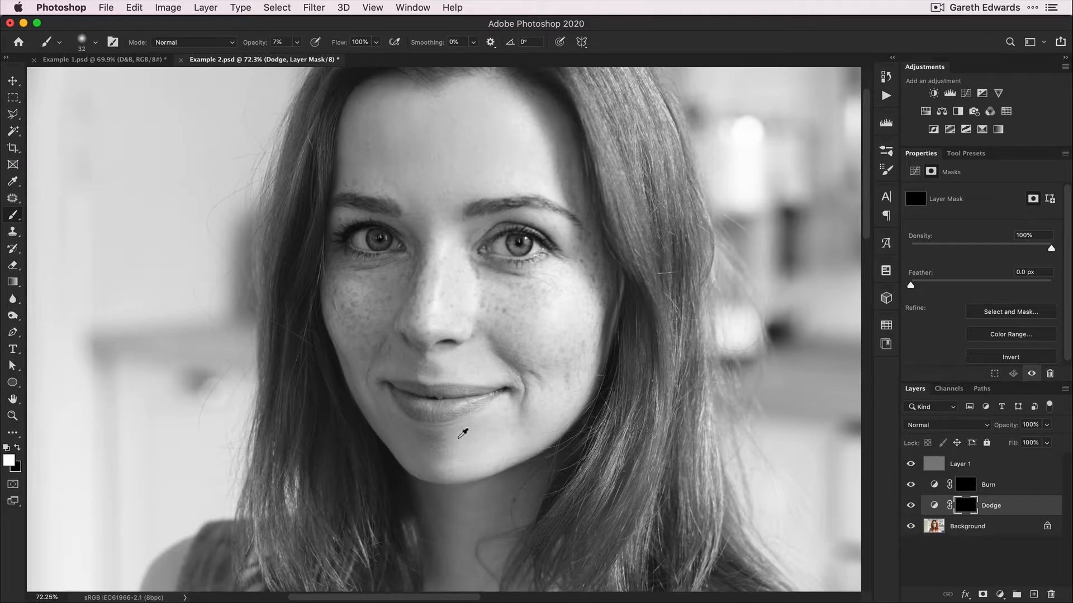
{"action": "key", "text": "z"}
{"action": "left_click_drag", "start_coordinate": [470, 430], "coordinate": [450, 426]}
{"action": "key", "text": "b"}
{"action": "mouse_move", "coordinate": [522, 423]}
{"action": "left_mouse_down"}
{"action": "mouse_move", "coordinate": [491, 330]}
{"action": "mouse_move", "coordinate": [482, 342]}
{"action": "left_mouse_up"}
{"action": "key", "text": "z"}
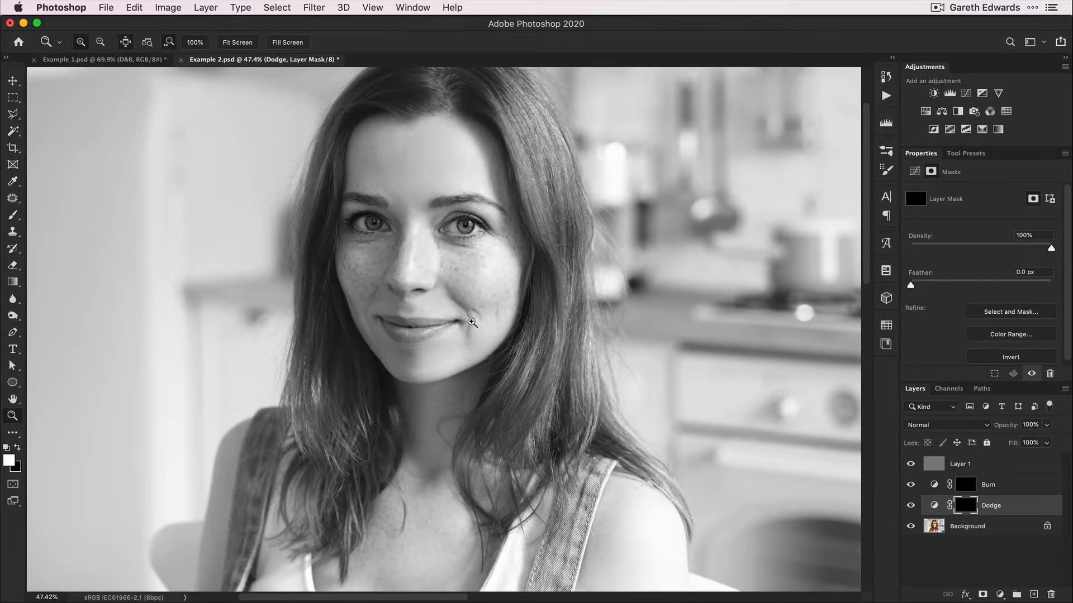
{"action": "left_click_drag", "start_coordinate": [475, 323], "coordinate": [489, 343]}
{"action": "key", "text": "b"}
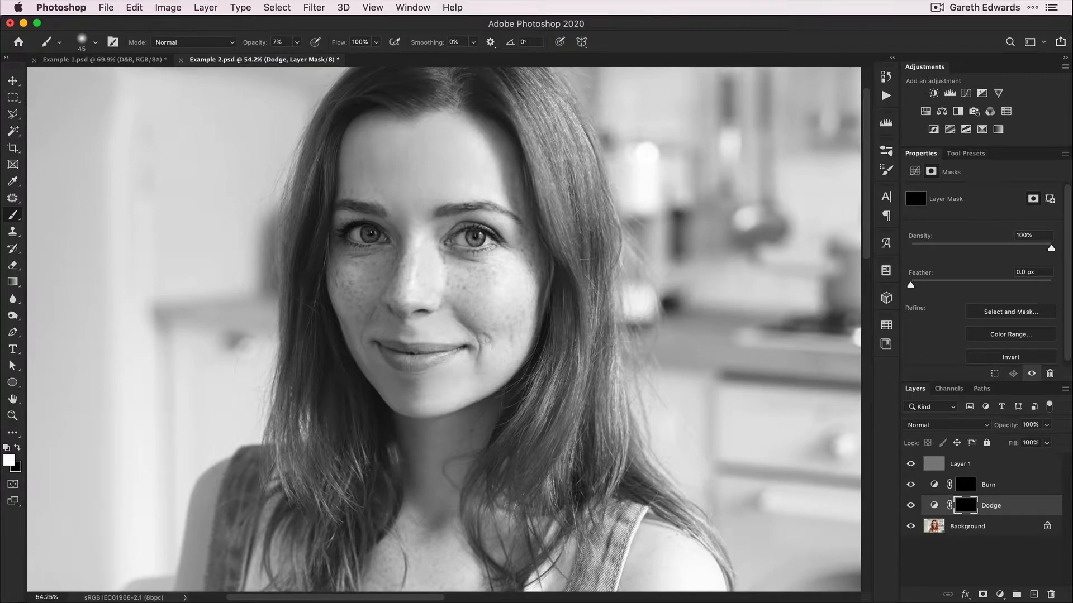
{"action": "left_click_drag", "start_coordinate": [482, 282], "coordinate": [500, 285]}
{"action": "left_click_drag", "start_coordinate": [473, 364], "coordinate": [474, 304]}
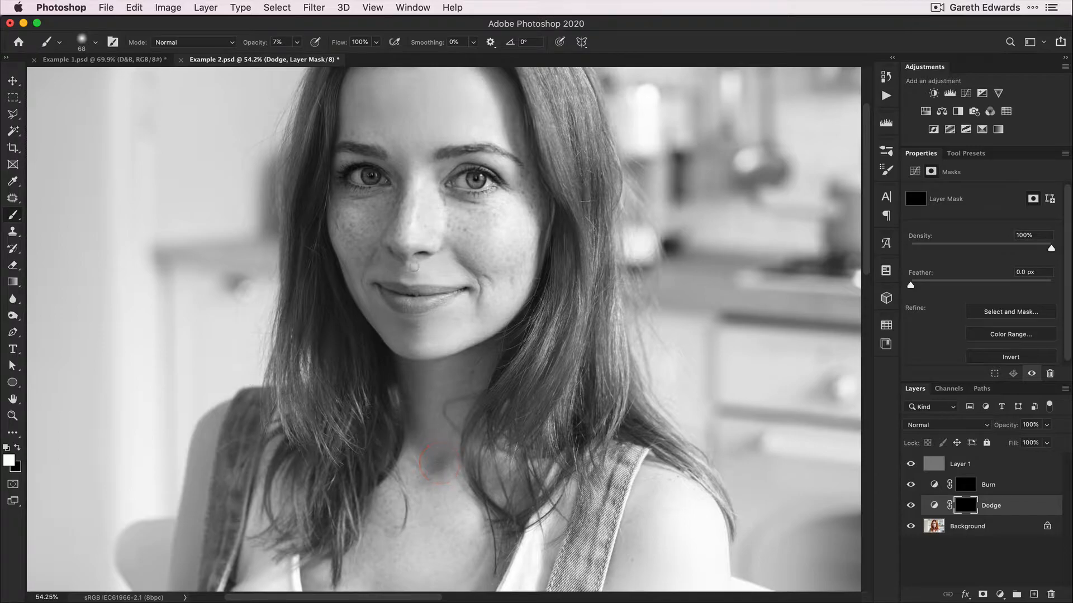
{"action": "key", "text": "super+space"}
{"action": "left_click_drag", "start_coordinate": [426, 311], "coordinate": [431, 312]}
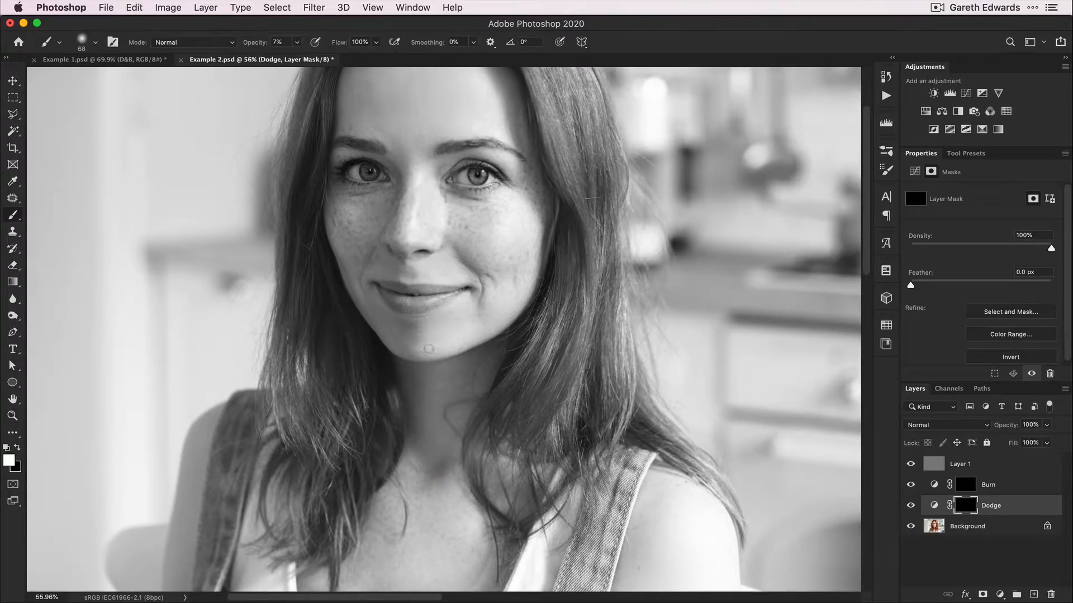
Reduce the brush opacity to 5%, lighten dark skin patches on the Dodge mask, and compare with the layer hidden and shown
{"action": "key", "text": "0"}
{"action": "key", "text": "5"}
{"action": "key", "text": "bracketleft"}
{"action": "key", "text": "bracketright"}
{"action": "key", "text": "bracketleft"}
{"action": "key", "text": "bracketright"}
{"action": "key", "text": "bracketleft"}
{"action": "key", "text": "bracketright"}
{"action": "key", "text": "bracketleft"}
{"action": "key", "text": "bracketleft"}
{"action": "left_click", "coordinate": [911, 505]}
{"action": "left_click", "coordinate": [911, 506]}
Even out darker areas of the upper face on the Dodge mask with varying brush sizes, and compare before and after
{"action": "scroll", "coordinate": [444, 283], "scroll_direction": "up", "scroll_amount": 3}
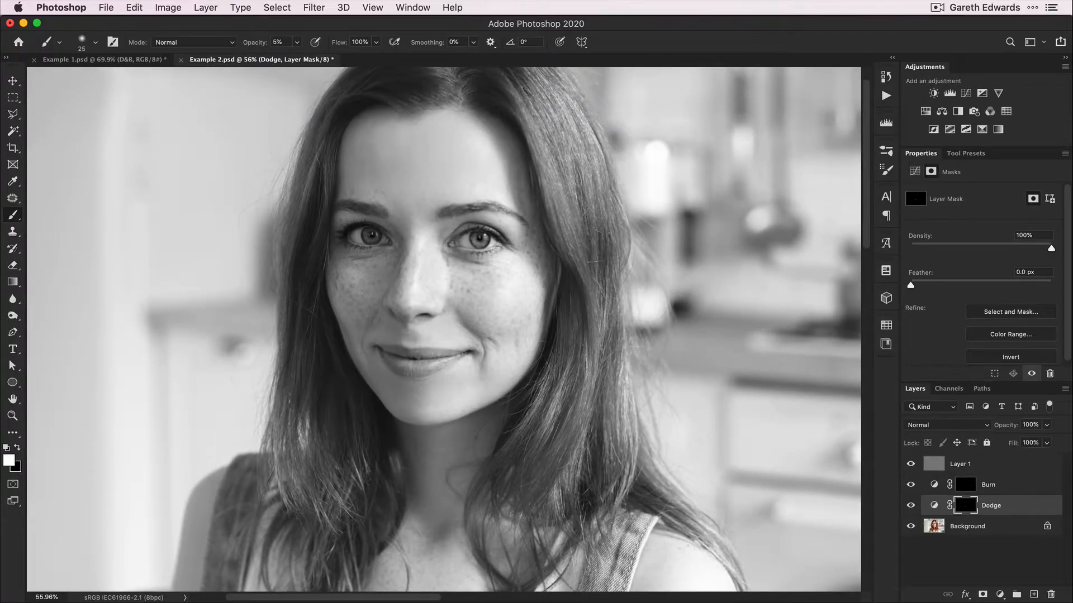
{"action": "key", "text": "bracketright"}
{"action": "key", "text": "bracketright"}
{"action": "key", "text": "bracketright"}
{"action": "key", "text": "bracketleft"}
{"action": "key", "text": "bracketright"}
{"action": "key", "text": "bracketright"}
{"action": "key", "text": "bracketleft"}
{"action": "key", "text": "bracketleft"}
{"action": "key", "text": "bracketright"}
{"action": "key", "text": "bracketright"}
{"action": "key", "text": "bracketleft"}
{"action": "left_click", "coordinate": [911, 505]}
{"action": "left_click", "coordinate": [911, 506]}
Lighten small dark patches around the mouth and lower cheeks on the Dodge mask, working down to brush size 25
{"action": "key", "text": "z"}
{"action": "mouse_move", "coordinate": [489, 340]}
{"action": "left_mouse_down"}
{"action": "mouse_move", "coordinate": [526, 334]}
{"action": "mouse_move", "coordinate": [450, 305]}
{"action": "left_mouse_up"}
{"action": "key", "text": "b"}
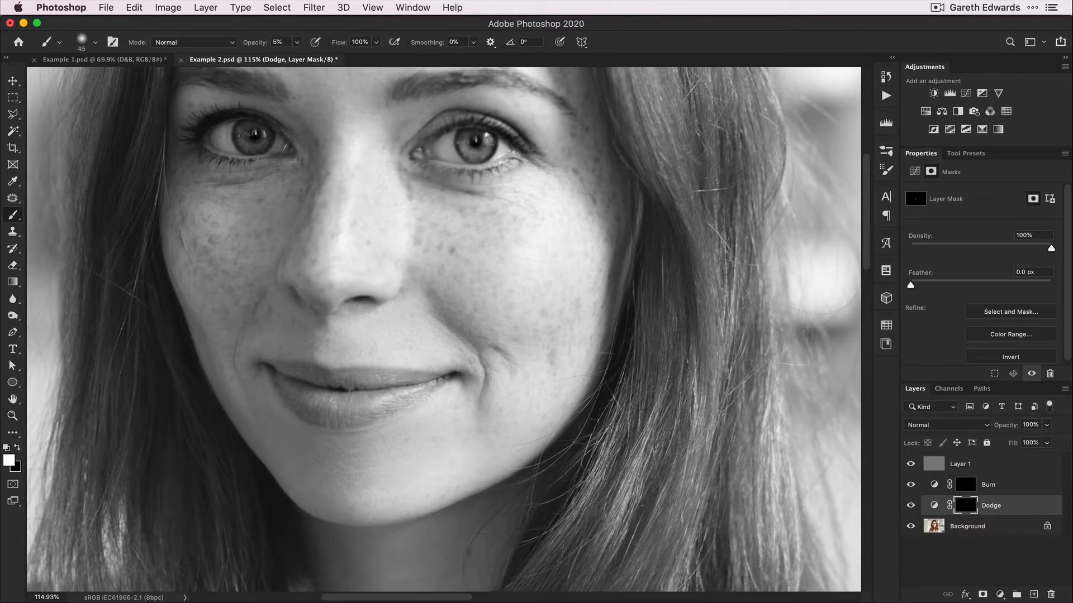
{"action": "key", "text": "bracketleft"}
{"action": "key", "text": "bracketleft"}
{"action": "key", "text": "bracketleft"}
{"action": "key", "text": "bracketleft"}
{"action": "key", "text": "bracketright"}
{"action": "key", "text": "bracketright"}
{"action": "key", "text": "bracketleft"}
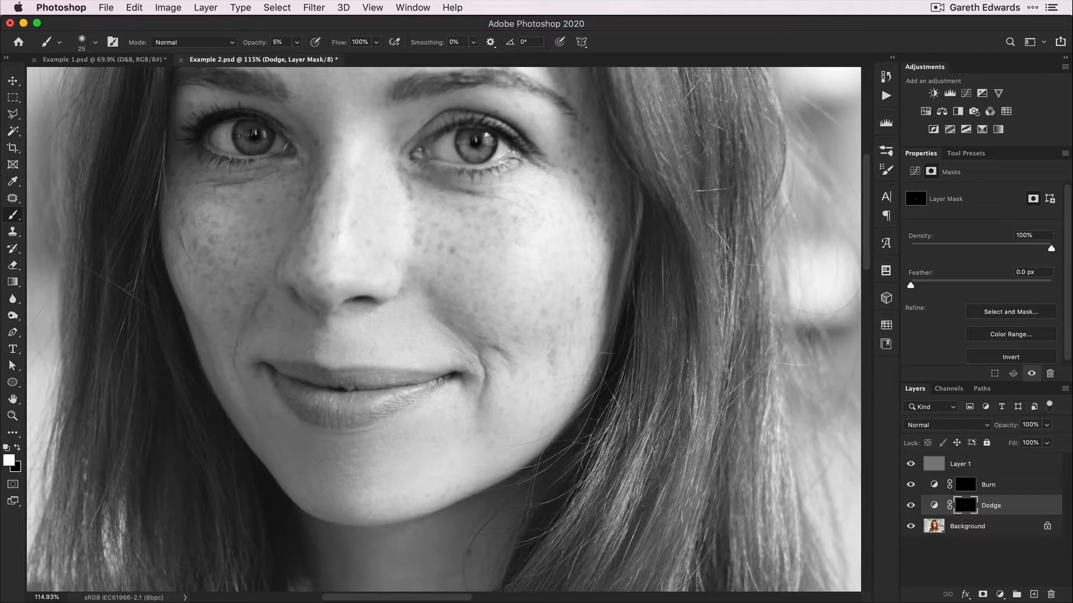
Refine the dodging on the lower face with a smaller brush and toggle the Dodge layer to compare
{"action": "key", "text": "bracketright"}
{"action": "key", "text": "bracketright"}
{"action": "key", "text": "bracketleft"}
{"action": "key", "text": "bracketleft"}
{"action": "key", "text": "bracketleft"}
{"action": "key", "text": "bracketleft"}
{"action": "key", "text": "bracketleft"}
{"action": "key", "text": "bracketleft"}
{"action": "key", "text": "bracketright"}
{"action": "left_click", "coordinate": [911, 506]}
{"action": "left_click", "coordinate": [910, 506]}
Blend the remaining uneven facial tones on the Dodge mask with larger and smaller strokes, finishing at brush size 20
{"action": "key", "text": "bracketleft"}
{"action": "key", "text": "bracketright"}
{"action": "key", "text": "bracketright"}
{"action": "key", "text": "bracketright"}
{"action": "key", "text": "bracketright"}
{"action": "key", "text": "bracketright"}
{"action": "key", "text": "bracketright"}
{"action": "key", "text": "bracketleft"}
{"action": "key", "text": "bracketleft"}
{"action": "key", "text": "bracketleft"}
Soften the dark shadow at the base of the neck on the Dodge mask with a size 70 brush and compare before and after
{"action": "left_click_drag", "start_coordinate": [445, 411], "coordinate": [460, 167]}
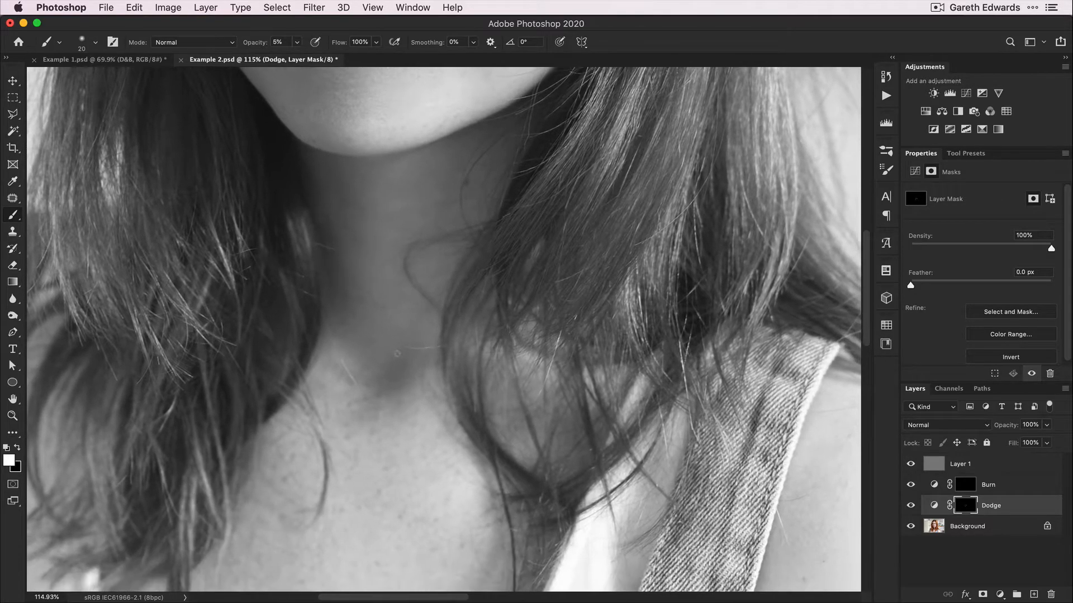
{"action": "key", "text": "super+minus"}
{"action": "key", "text": "super+minus"}
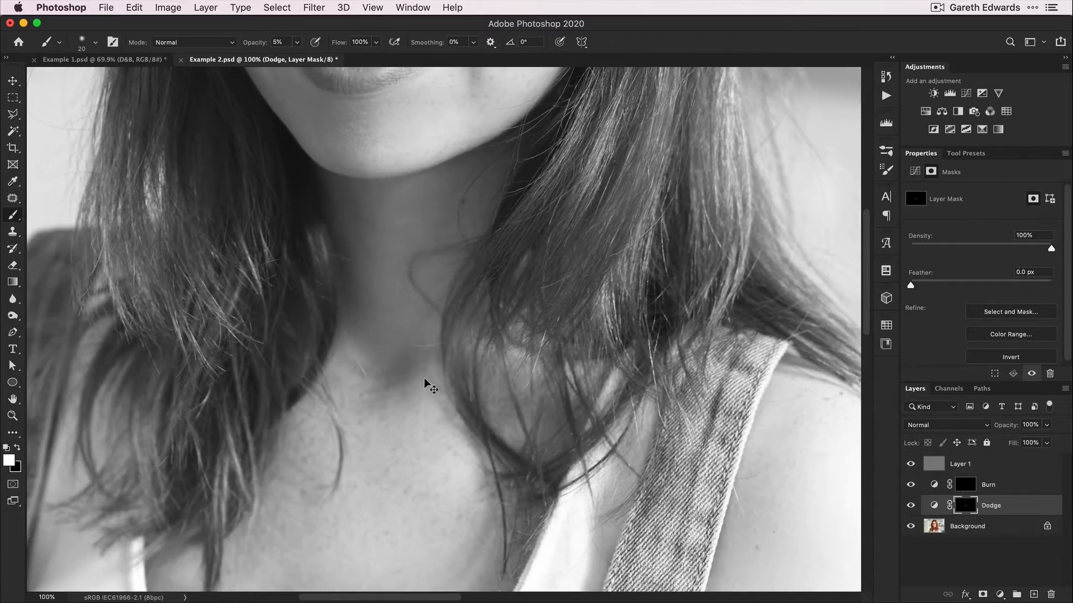
{"action": "key", "text": "bracketright"}
{"action": "key", "text": "bracketright"}
{"action": "key", "text": "bracketright"}
{"action": "key", "text": "bracketright"}
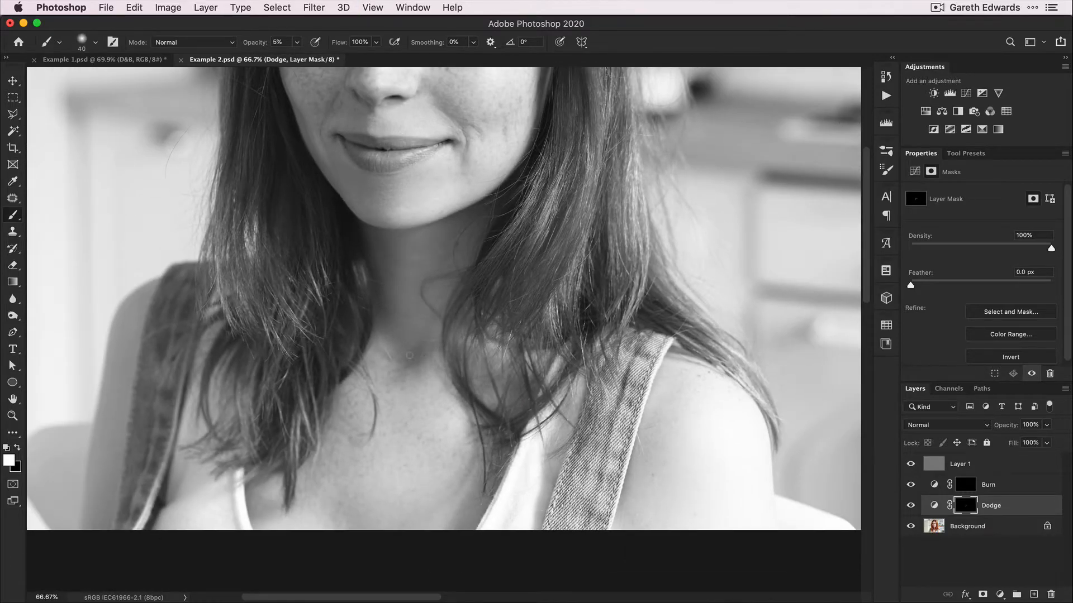
{"action": "key", "text": "bracketright"}
{"action": "key", "text": "bracketright"}
{"action": "key", "text": "bracketright"}
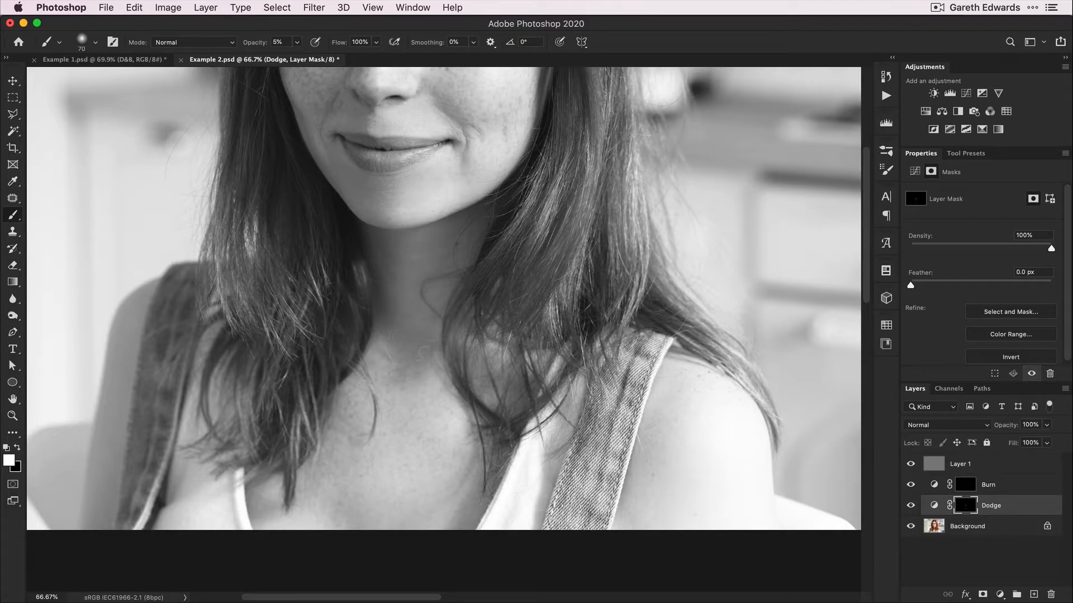
{"action": "left_click", "coordinate": [911, 505]}
{"action": "left_click", "coordinate": [911, 505]}
Lighten dark patches around the eyes and upper cheeks on the Dodge mask, reducing the brush from size 40 to 20
{"action": "scroll", "coordinate": [505, 304], "scroll_direction": "up", "scroll_amount": 5}
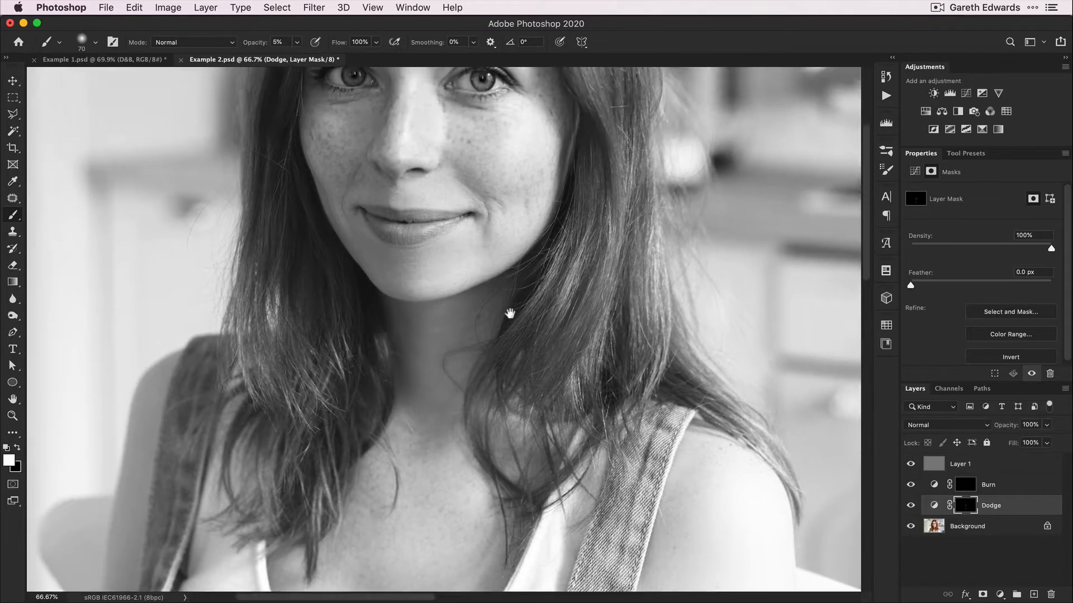
{"action": "key", "text": "z"}
{"action": "left_click_drag", "start_coordinate": [479, 261], "coordinate": [518, 233]}
{"action": "key", "text": "b"}
{"action": "key", "text": "bracketleft"}
{"action": "key", "text": "bracketleft"}
{"action": "key", "text": "bracketleft"}
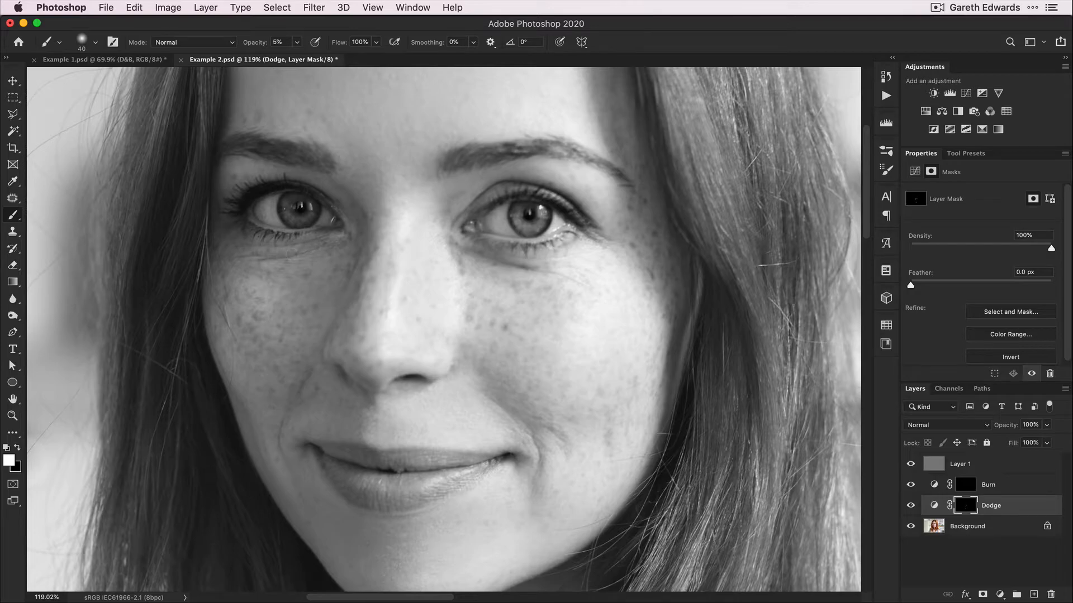
{"action": "key", "text": "bracketleft"}
{"action": "key", "text": "bracketright"}
{"action": "key", "text": "bracketleft"}
{"action": "key", "text": "bracketleft"}
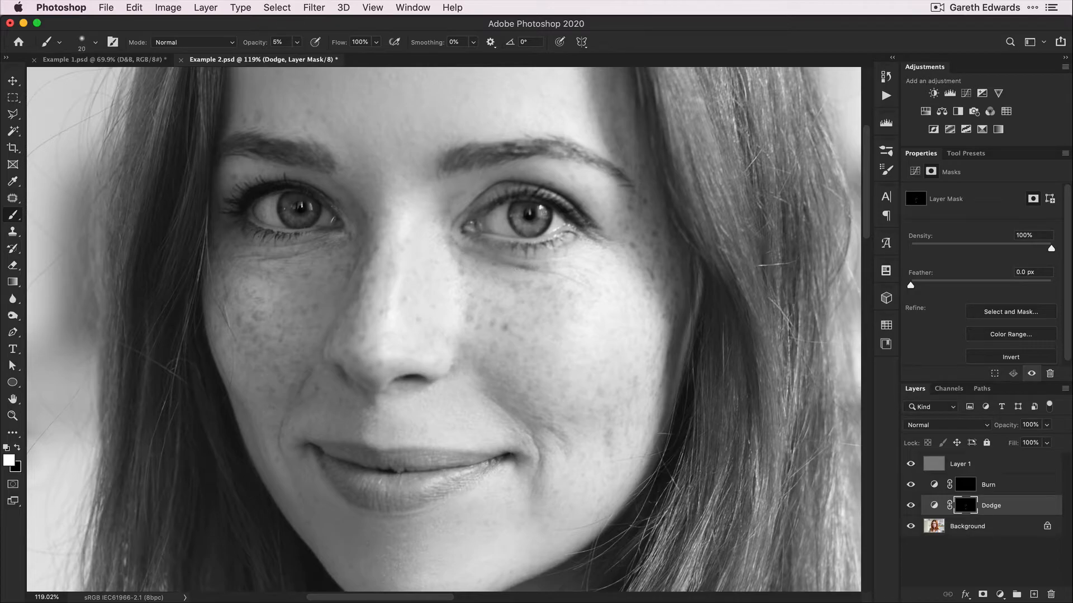
Touch up the finest dark spots across the face on the Dodge mask, using brush sizes from 25 down to 10
{"action": "key", "text": "bracketleft"}
{"action": "key", "text": "bracketright"}
{"action": "key", "text": "bracketright"}
{"action": "key", "text": "bracketright"}
{"action": "key", "text": "bracketright"}
{"action": "key", "text": "bracketleft"}
{"action": "key", "text": "z"}
{"action": "mouse_move", "coordinate": [525, 270]}
{"action": "left_mouse_down"}
{"action": "mouse_move", "coordinate": [495, 228]}
{"action": "mouse_move", "coordinate": [478, 237]}
{"action": "mouse_move", "coordinate": [513, 232]}
{"action": "left_mouse_up"}
{"action": "key", "text": "b"}
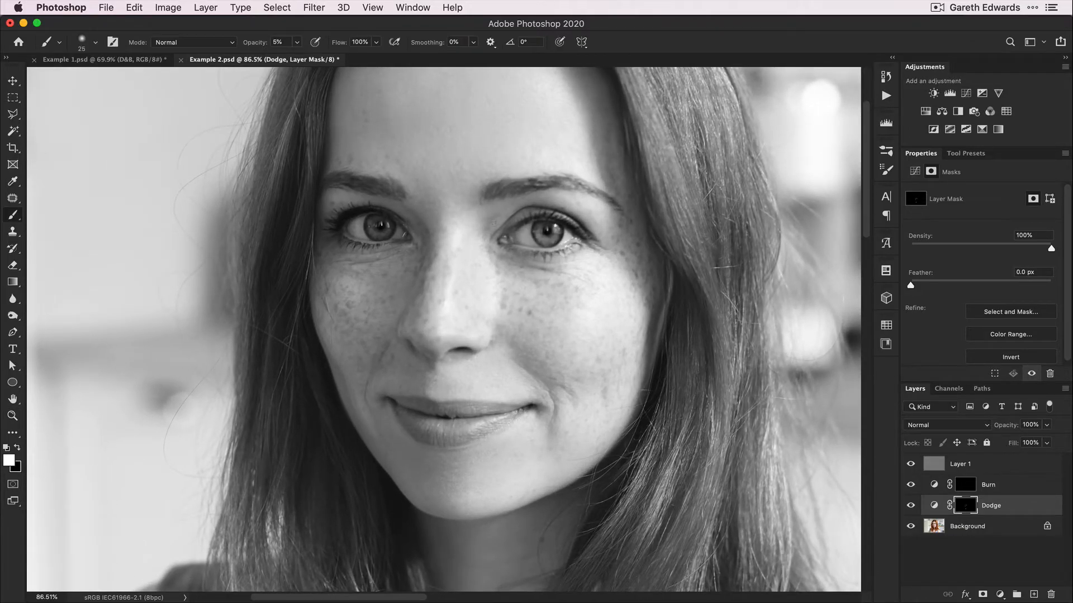
{"action": "key", "text": "bracketleft"}
Hide the gray Layer 1 and the Dodge layer to view the original portrait in color
{"action": "scroll", "coordinate": [539, 325], "scroll_direction": "down", "scroll_amount": 4}
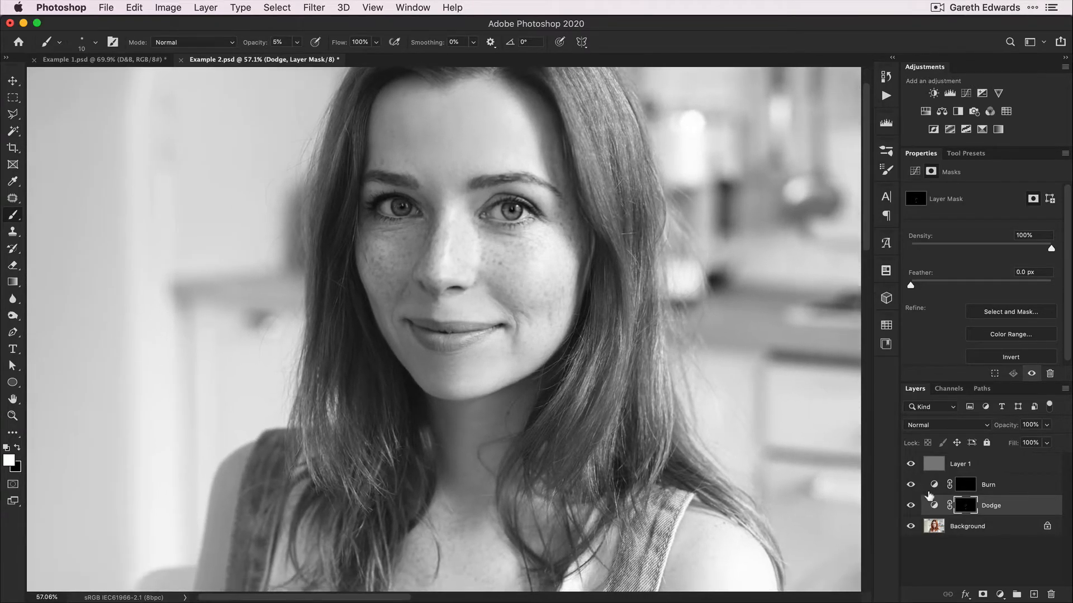
{"action": "mouse_move", "coordinate": [669, 410]}
{"action": "left_mouse_down"}
{"action": "mouse_move", "coordinate": [677, 378]}
{"action": "mouse_move", "coordinate": [676, 389]}
{"action": "left_mouse_up"}
{"action": "left_click", "coordinate": [911, 506]}
{"action": "left_click", "coordinate": [910, 506]}
{"action": "left_click", "coordinate": [910, 507]}
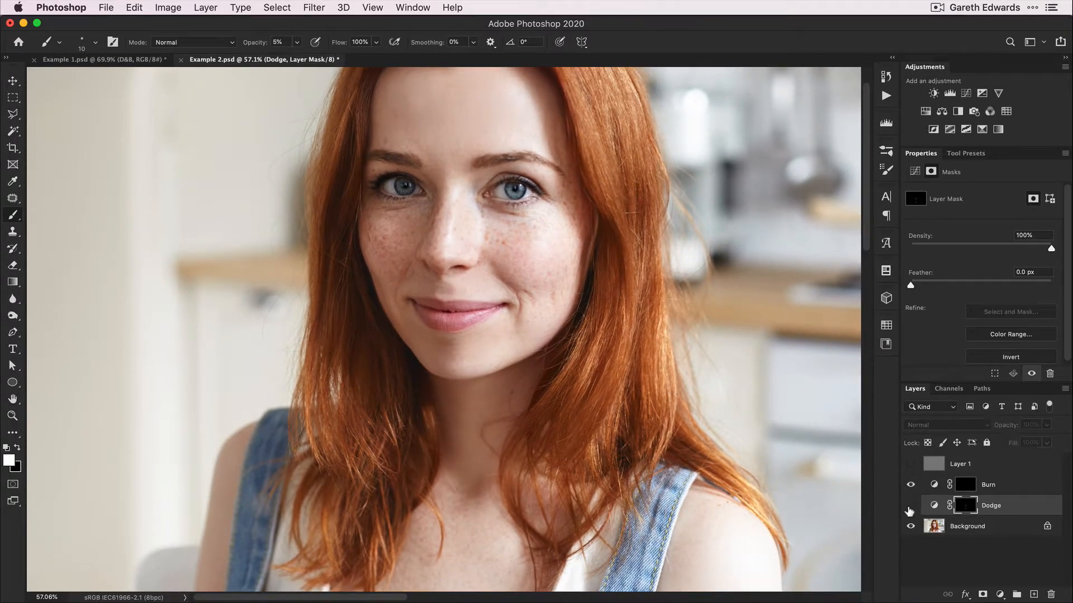
Toggle the Dodge layer's visibility repeatedly to compare the color portrait with and without dodging, leaving the layer shown
{"action": "left_click", "coordinate": [910, 506]}
{"action": "left_click", "coordinate": [910, 506]}
{"action": "left_click", "coordinate": [910, 506]}
{"action": "left_click", "coordinate": [910, 507]}
{"action": "left_click", "coordinate": [909, 507]}
{"action": "left_click", "coordinate": [909, 507]}
{"action": "left_click", "coordinate": [909, 507]}
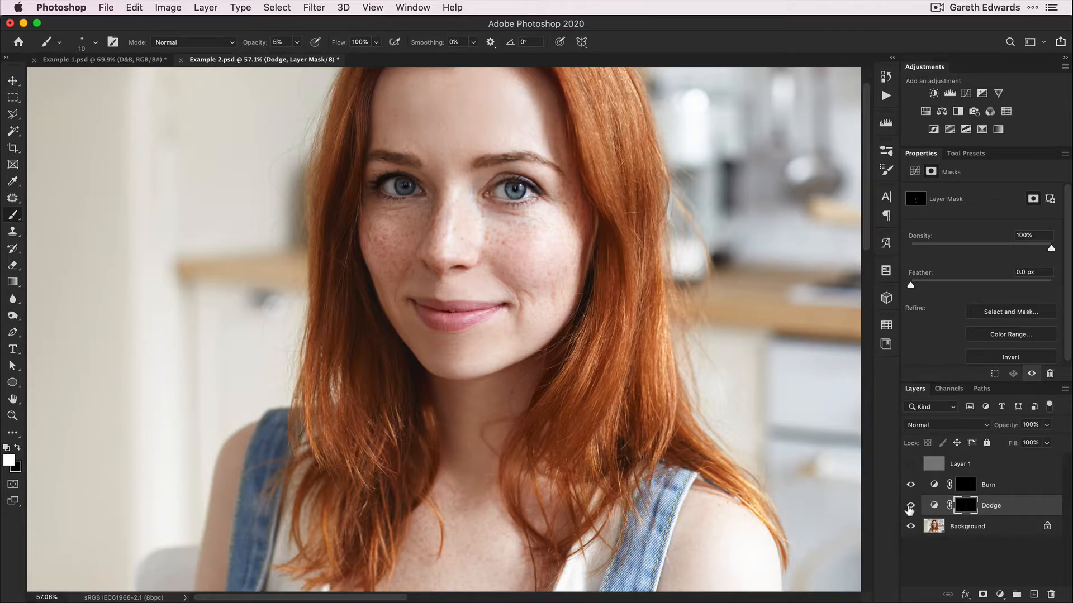
{"action": "left_click", "coordinate": [910, 506]}
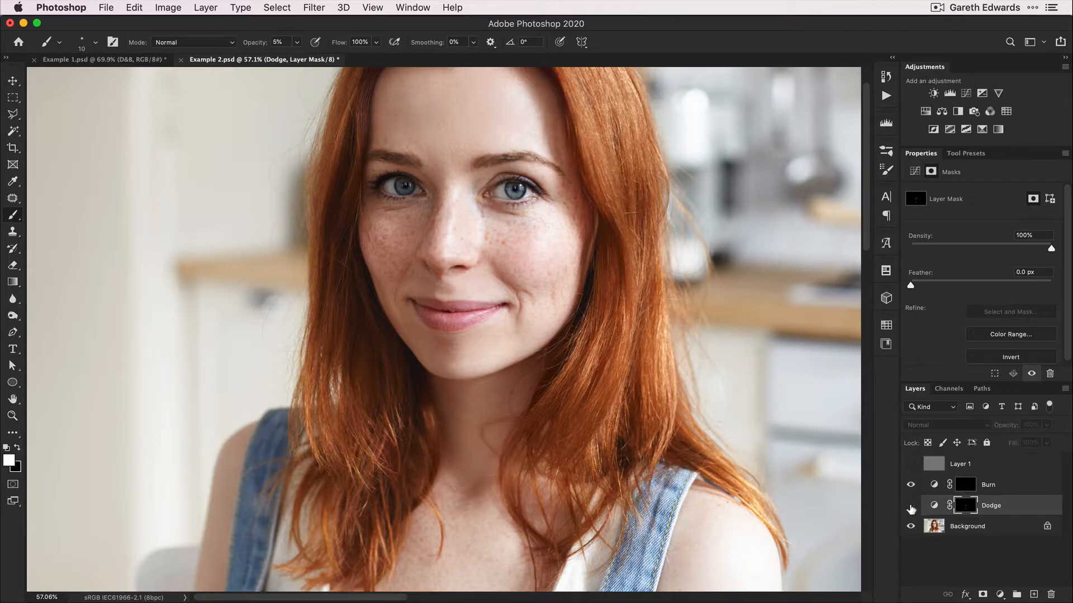
{"action": "left_click", "coordinate": [911, 507]}
{"action": "left_click", "coordinate": [910, 508]}
{"action": "left_click", "coordinate": [910, 507]}
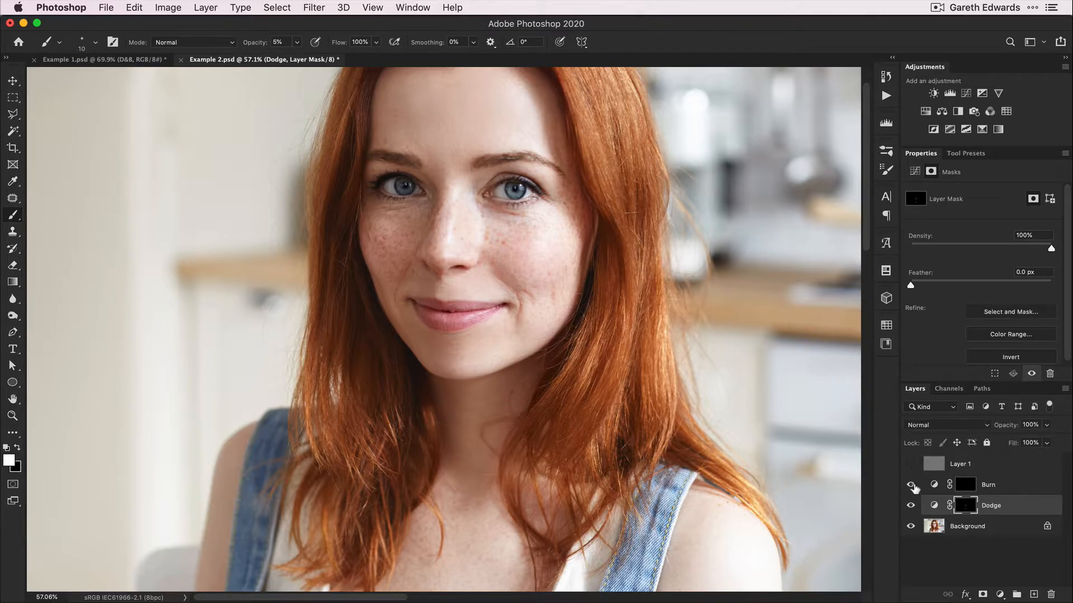
Show the gray Layer 1 and target the Burn layer's mask with the Brush tool, ready to work on the lower face
{"action": "left_click", "coordinate": [910, 464]}
{"action": "left_click", "coordinate": [963, 486]}
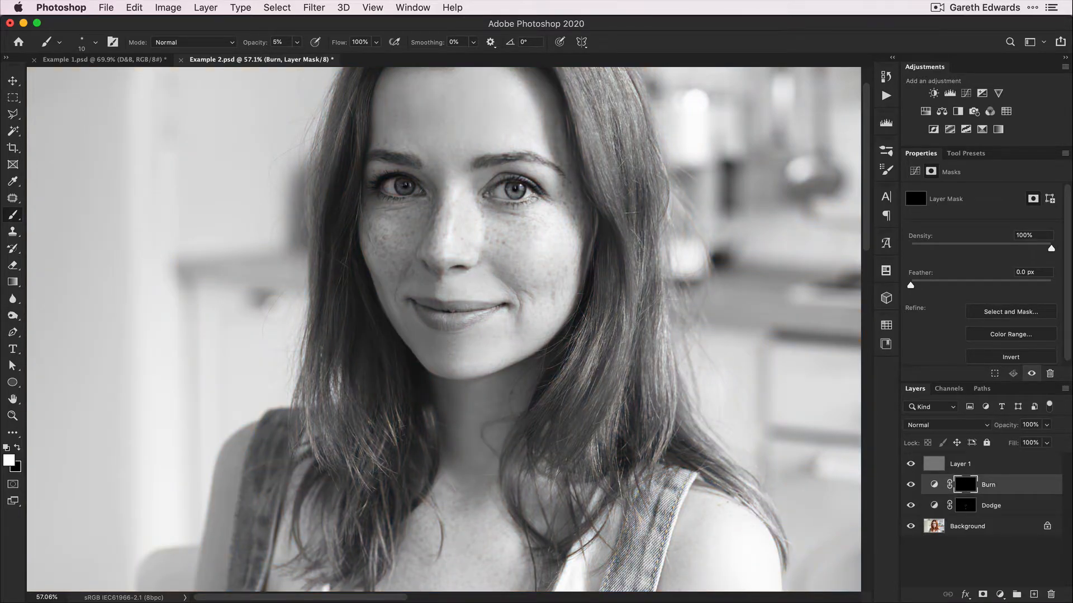
{"action": "key", "text": "z"}
{"action": "left_click_drag", "start_coordinate": [428, 291], "coordinate": [503, 280]}
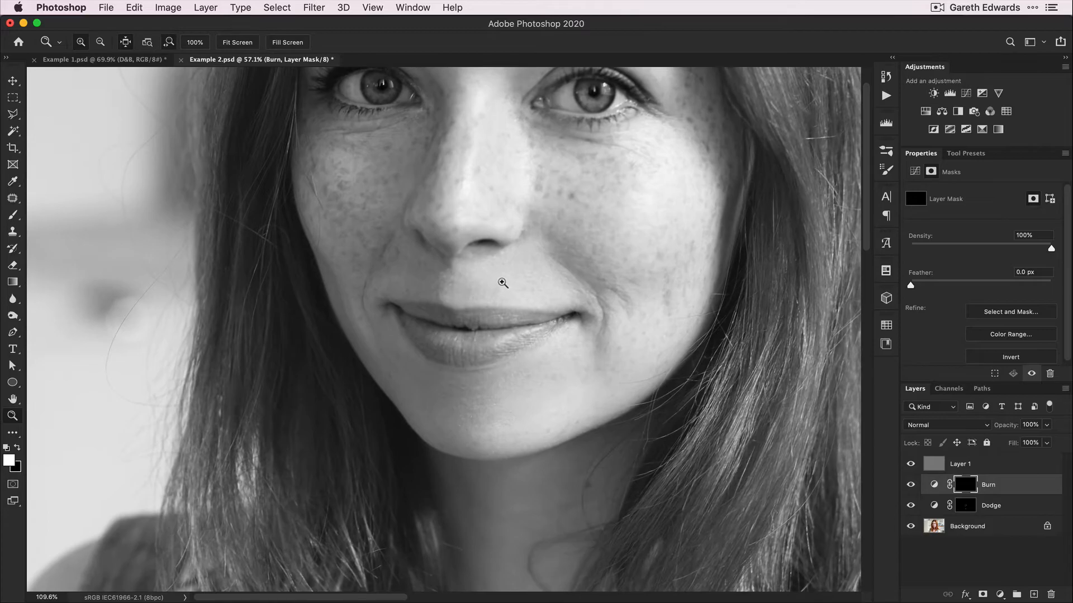
{"action": "key", "text": "b"}
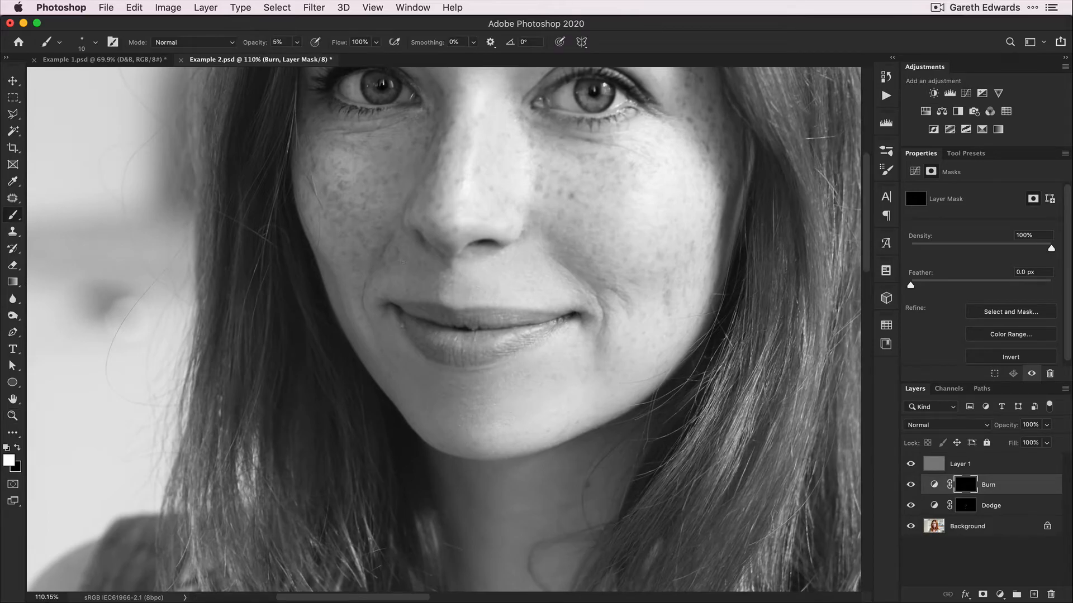
{"action": "scroll", "coordinate": [400, 324], "scroll_direction": "up", "scroll_amount": 2}
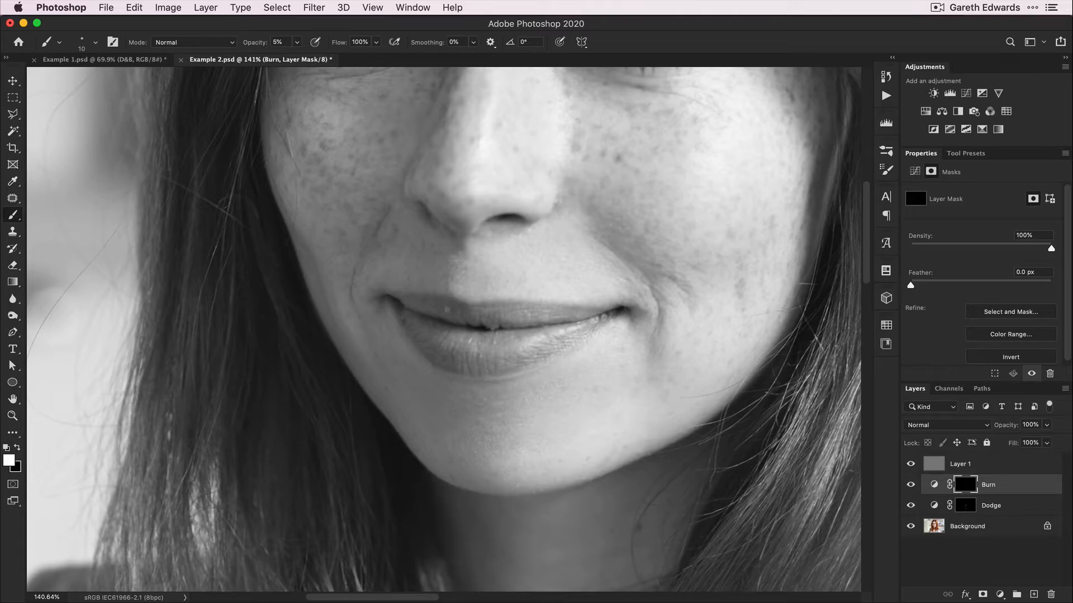
Darken bright patches on the lower face on the Burn mask with a size 30 brush, and compare with the Burn layer hidden
{"action": "key", "text": "bracketright"}
{"action": "key", "text": "bracketleft"}
{"action": "key", "text": "]"}
{"action": "key", "text": "super+minus"}
{"action": "key", "text": "super+minus"}
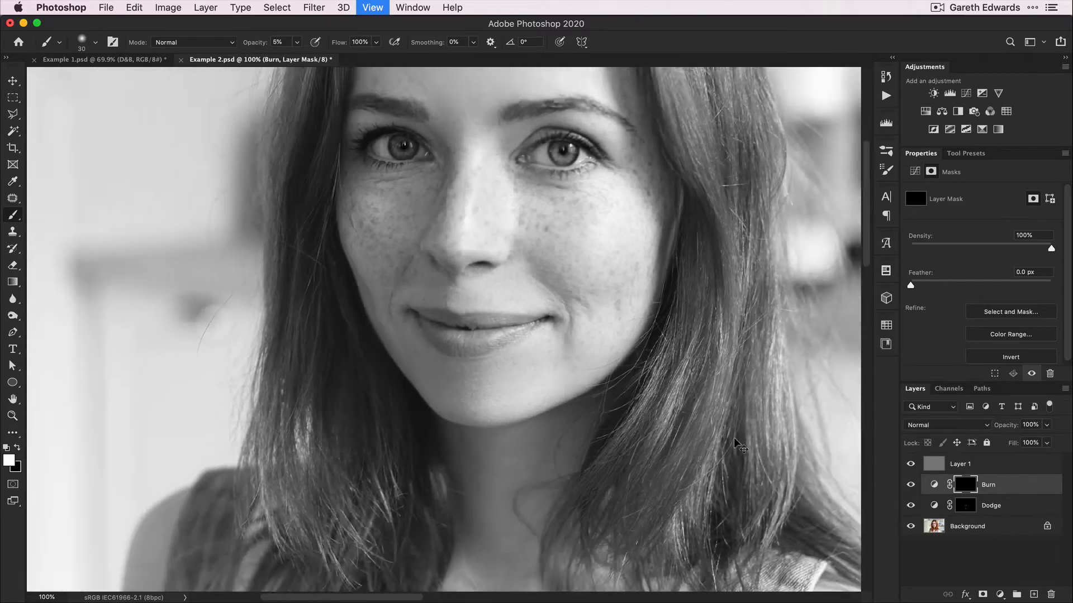
{"action": "left_click", "coordinate": [911, 485]}
{"action": "left_click", "coordinate": [911, 485]}
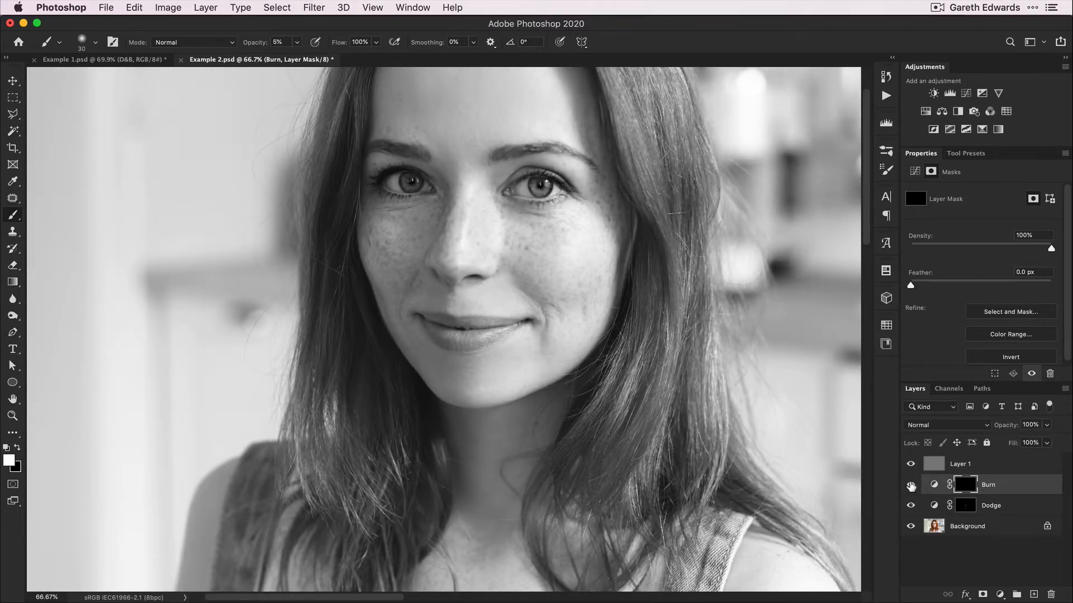
Continue burning bright areas of the face on the Burn mask, changing the brush size and finishing at 90
{"action": "key", "text": "super+plus"}
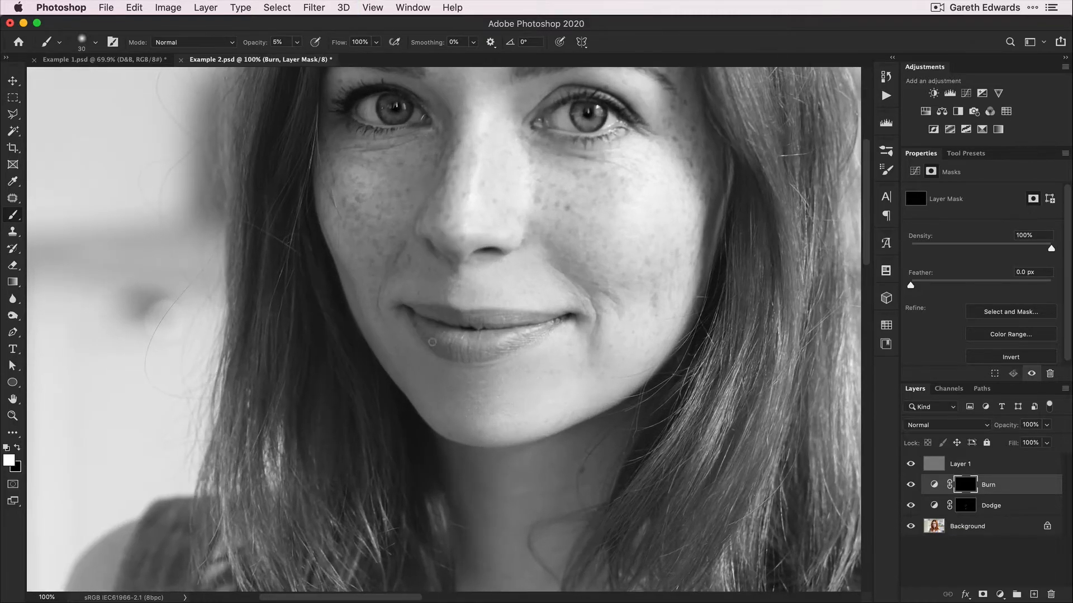
{"action": "key", "text": "bracketleft"}
{"action": "key", "text": "bracketleft"}
{"action": "key", "text": "bracketleft"}
{"action": "key", "text": "z"}
{"action": "mouse_move", "coordinate": [560, 228]}
{"action": "left_mouse_down"}
{"action": "mouse_move", "coordinate": [531, 237]}
{"action": "mouse_move", "coordinate": [548, 259]}
{"action": "mouse_move", "coordinate": [546, 242]}
{"action": "left_mouse_up"}
{"action": "key", "text": "z"}
{"action": "left_click_drag", "start_coordinate": [467, 255], "coordinate": [554, 247]}
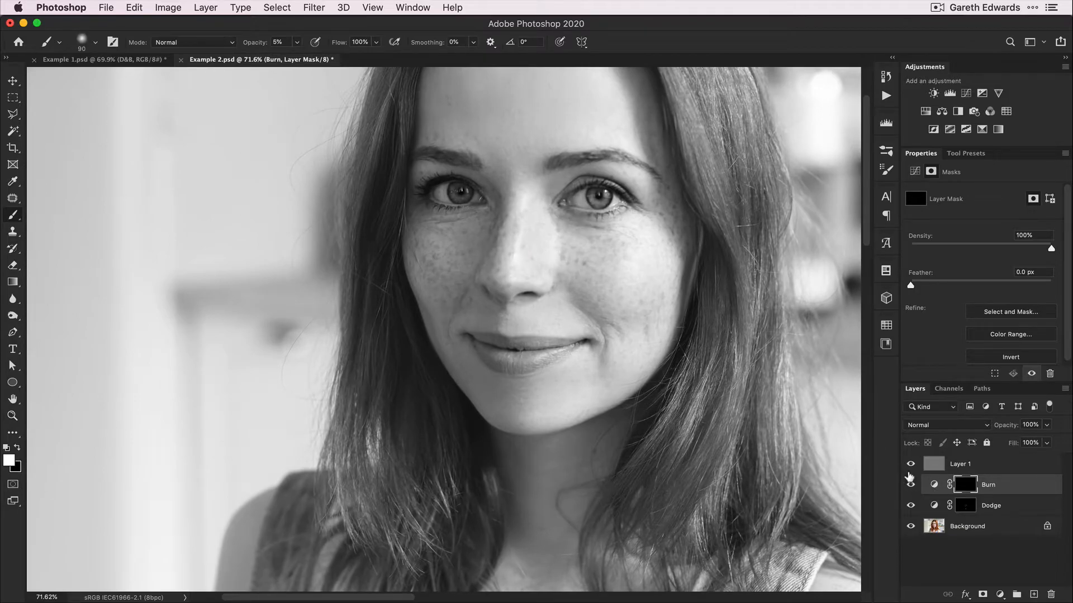
Hide the gray Layer 1 and group the Burn and Dodge layers under the name DB Curves
{"action": "left_click", "coordinate": [911, 464]}
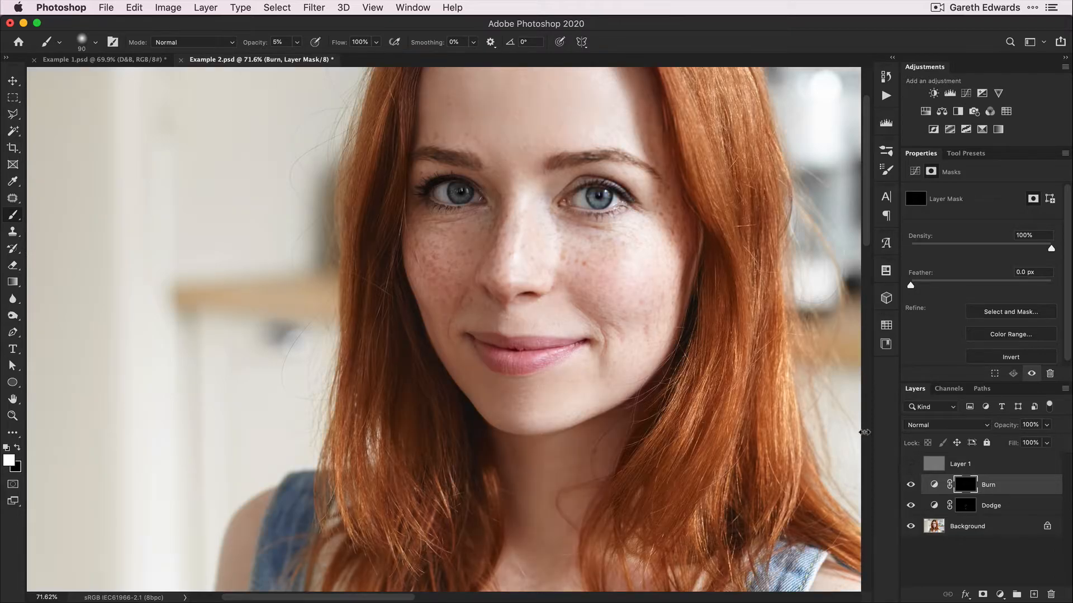
{"action": "mouse_move", "coordinate": [679, 355]}
{"action": "left_mouse_down"}
{"action": "mouse_move", "coordinate": [619, 364]}
{"action": "mouse_move", "coordinate": [619, 394]}
{"action": "left_mouse_up"}
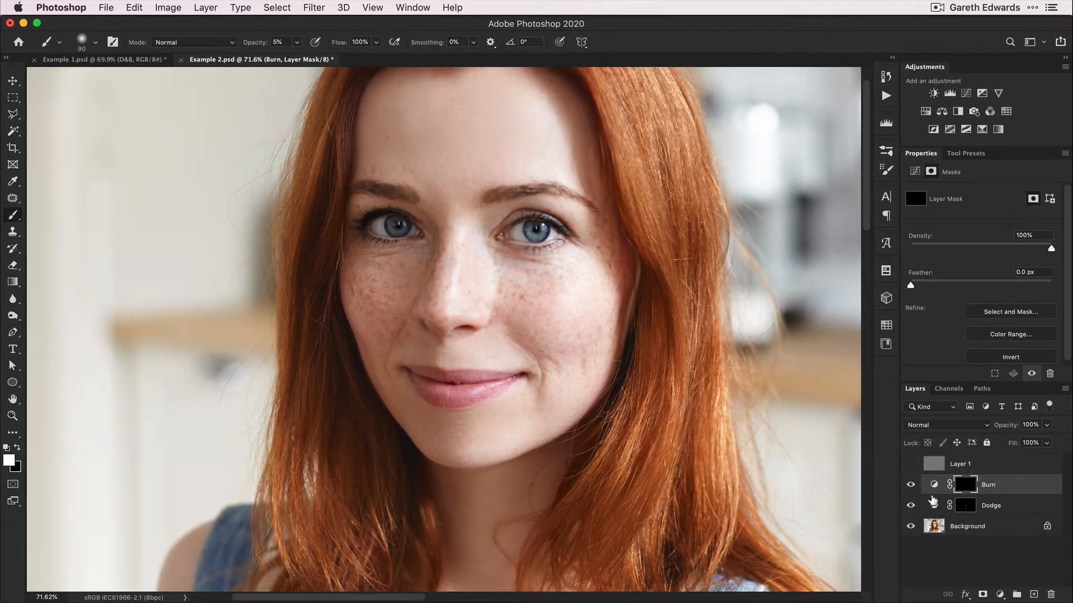
{"action": "left_click", "coordinate": [933, 505], "text": "shift"}
{"action": "key", "text": "super+g"}
{"action": "double_click", "coordinate": [959, 482]}
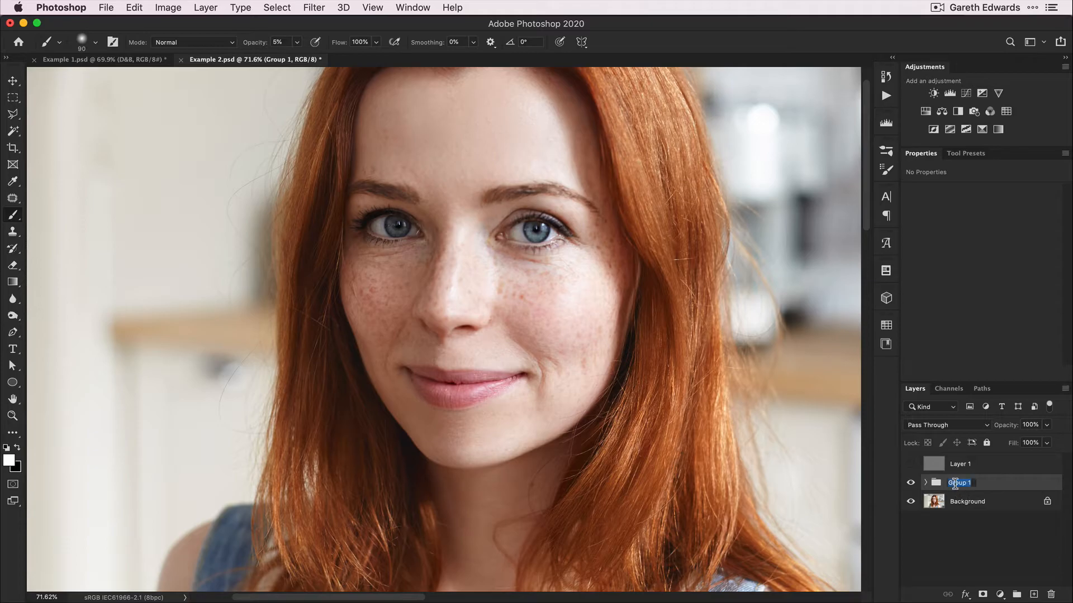
{"action": "type", "text": "DB Curves"}
{"action": "key", "text": "Return"}
Expand the DB Curves group and toggle the Dodge layer's visibility repeatedly to compare the skin up close, leaving the layer shown
{"action": "key", "text": "z"}
{"action": "left_click_drag", "start_coordinate": [532, 317], "coordinate": [546, 311]}
{"action": "key", "text": "b"}
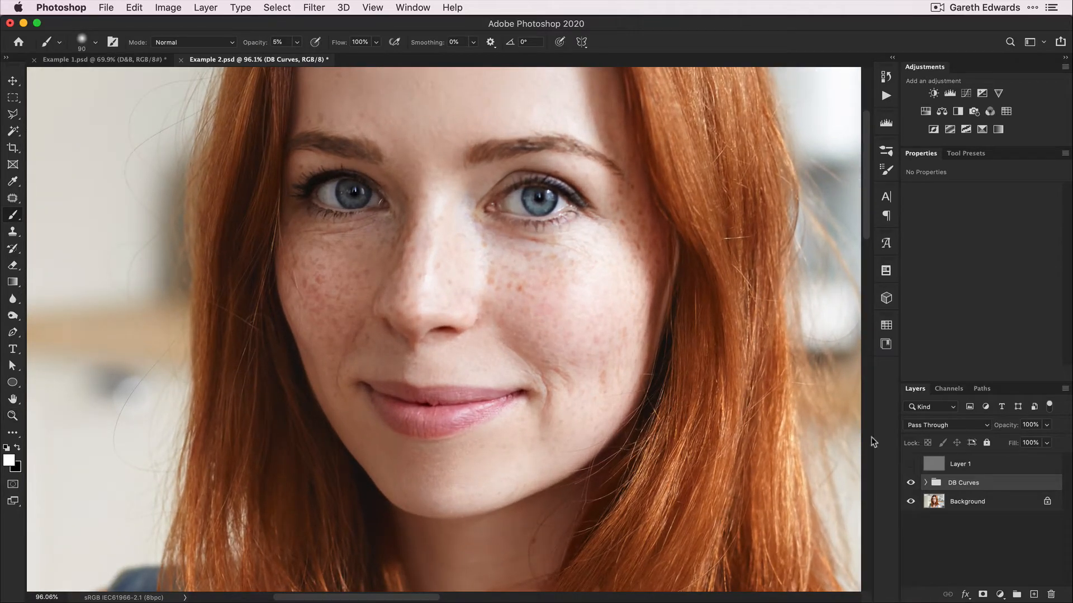
{"action": "left_click", "coordinate": [926, 484]}
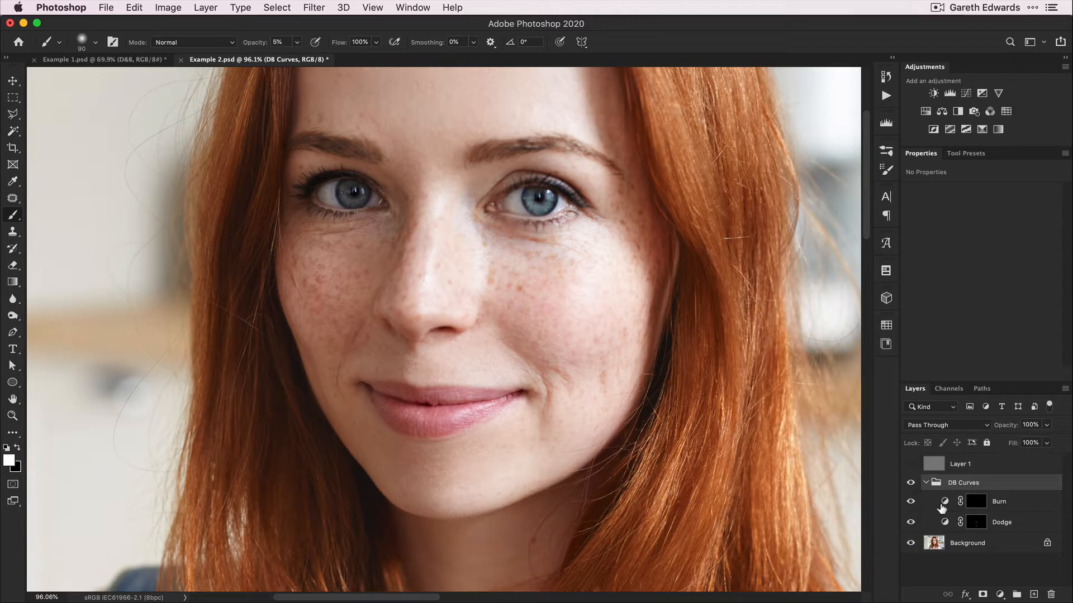
{"action": "left_click", "coordinate": [910, 522]}
{"action": "left_click", "coordinate": [910, 522]}
{"action": "key", "text": "super+space"}
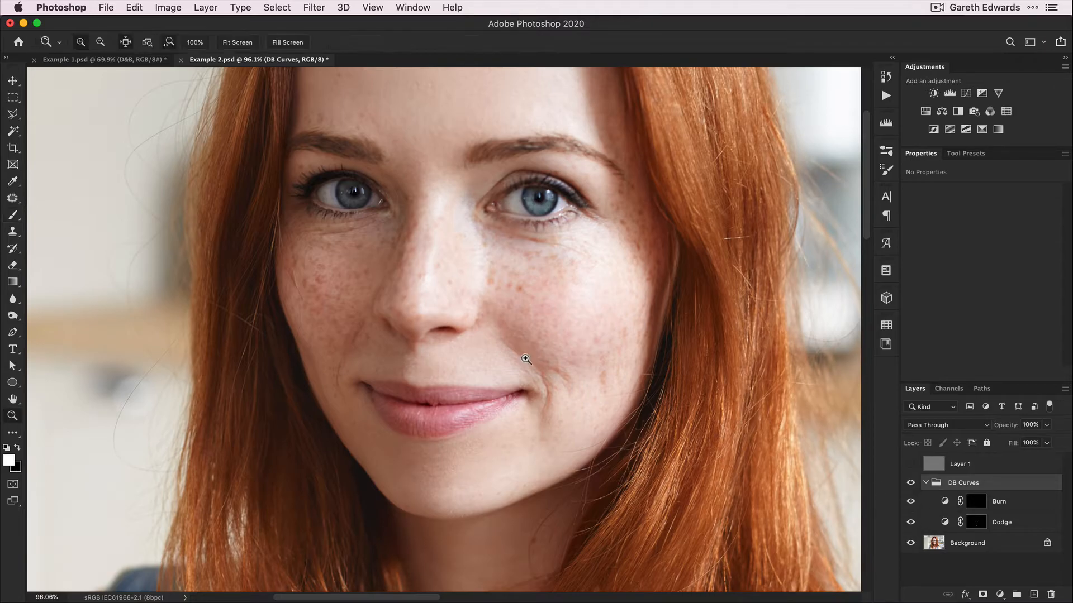
{"action": "left_click_drag", "start_coordinate": [526, 358], "coordinate": [543, 361]}
{"action": "left_click_drag", "start_coordinate": [484, 305], "coordinate": [523, 308]}
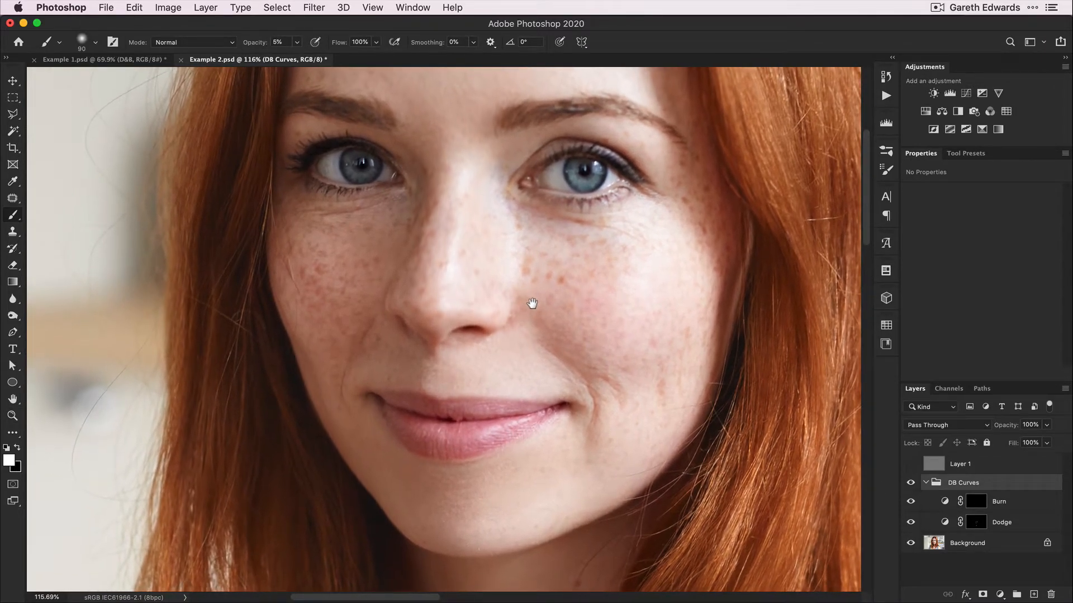
{"action": "left_click", "coordinate": [911, 523]}
{"action": "left_click", "coordinate": [911, 523]}
{"action": "left_click", "coordinate": [911, 523]}
{"action": "left_click", "coordinate": [911, 523]}
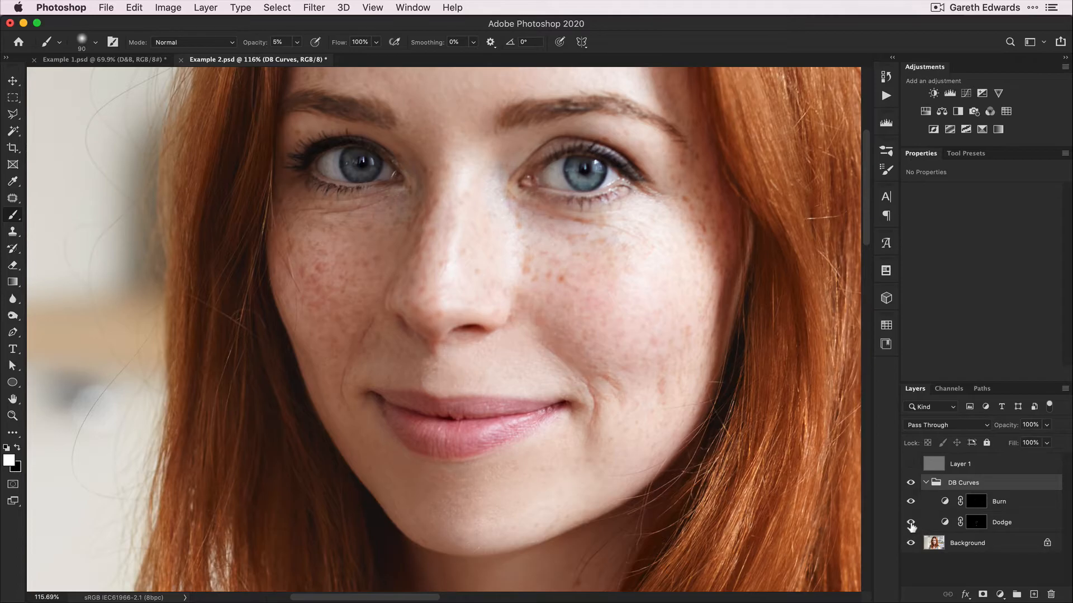
{"action": "left_click", "coordinate": [910, 523]}
{"action": "left_click", "coordinate": [910, 522]}
Try the Dodge layer's curve with its black point lowered to output 0, and inspect the smile line up close
{"action": "left_click", "coordinate": [944, 523]}
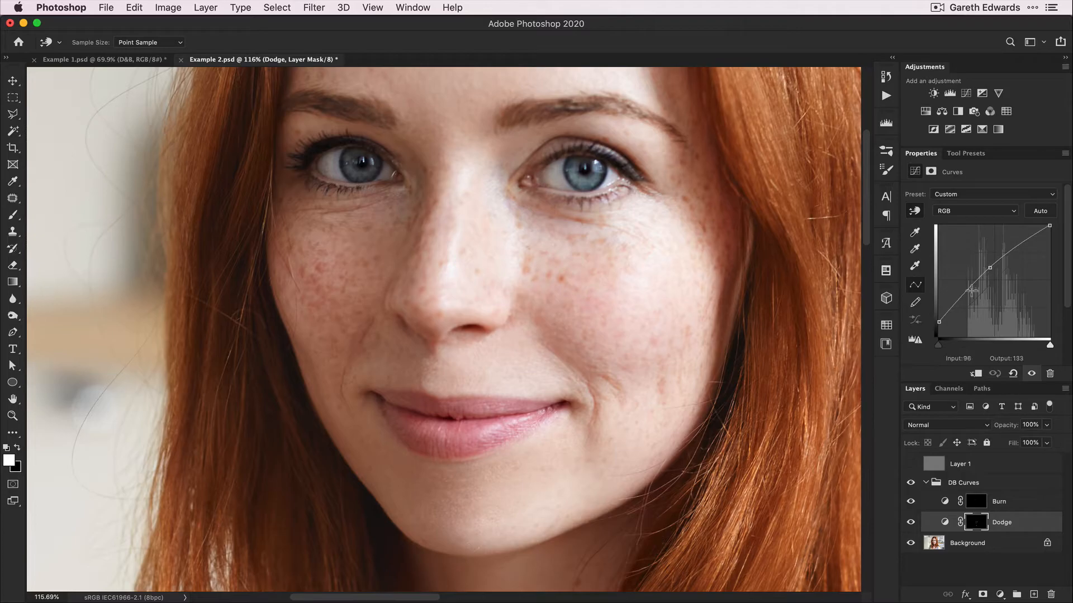
{"action": "left_click", "coordinate": [940, 323]}
{"action": "left_click_drag", "start_coordinate": [940, 323], "coordinate": [938, 337]}
{"action": "key", "text": "z"}
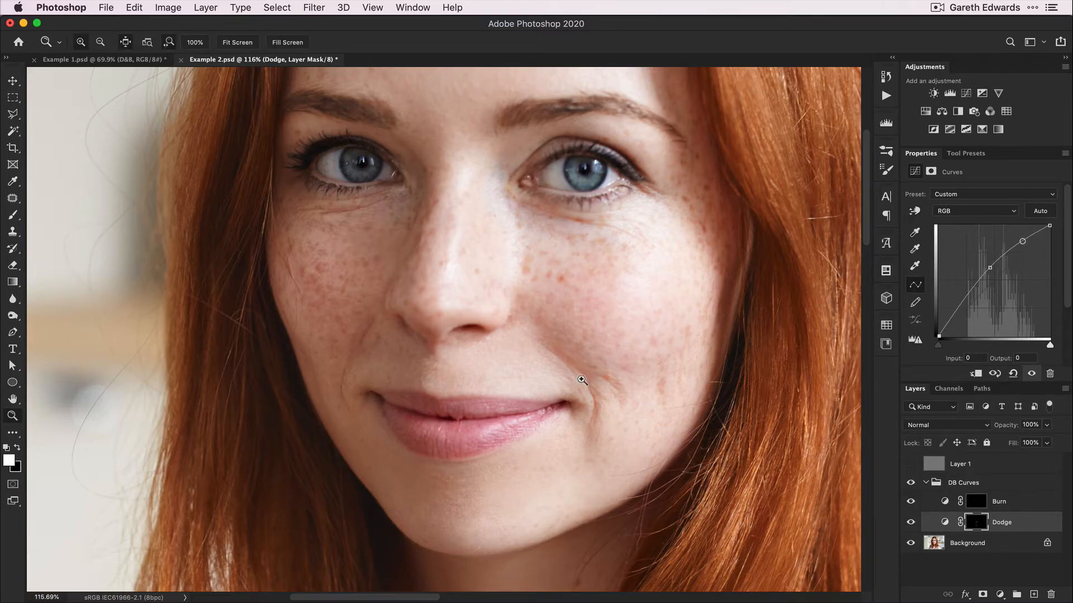
{"action": "left_click_drag", "start_coordinate": [581, 378], "coordinate": [625, 376]}
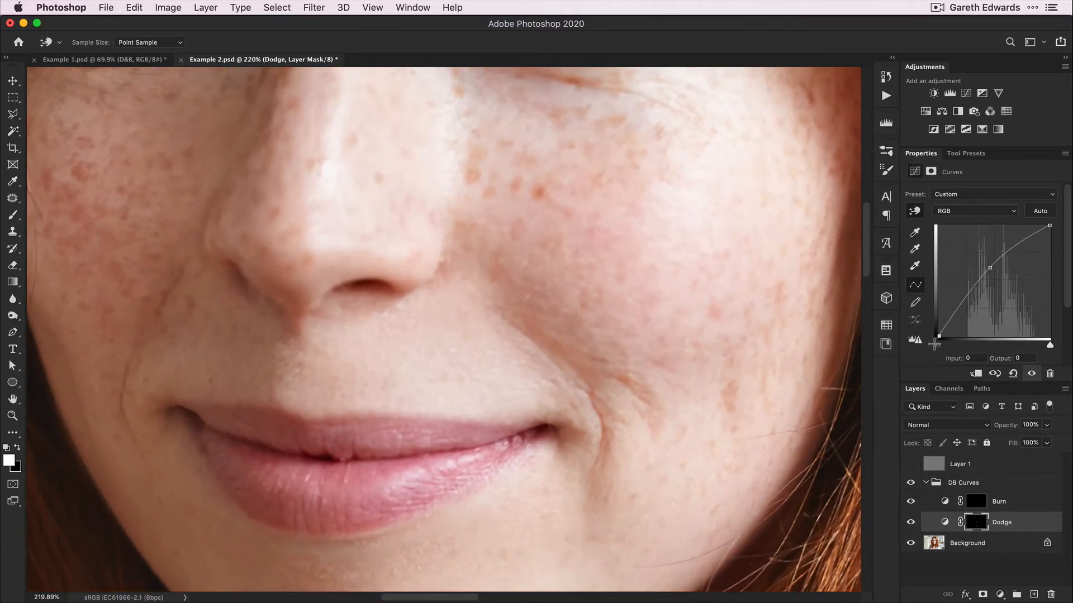
Raise the black point of the Dodge layer's curve to an output of 32
{"action": "left_click_drag", "start_coordinate": [934, 343], "coordinate": [934, 319]}
{"action": "key", "text": "z"}
{"action": "mouse_move", "coordinate": [603, 354]}
{"action": "left_mouse_down"}
{"action": "mouse_move", "coordinate": [570, 354]}
{"action": "mouse_move", "coordinate": [596, 354]}
{"action": "mouse_move", "coordinate": [584, 352]}
{"action": "left_mouse_up"}
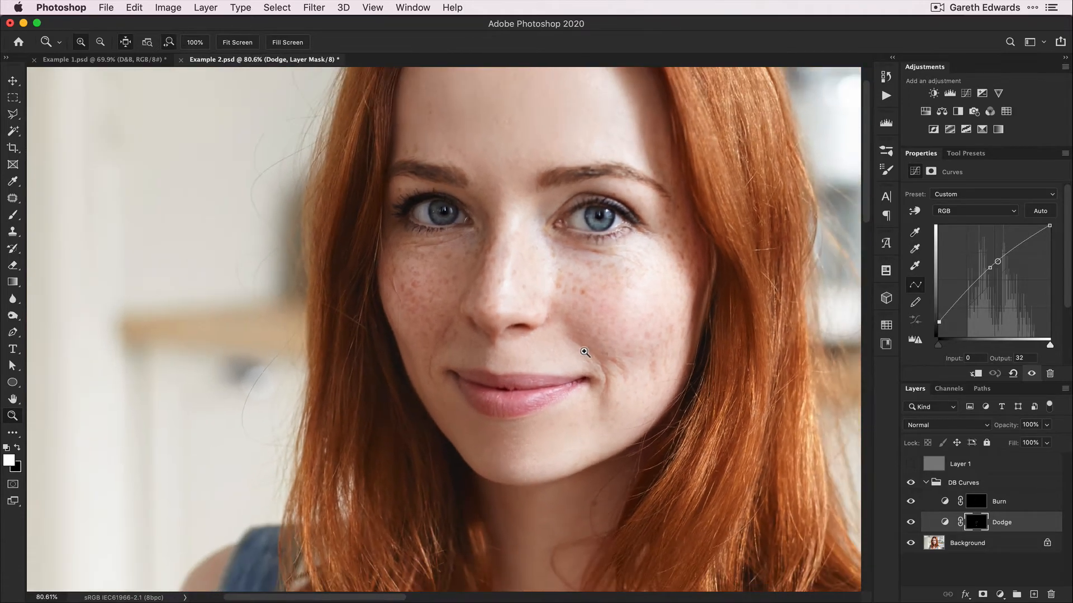
{"action": "left_click_drag", "start_coordinate": [626, 321], "coordinate": [560, 358]}
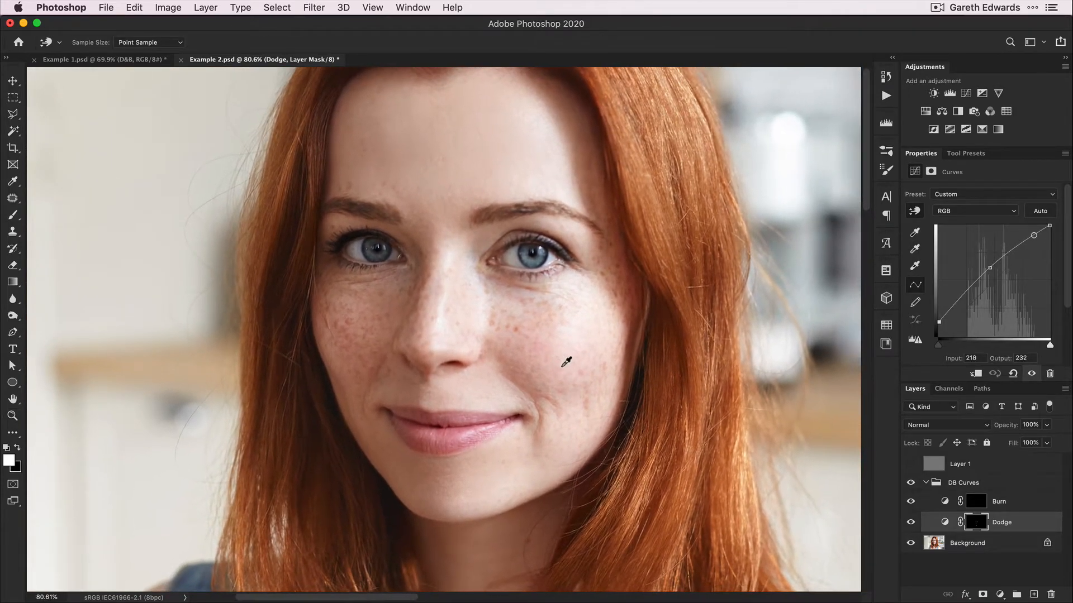
Add a Hue/Saturation adjustment layer above the Dodge layer and clip it to Dodge
{"action": "left_click", "coordinate": [944, 523]}
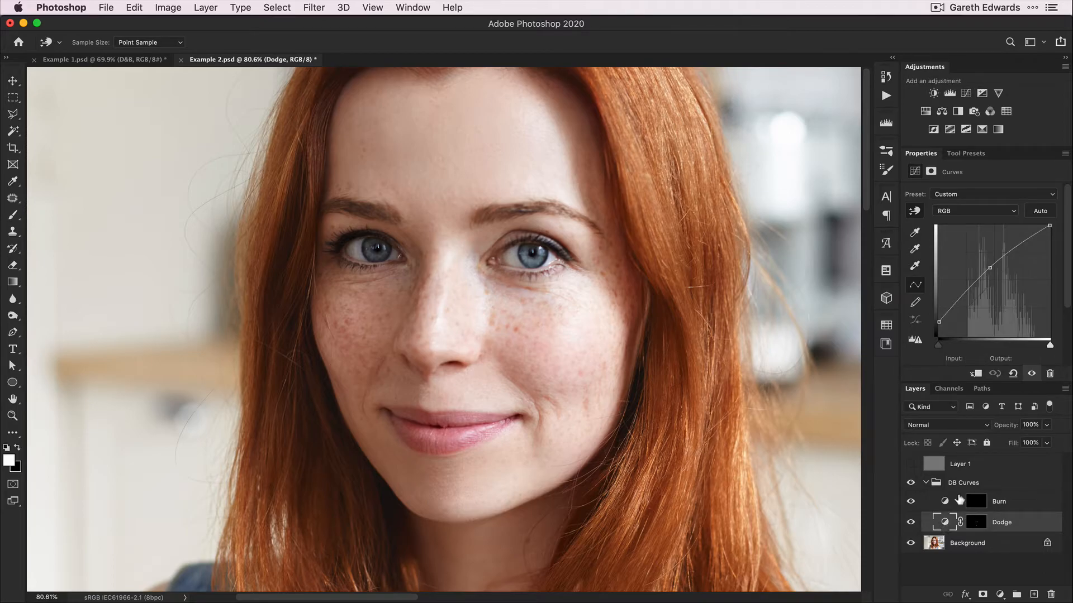
{"action": "left_click", "coordinate": [926, 112]}
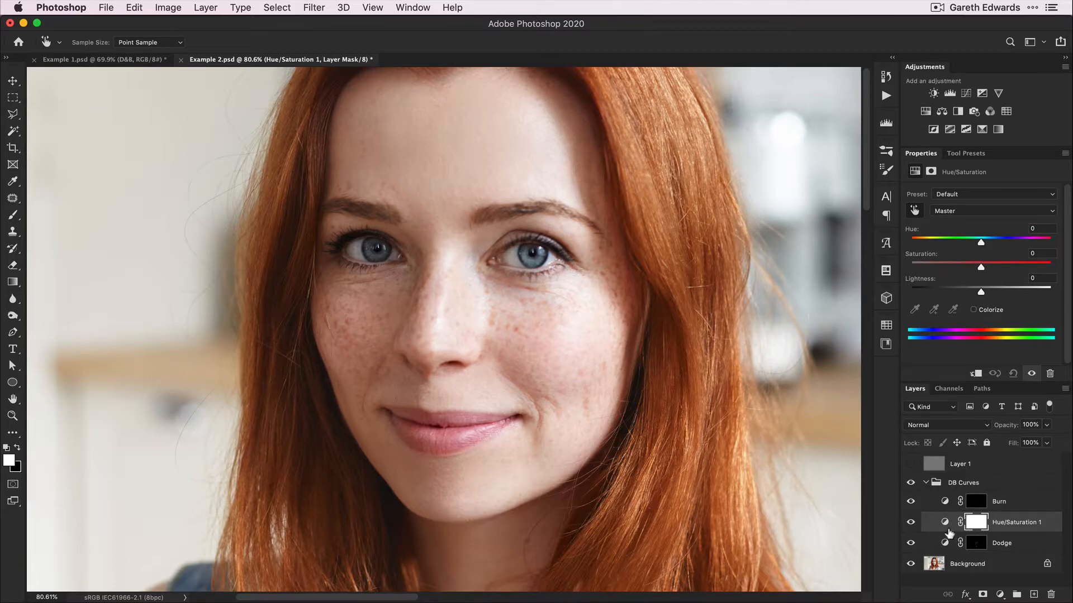
{"action": "left_click", "coordinate": [950, 533], "text": "alt"}
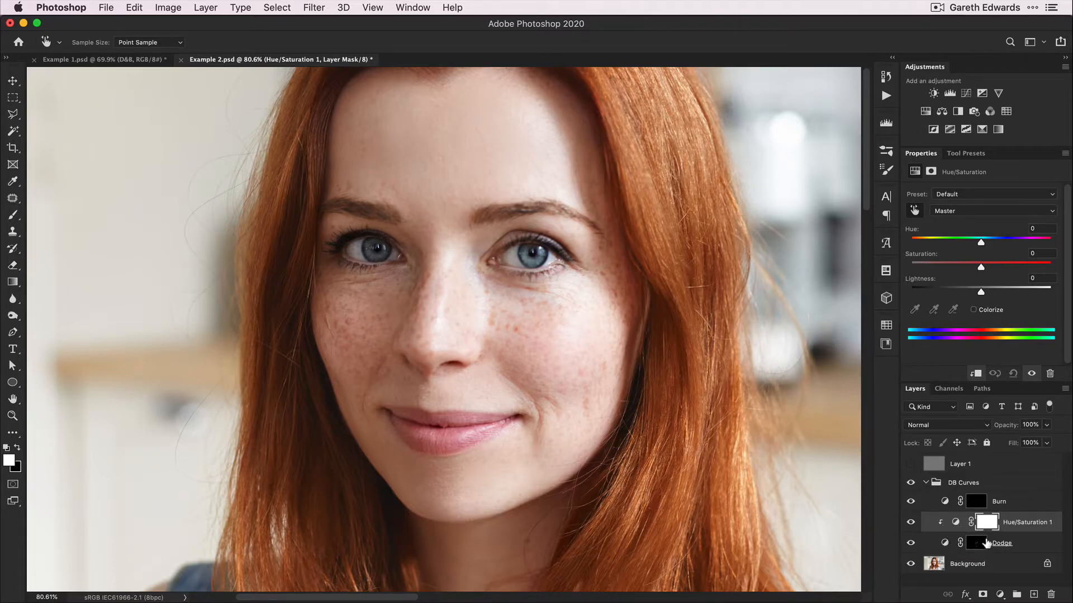
Set the clipped Hue/Saturation layer's saturation to +6 after testing a strong +59
{"action": "left_click", "coordinate": [955, 523]}
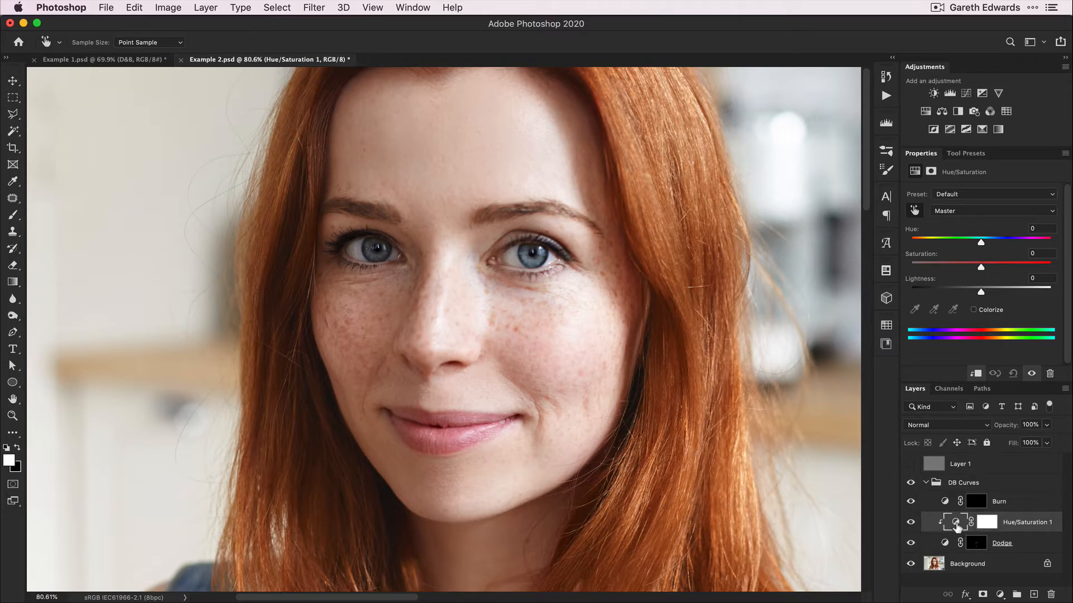
{"action": "left_click_drag", "start_coordinate": [980, 266], "coordinate": [987, 269]}
{"action": "left_click_drag", "start_coordinate": [986, 268], "coordinate": [1023, 269]}
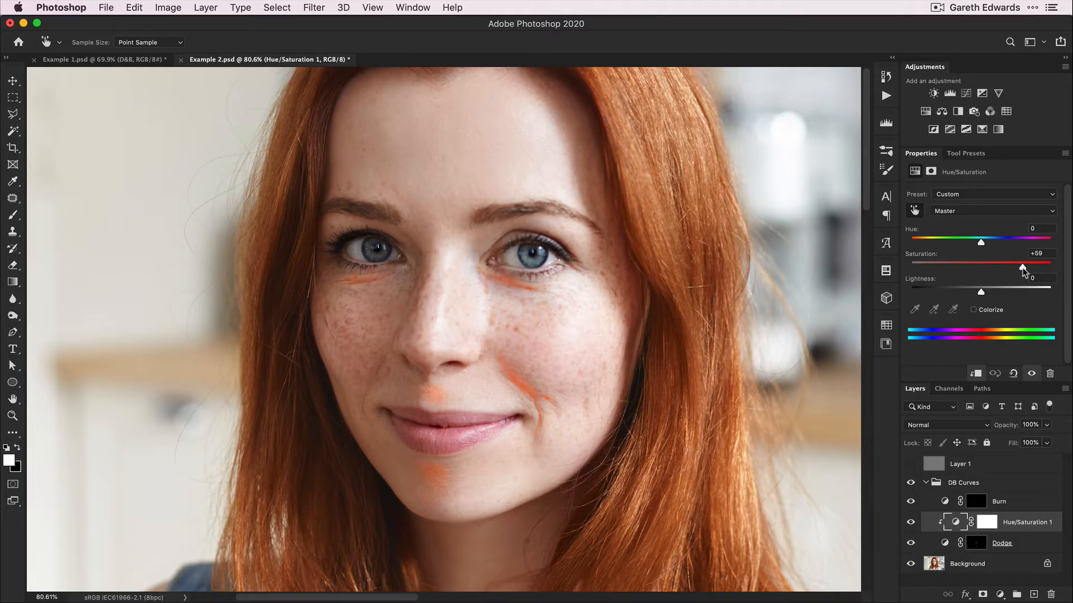
{"action": "left_click_drag", "start_coordinate": [1020, 270], "coordinate": [986, 270]}
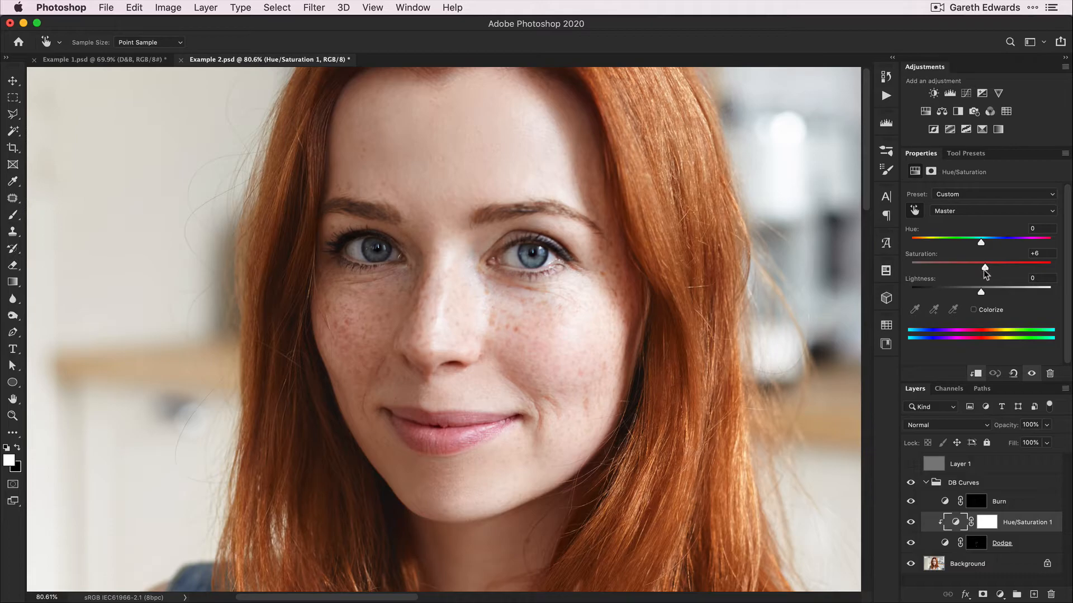
{"action": "key", "text": "super+space"}
{"action": "left_click_drag", "start_coordinate": [573, 389], "coordinate": [546, 304]}
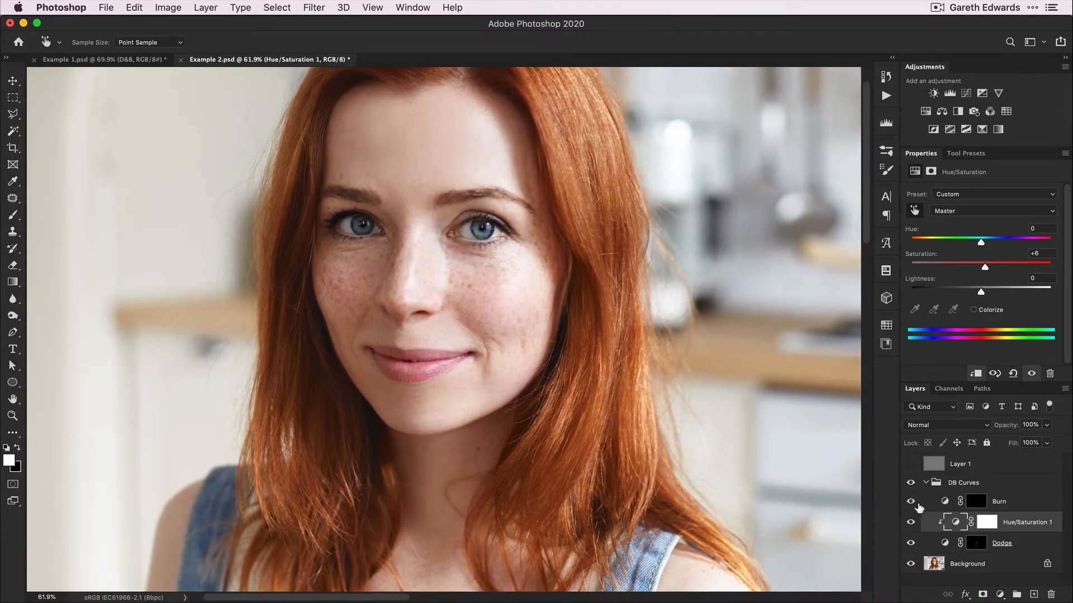
Collapse the DB Curves group and toggle its visibility to compare the portrait with and without the retouching, leaving the group shown
{"action": "left_click", "coordinate": [944, 506]}
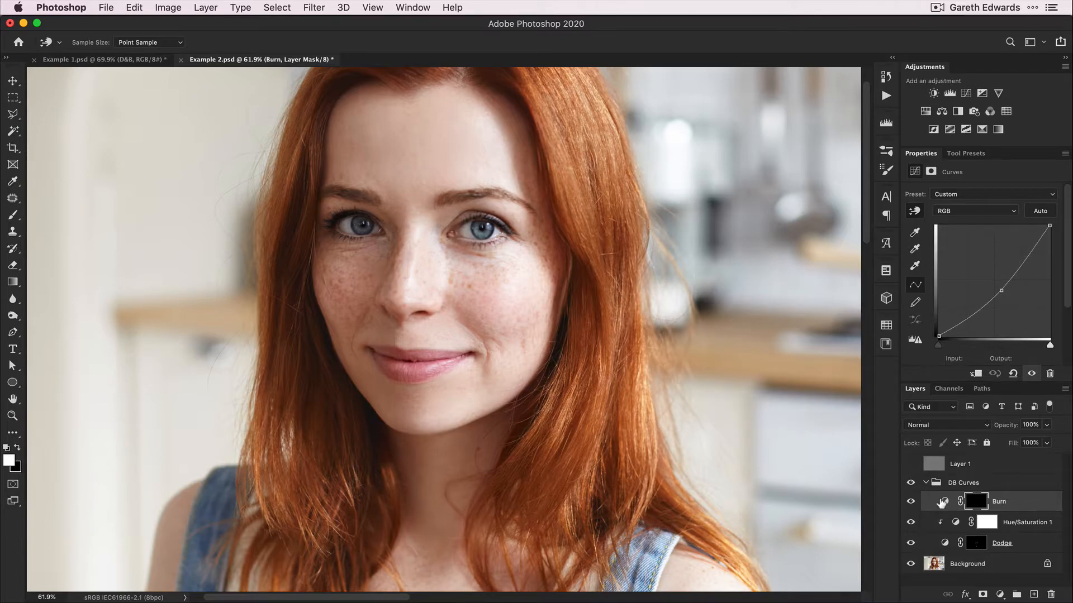
{"action": "left_click", "coordinate": [926, 483]}
{"action": "key", "text": "z"}
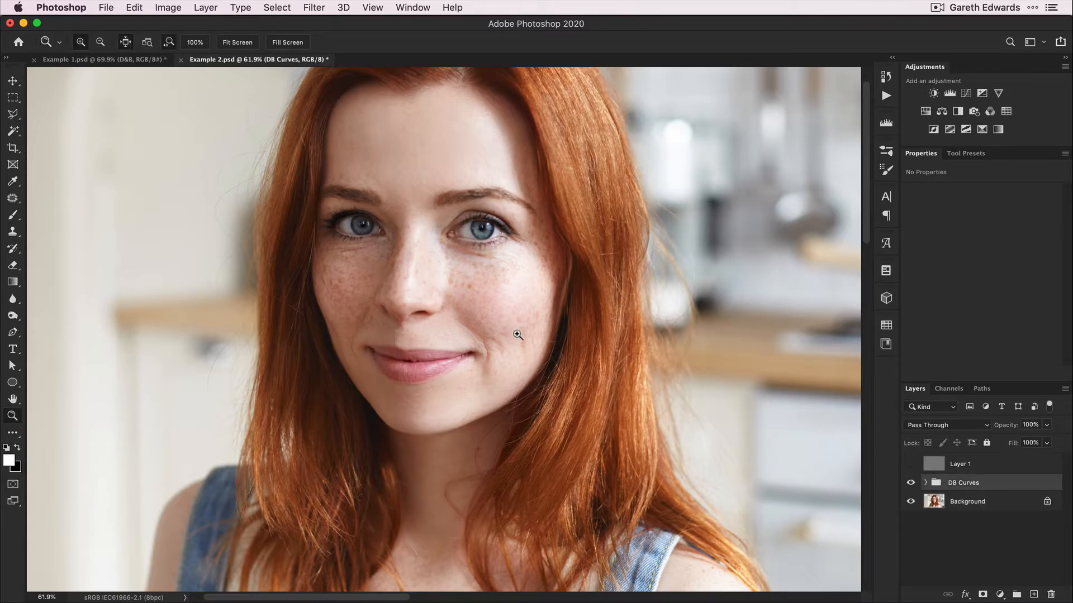
{"action": "left_click", "coordinate": [911, 484]}
{"action": "left_click", "coordinate": [910, 484]}
{"action": "left_click", "coordinate": [911, 484]}
{"action": "left_click", "coordinate": [910, 484]}
{"action": "scroll", "coordinate": [485, 315], "scroll_direction": "down", "scroll_amount": 1}
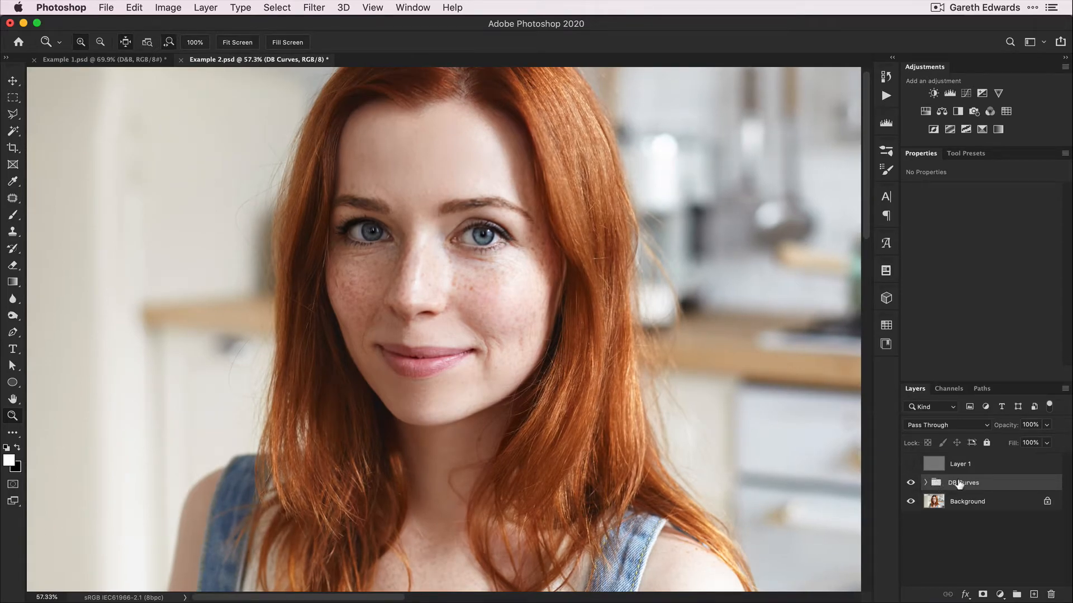
Add a new layer above the DB Curves group and name it SL DB
{"action": "left_click", "coordinate": [1033, 595]}
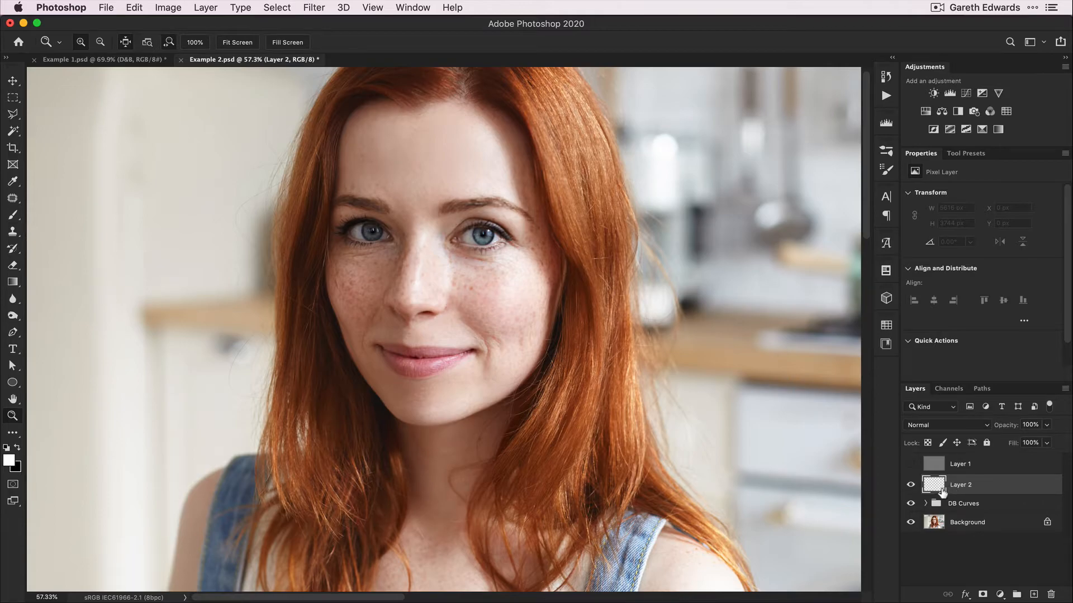
{"action": "double_click", "coordinate": [957, 485]}
{"action": "type", "text": "S"}
{"action": "key", "text": "Return"}
Fill the SL DB layer with 50% gray and set its blend mode to Soft Light
{"action": "key", "text": "shift+BackSpace"}
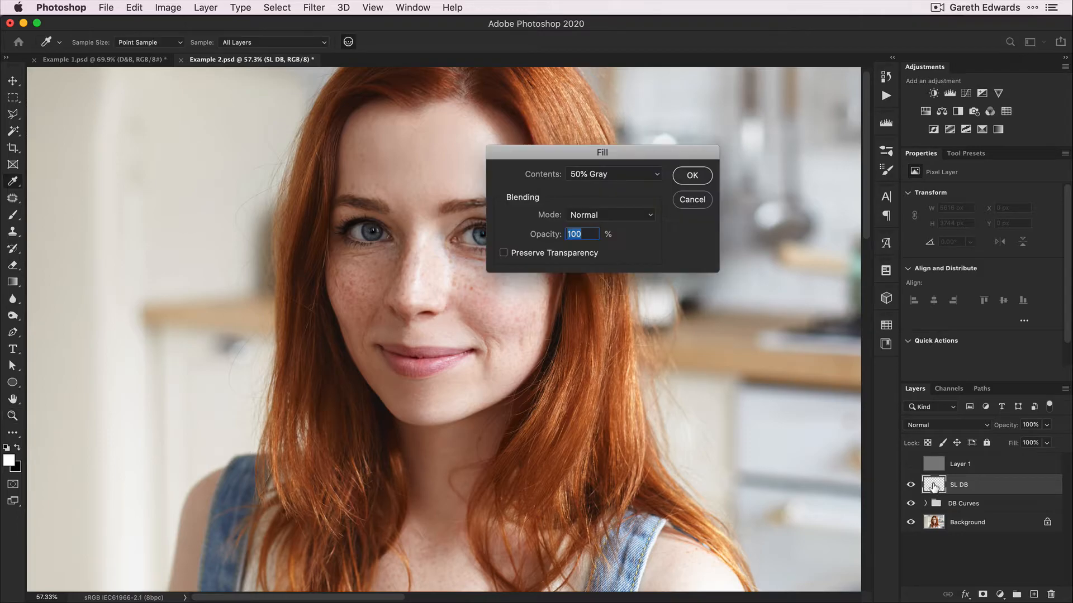
{"action": "left_click", "coordinate": [692, 178]}
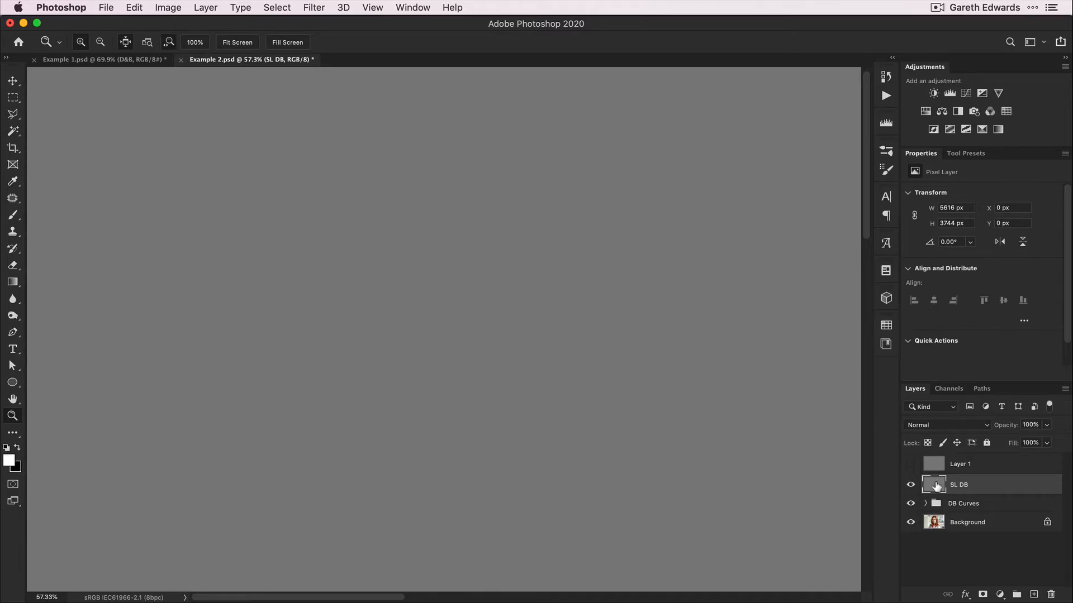
{"action": "left_click", "coordinate": [956, 425]}
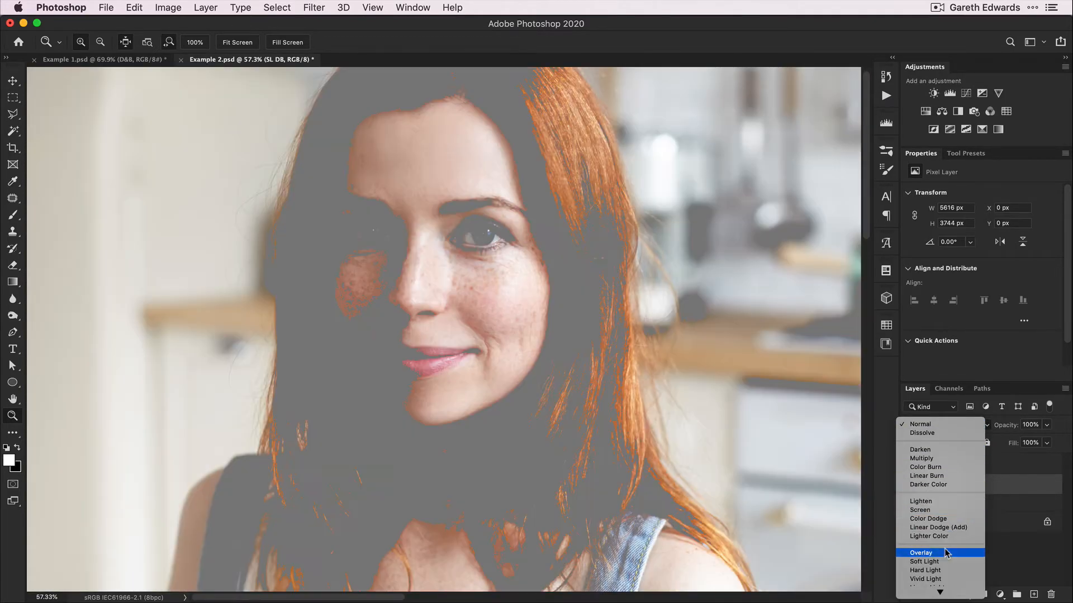
{"action": "left_click", "coordinate": [943, 561]}
Paint white and black test strokes on the cheek with a 150 px brush at 100% opacity, and clear the SL DB layer's contents
{"action": "key", "text": "b"}
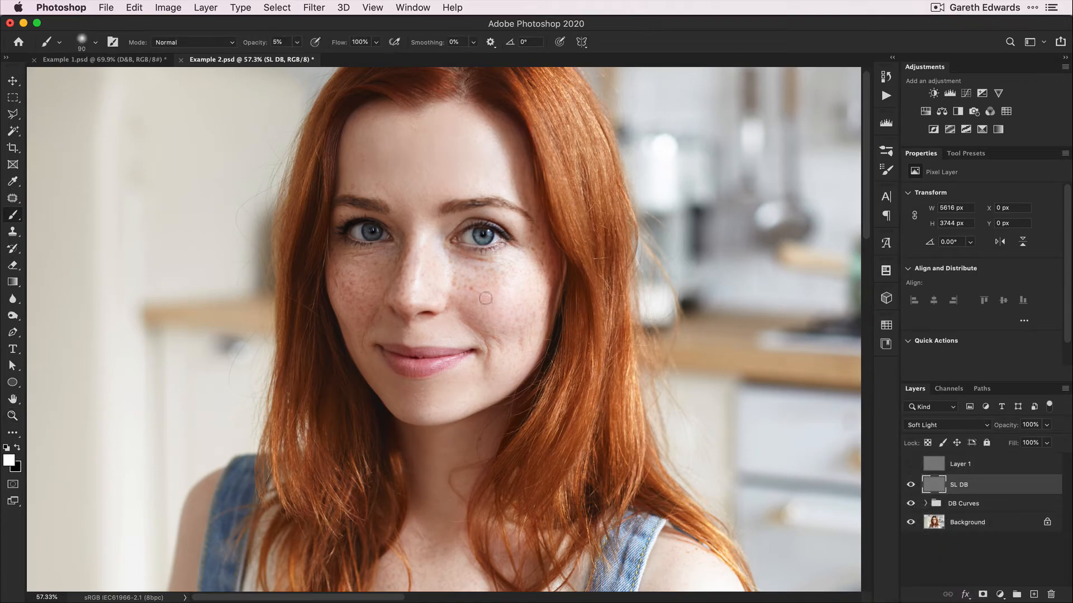
{"action": "key", "text": "0"}
{"action": "key", "text": "bracketright"}
{"action": "key", "text": "bracketright"}
{"action": "key", "text": "bracketright"}
{"action": "mouse_move", "coordinate": [475, 294]}
{"action": "left_mouse_down"}
{"action": "mouse_move", "coordinate": [476, 320]}
{"action": "mouse_move", "coordinate": [472, 285]}
{"action": "mouse_move", "coordinate": [477, 319]}
{"action": "mouse_move", "coordinate": [509, 288]}
{"action": "mouse_move", "coordinate": [506, 271]}
{"action": "mouse_move", "coordinate": [515, 315]}
{"action": "mouse_move", "coordinate": [509, 279]}
{"action": "mouse_move", "coordinate": [517, 305]}
{"action": "left_mouse_up"}
{"action": "key", "text": "x"}
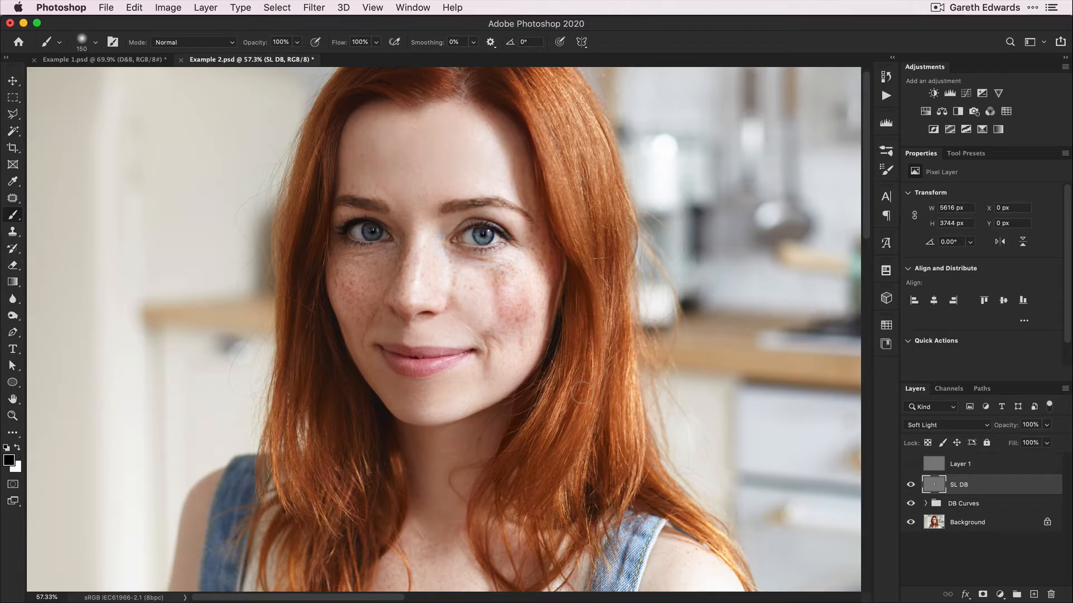
{"action": "key", "text": "BackSpace"}
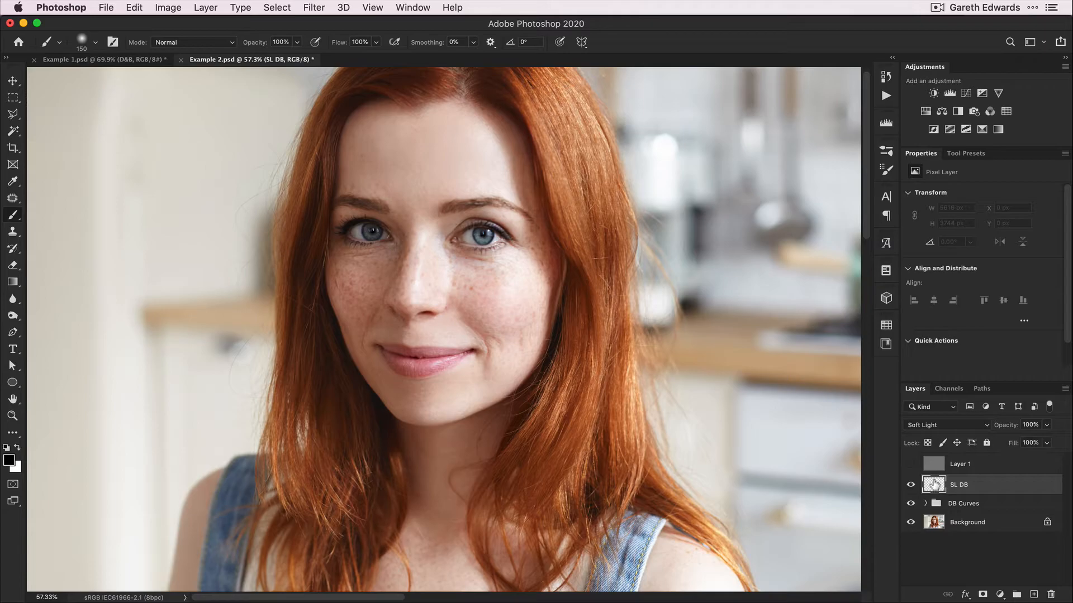
Try white and black brush strokes on the cheek on the transparent SL DB layer and remove them
{"action": "key", "text": "x"}
{"action": "mouse_move", "coordinate": [475, 295]}
{"action": "left_mouse_down"}
{"action": "mouse_move", "coordinate": [491, 304]}
{"action": "mouse_move", "coordinate": [486, 329]}
{"action": "left_mouse_up"}
{"action": "key", "text": "x"}
{"action": "left_click_drag", "start_coordinate": [505, 282], "coordinate": [512, 320]}
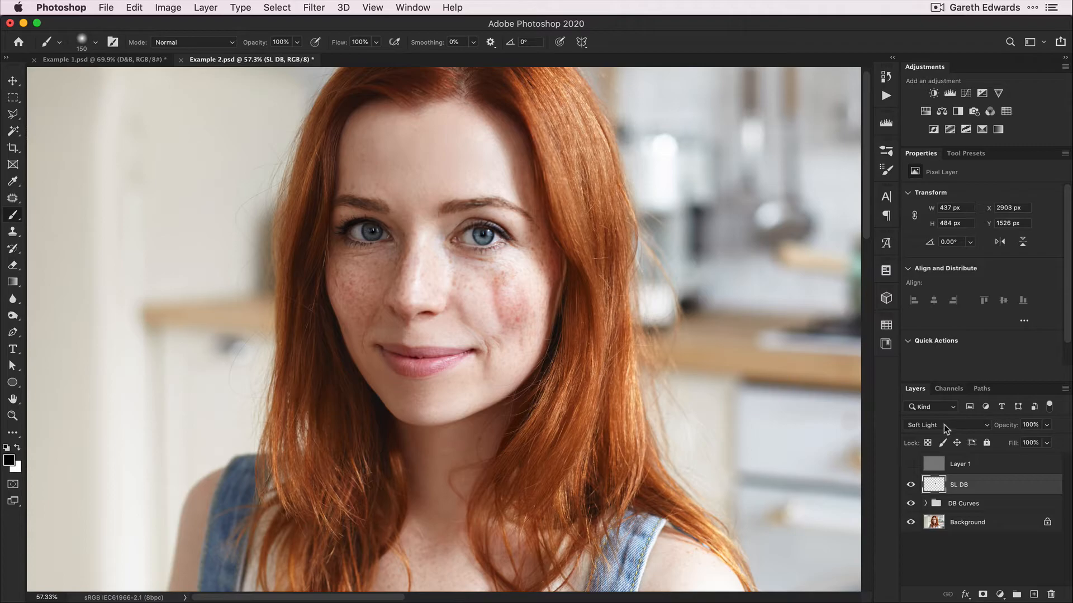
{"action": "key", "text": "super+d"}
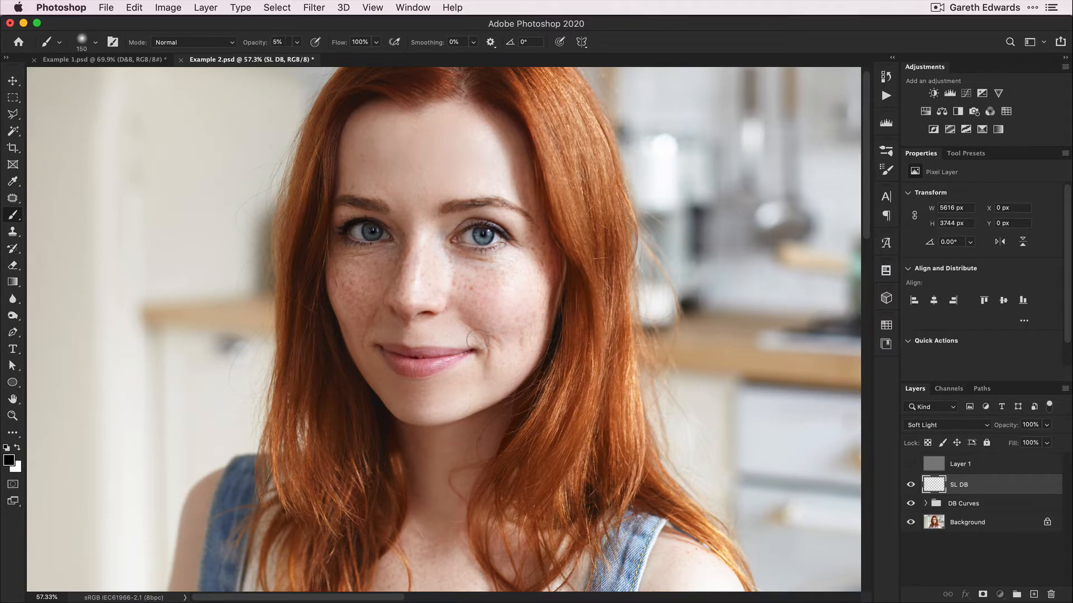
Dodge the bridge and tip of the nose on SL DB with a white brush at 5% opacity, enlarging the brush to 250 px
{"action": "key", "text": "x"}
{"action": "left_click_drag", "start_coordinate": [420, 281], "coordinate": [403, 281]}
{"action": "left_click_drag", "start_coordinate": [413, 297], "coordinate": [415, 297]}
{"action": "key", "text": "bracketright"}
{"action": "key", "text": "bracketright"}
{"action": "key", "text": "bracketright"}
{"action": "key", "text": "bracketright"}
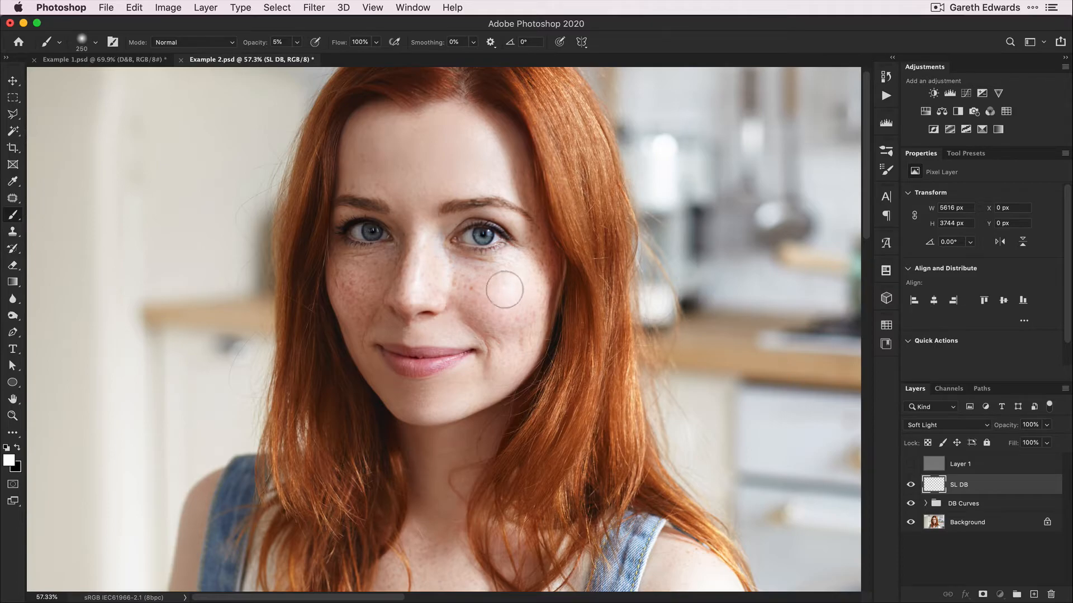
{"action": "left_click", "coordinate": [911, 484]}
Resize the brush and shape the forehead on SL DB with low-opacity white and black strokes
{"action": "key", "text": "bracketleft"}
{"action": "key", "text": "bracketleft"}
{"action": "key", "text": "bracketleft"}
{"action": "key", "text": "bracketleft"}
{"action": "key", "text": "bracketleft"}
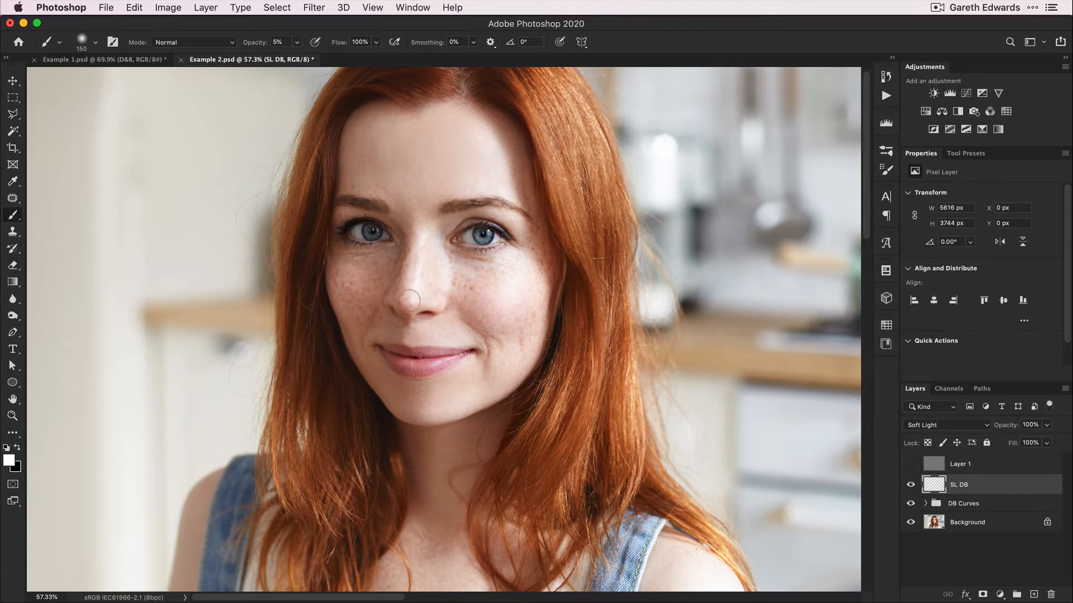
{"action": "key", "text": "bracketright"}
{"action": "key", "text": "bracketright"}
{"action": "key", "text": "bracketright"}
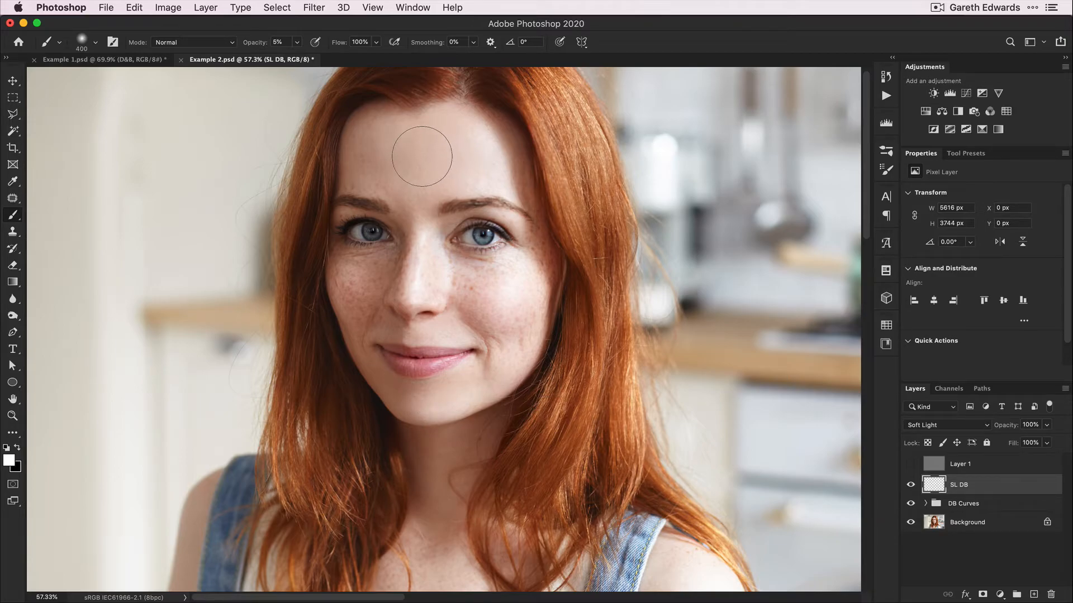
{"action": "key", "text": "bracketleft"}
{"action": "key", "text": "bracketleft"}
{"action": "mouse_move", "coordinate": [430, 154]}
{"action": "left_mouse_down"}
{"action": "mouse_move", "coordinate": [444, 171]}
{"action": "mouse_move", "coordinate": [424, 159]}
{"action": "mouse_move", "coordinate": [435, 155]}
{"action": "mouse_move", "coordinate": [425, 152]}
{"action": "mouse_move", "coordinate": [430, 163]}
{"action": "mouse_move", "coordinate": [428, 142]}
{"action": "mouse_move", "coordinate": [412, 156]}
{"action": "mouse_move", "coordinate": [380, 158]}
{"action": "left_mouse_up"}
{"action": "key", "text": "x"}
{"action": "mouse_move", "coordinate": [457, 157]}
{"action": "left_mouse_down"}
{"action": "mouse_move", "coordinate": [423, 142]}
{"action": "mouse_move", "coordinate": [412, 151]}
{"action": "left_mouse_up"}
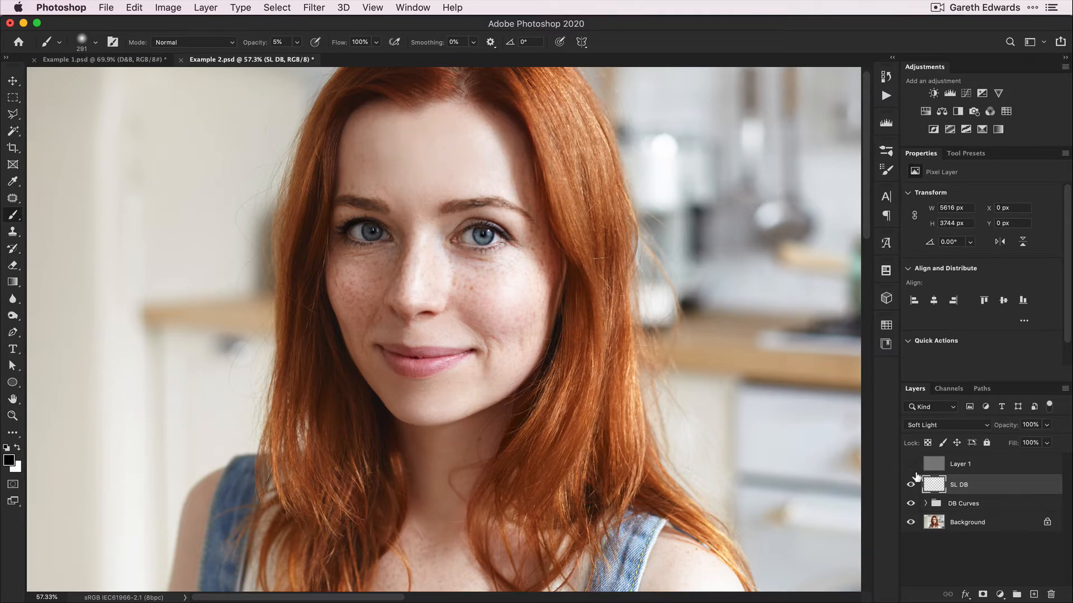
Toggle the SL DB layer's visibility to compare the forehead and nose before and after dodging
{"action": "left_click", "coordinate": [912, 487]}
{"action": "left_click", "coordinate": [911, 486]}
{"action": "left_click", "coordinate": [911, 486]}
{"action": "left_click", "coordinate": [911, 486]}
Burn the temple, the side of the nose and both cheeks with a black brush at 5% opacity
{"action": "key", "text": "x"}
{"action": "key", "text": "x"}
{"action": "mouse_move", "coordinate": [330, 131]}
{"action": "left_mouse_down"}
{"action": "mouse_move", "coordinate": [349, 133]}
{"action": "mouse_move", "coordinate": [324, 167]}
{"action": "left_mouse_up"}
{"action": "left_click_drag", "start_coordinate": [416, 273], "coordinate": [407, 277]}
{"action": "mouse_move", "coordinate": [525, 308]}
{"action": "left_mouse_down"}
{"action": "mouse_move", "coordinate": [532, 331]}
{"action": "mouse_move", "coordinate": [503, 315]}
{"action": "mouse_move", "coordinate": [518, 286]}
{"action": "mouse_move", "coordinate": [340, 272]}
{"action": "mouse_move", "coordinate": [369, 286]}
{"action": "mouse_move", "coordinate": [539, 293]}
{"action": "mouse_move", "coordinate": [528, 281]}
{"action": "mouse_move", "coordinate": [500, 289]}
{"action": "mouse_move", "coordinate": [538, 316]}
{"action": "mouse_move", "coordinate": [511, 322]}
{"action": "left_mouse_up"}
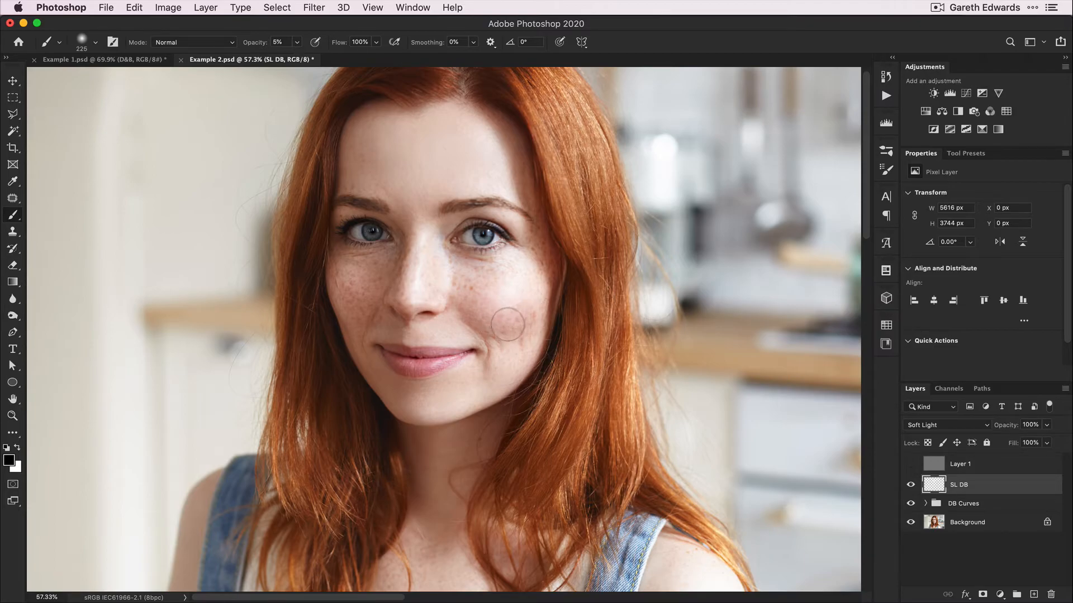
{"action": "left_click_drag", "start_coordinate": [360, 312], "coordinate": [349, 327]}
{"action": "left_click_drag", "start_coordinate": [526, 328], "coordinate": [528, 322]}
Toggle the SL DB layer's visibility to compare the burned cheeks and temple with the unshaded face
{"action": "left_click", "coordinate": [911, 486]}
{"action": "left_click", "coordinate": [911, 487]}
{"action": "left_click", "coordinate": [911, 487]}
{"action": "left_click", "coordinate": [911, 486]}
Deepen the burn on the cheek hollow and darken the forehead's edges with a black brush of about 304 px
{"action": "mouse_move", "coordinate": [519, 291]}
{"action": "left_mouse_down"}
{"action": "mouse_move", "coordinate": [526, 307]}
{"action": "mouse_move", "coordinate": [510, 297]}
{"action": "mouse_move", "coordinate": [523, 305]}
{"action": "left_mouse_up"}
{"action": "mouse_move", "coordinate": [509, 300]}
{"action": "left_mouse_down"}
{"action": "mouse_move", "coordinate": [522, 319]}
{"action": "mouse_move", "coordinate": [512, 322]}
{"action": "mouse_move", "coordinate": [527, 315]}
{"action": "left_mouse_up"}
{"action": "left_click_drag", "start_coordinate": [329, 139], "coordinate": [342, 140], "text": "ctrl+alt"}
{"action": "mouse_move", "coordinate": [323, 187]}
{"action": "left_mouse_down"}
{"action": "mouse_move", "coordinate": [344, 116]}
{"action": "mouse_move", "coordinate": [334, 183]}
{"action": "mouse_move", "coordinate": [353, 117]}
{"action": "mouse_move", "coordinate": [336, 188]}
{"action": "mouse_move", "coordinate": [357, 121]}
{"action": "mouse_move", "coordinate": [340, 177]}
{"action": "mouse_move", "coordinate": [347, 133]}
{"action": "mouse_move", "coordinate": [378, 98]}
{"action": "mouse_move", "coordinate": [343, 140]}
{"action": "mouse_move", "coordinate": [339, 189]}
{"action": "mouse_move", "coordinate": [382, 96]}
{"action": "mouse_move", "coordinate": [340, 182]}
{"action": "mouse_move", "coordinate": [357, 122]}
{"action": "mouse_move", "coordinate": [410, 184]}
{"action": "mouse_move", "coordinate": [414, 156]}
{"action": "left_mouse_up"}
{"action": "mouse_move", "coordinate": [499, 146]}
{"action": "left_mouse_down"}
{"action": "mouse_move", "coordinate": [519, 113]}
{"action": "mouse_move", "coordinate": [504, 111]}
{"action": "mouse_move", "coordinate": [532, 150]}
{"action": "mouse_move", "coordinate": [532, 139]}
{"action": "mouse_move", "coordinate": [545, 190]}
{"action": "mouse_move", "coordinate": [522, 119]}
{"action": "mouse_move", "coordinate": [543, 212]}
{"action": "mouse_move", "coordinate": [537, 171]}
{"action": "mouse_move", "coordinate": [538, 185]}
{"action": "mouse_move", "coordinate": [503, 105]}
{"action": "left_mouse_up"}
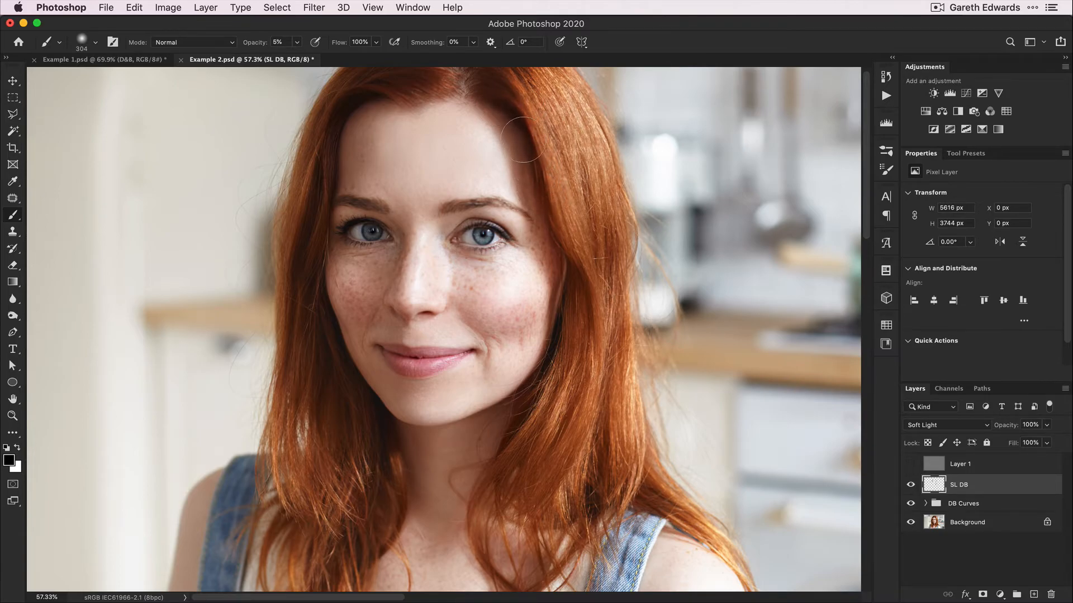
Burn the shading along the sides of the nose with a smaller black brush of about 80 px
{"action": "key", "text": "space"}
{"action": "left_click_drag", "start_coordinate": [548, 354], "coordinate": [551, 243]}
{"action": "mouse_move", "coordinate": [508, 278]}
{"action": "left_mouse_down", "text": "ctrl+alt"}
{"action": "mouse_move", "coordinate": [476, 277]}
{"action": "mouse_move", "coordinate": [505, 307]}
{"action": "mouse_move", "coordinate": [470, 329]}
{"action": "mouse_move", "coordinate": [526, 279]}
{"action": "mouse_move", "coordinate": [472, 323]}
{"action": "mouse_move", "coordinate": [380, 333]}
{"action": "mouse_move", "coordinate": [481, 330]}
{"action": "mouse_move", "coordinate": [519, 286]}
{"action": "mouse_move", "coordinate": [479, 321]}
{"action": "mouse_move", "coordinate": [500, 283]}
{"action": "left_mouse_up", "text": "ctrl+alt"}
{"action": "left_click_drag", "start_coordinate": [397, 170], "coordinate": [380, 182]}
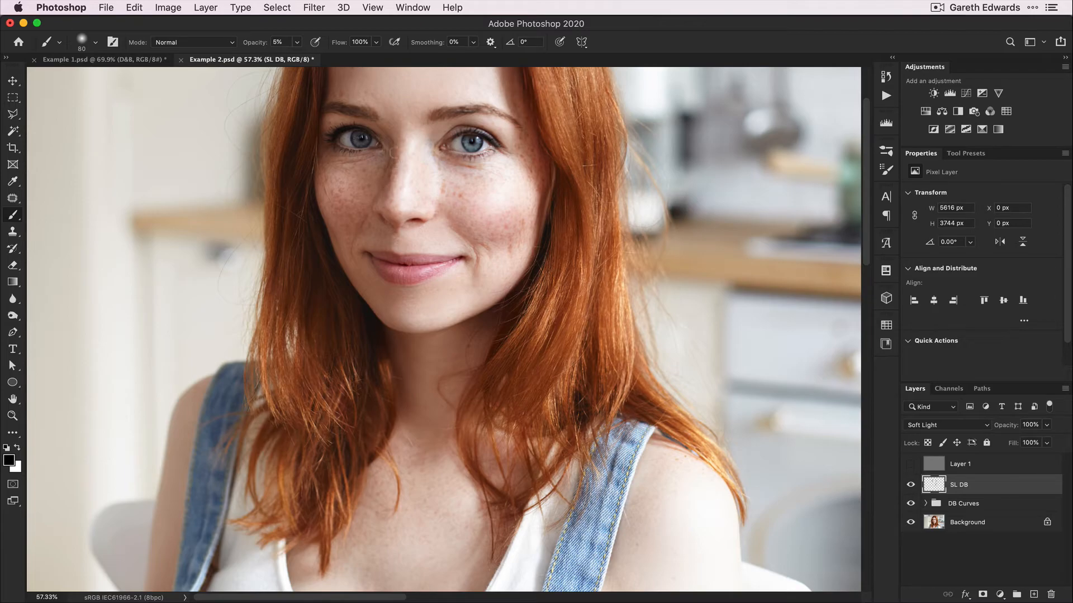
{"action": "left_click_drag", "start_coordinate": [424, 166], "coordinate": [445, 166]}
Compare the portrait with and without SL DB and set the layer's opacity to 80%
{"action": "left_click", "coordinate": [910, 485]}
{"action": "scroll", "coordinate": [460, 222], "scroll_direction": "up", "scroll_amount": 5}
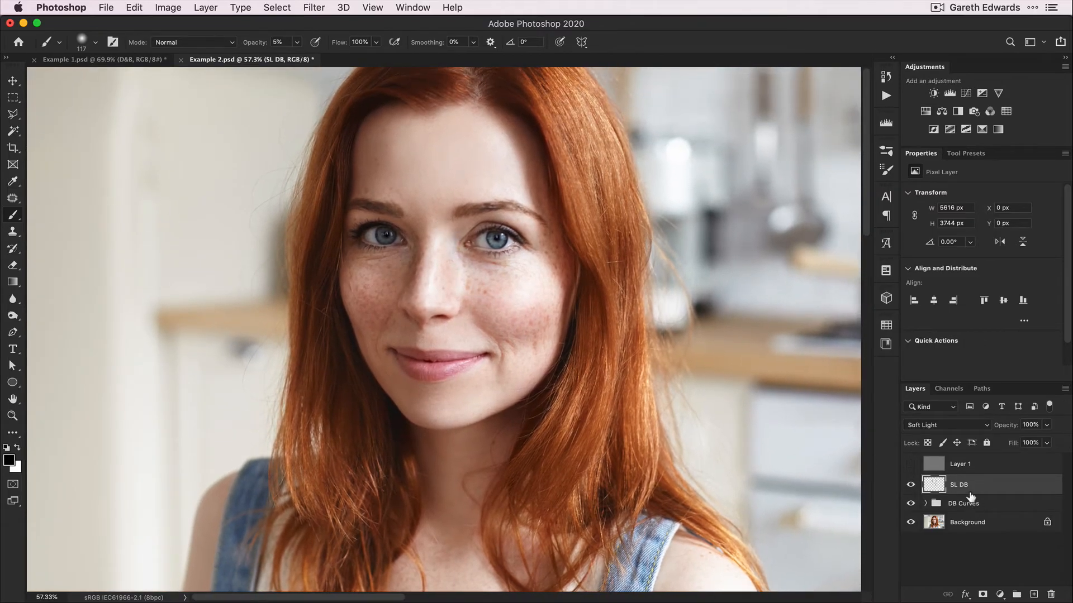
{"action": "left_click", "coordinate": [911, 485]}
{"action": "left_click", "coordinate": [911, 485]}
{"action": "left_click_drag", "start_coordinate": [1005, 428], "coordinate": [994, 428]}
Apply a Gaussian Blur with a 44.4-pixel radius to the SL DB layer after comparing it in the preview
{"action": "left_click", "coordinate": [310, 8]}
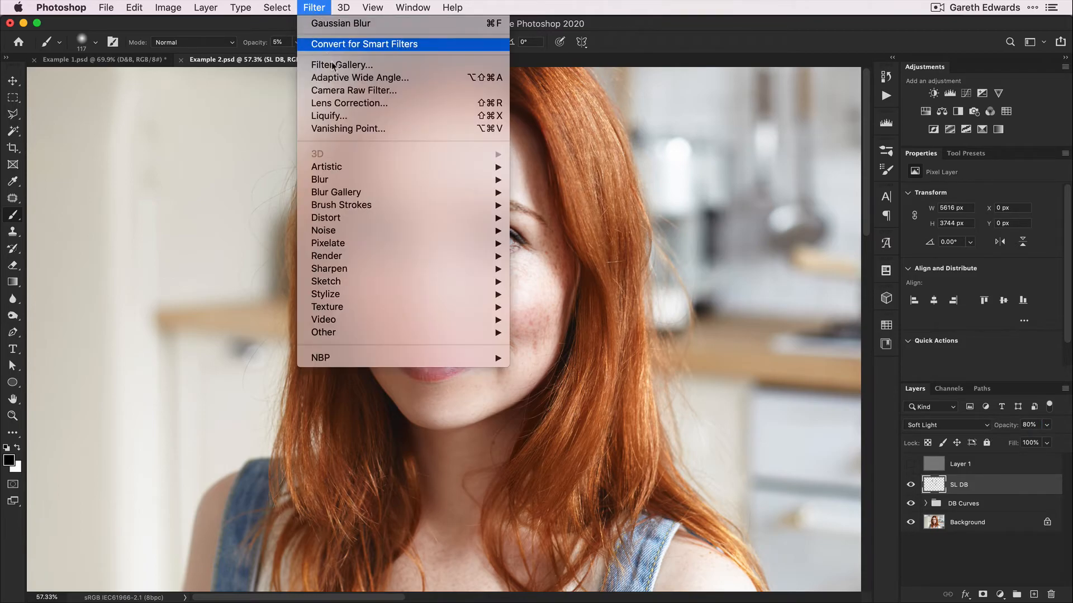
{"action": "mouse_move", "coordinate": [394, 180]}
{"action": "left_click", "coordinate": [548, 234]}
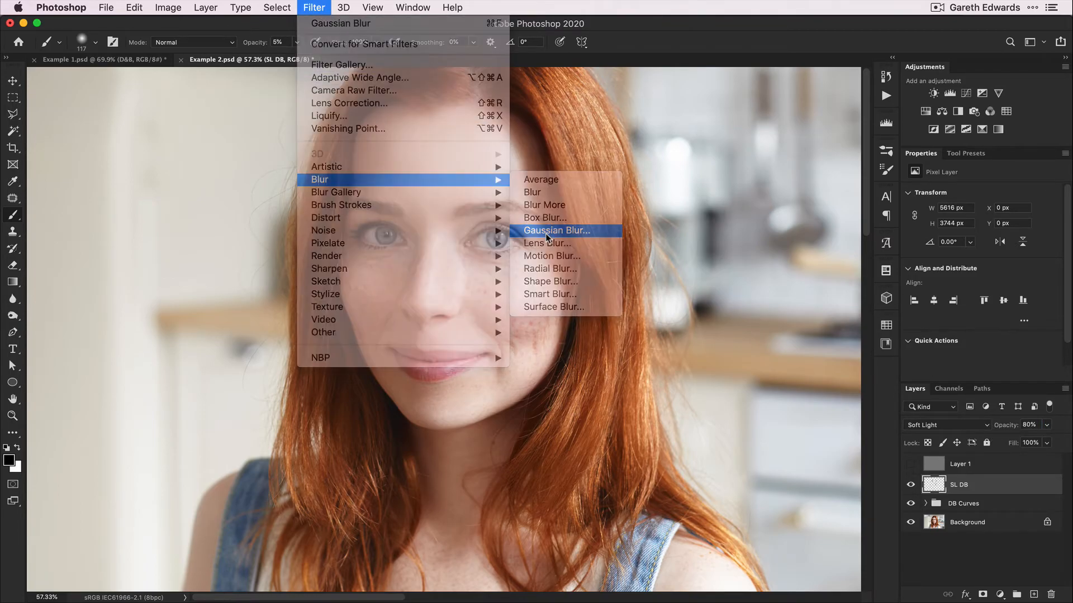
{"action": "left_click_drag", "start_coordinate": [644, 331], "coordinate": [654, 330]}
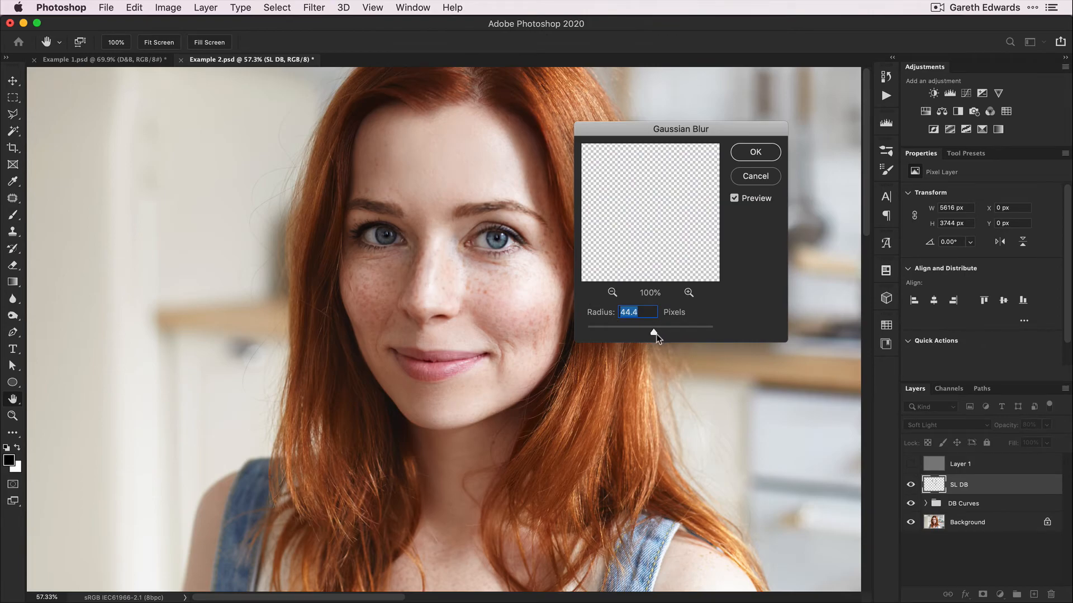
{"action": "left_click", "coordinate": [734, 199]}
{"action": "left_click", "coordinate": [734, 199]}
{"action": "left_click", "coordinate": [734, 200]}
{"action": "left_click", "coordinate": [737, 198]}
{"action": "left_click", "coordinate": [751, 159]}
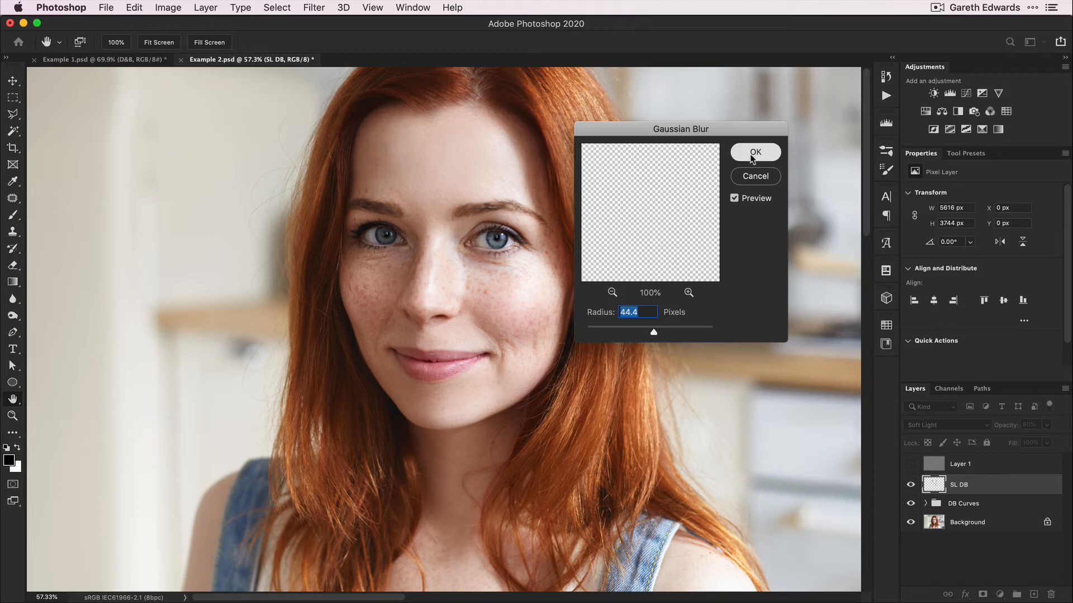
Toggle the SL DB layer's visibility repeatedly to compare the portrait with and without the blurred shading
{"action": "left_click", "coordinate": [911, 485]}
{"action": "left_click", "coordinate": [911, 485]}
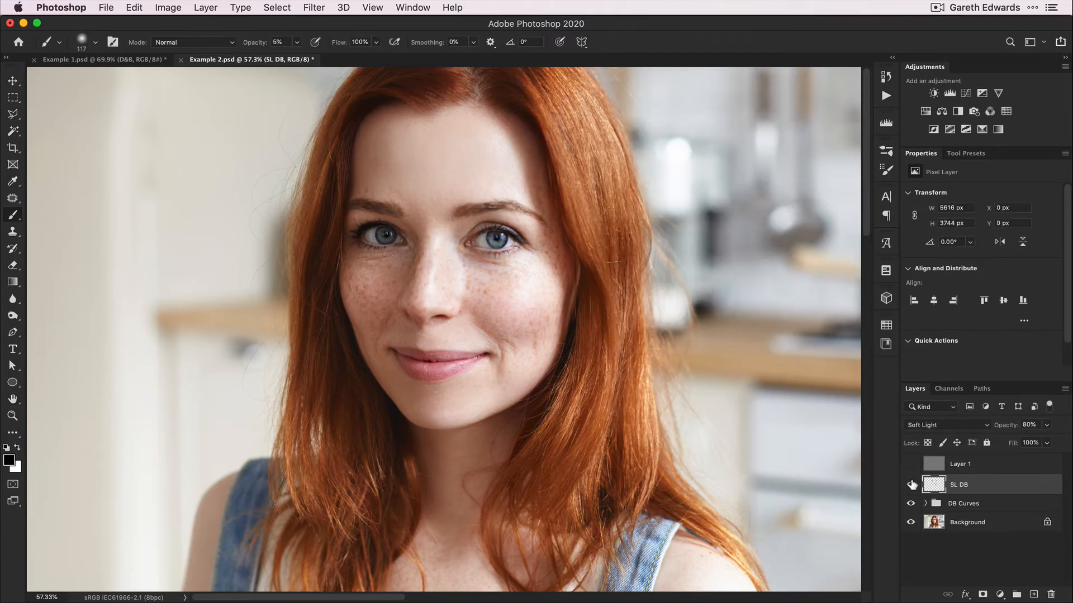
{"action": "left_click", "coordinate": [912, 485]}
{"action": "left_click", "coordinate": [912, 486]}
{"action": "left_click", "coordinate": [911, 486]}
{"action": "left_click", "coordinate": [911, 486]}
{"action": "left_click", "coordinate": [911, 486]}
{"action": "left_click", "coordinate": [912, 486]}
Add a layer mask to SL DB and paint black at 100% opacity over the hair around the face
{"action": "left_click", "coordinate": [983, 594]}
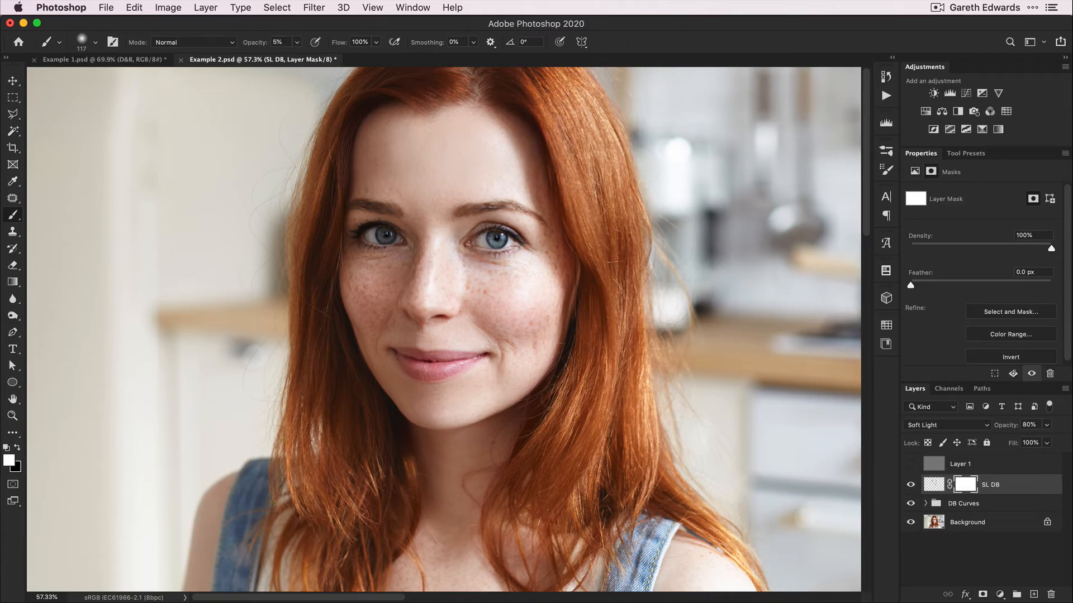
{"action": "key", "text": "x"}
{"action": "left_click_drag", "start_coordinate": [337, 191], "coordinate": [364, 191]}
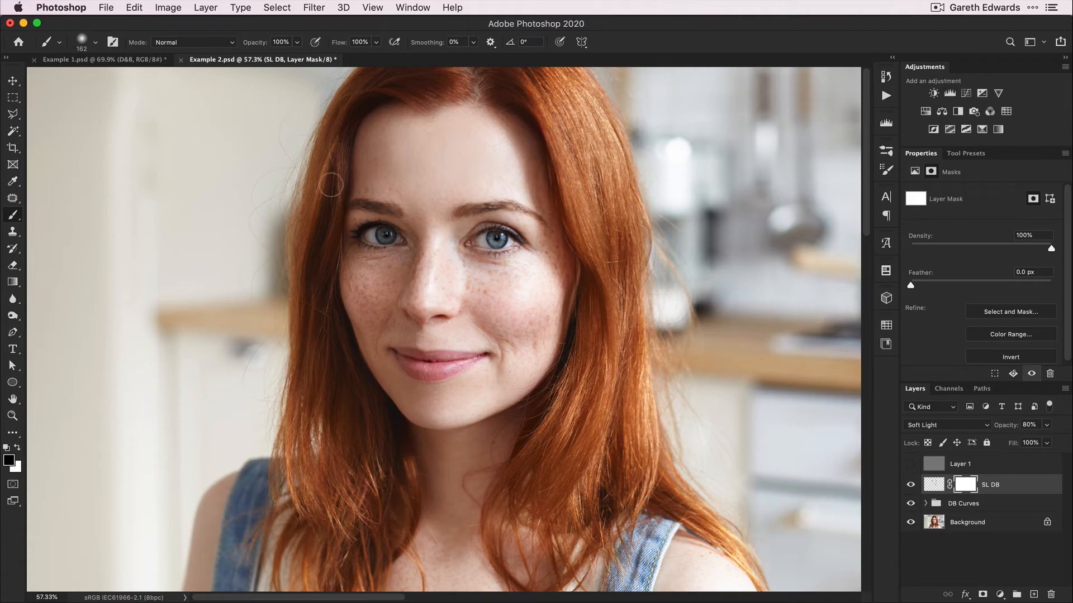
{"action": "mouse_move", "coordinate": [404, 83]}
{"action": "left_mouse_down"}
{"action": "mouse_move", "coordinate": [424, 95]}
{"action": "mouse_move", "coordinate": [524, 81]}
{"action": "left_mouse_up"}
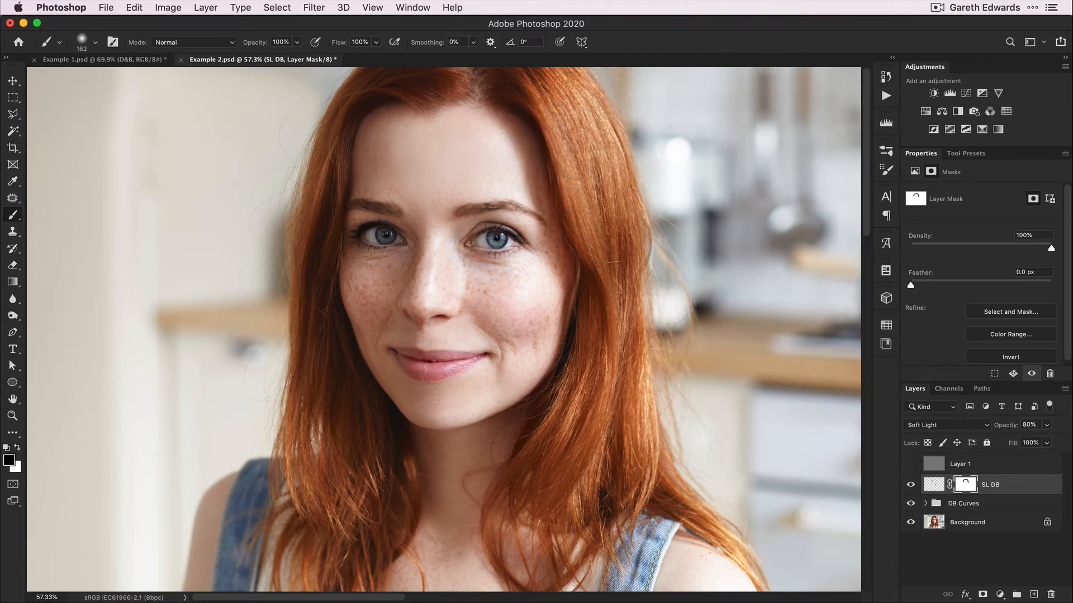
{"action": "mouse_move", "coordinate": [588, 292]}
{"action": "left_mouse_down"}
{"action": "mouse_move", "coordinate": [596, 272]}
{"action": "mouse_move", "coordinate": [587, 340]}
{"action": "mouse_move", "coordinate": [589, 282]}
{"action": "left_mouse_up"}
{"action": "key", "text": "]"}
{"action": "mouse_move", "coordinate": [329, 142]}
{"action": "left_mouse_down"}
{"action": "mouse_move", "coordinate": [321, 240]}
{"action": "mouse_move", "coordinate": [333, 318]}
{"action": "mouse_move", "coordinate": [366, 390]}
{"action": "mouse_move", "coordinate": [342, 394]}
{"action": "mouse_move", "coordinate": [320, 304]}
{"action": "mouse_move", "coordinate": [317, 160]}
{"action": "left_mouse_up"}
Compare the portrait with and without the masked SL DB layer, including from a wider view
{"action": "left_click", "coordinate": [911, 484]}
{"action": "left_click", "coordinate": [911, 485]}
{"action": "left_click", "coordinate": [911, 485]}
{"action": "left_click", "coordinate": [911, 484]}
{"action": "key", "text": "z"}
{"action": "left_click_drag", "start_coordinate": [497, 370], "coordinate": [473, 370]}
{"action": "left_click", "coordinate": [911, 485]}
{"action": "left_click", "coordinate": [911, 486]}
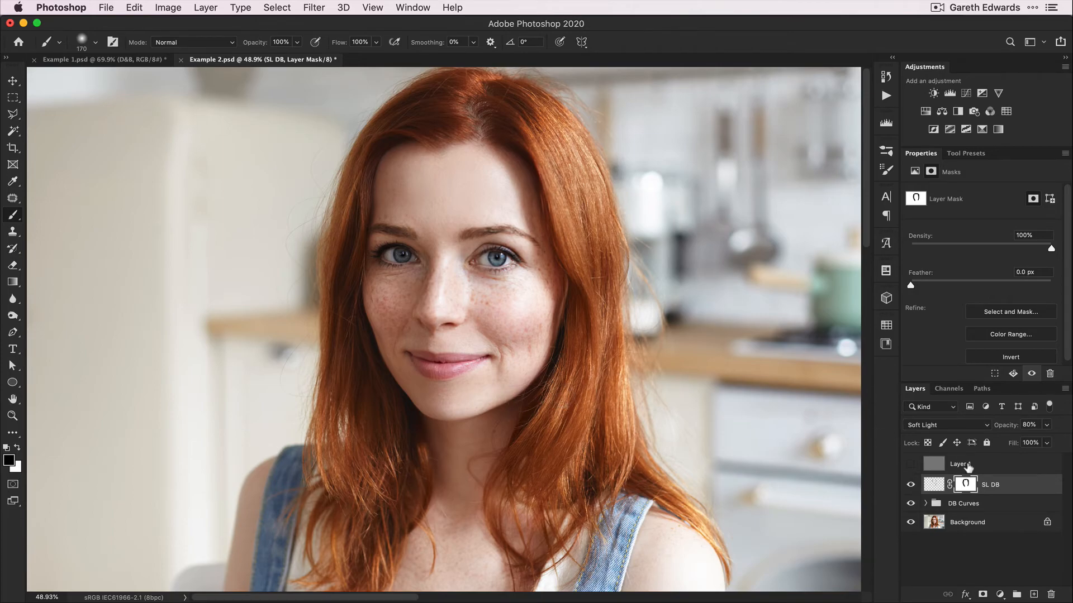
{"action": "key", "text": "z"}
{"action": "left_click_drag", "start_coordinate": [606, 346], "coordinate": [595, 347]}
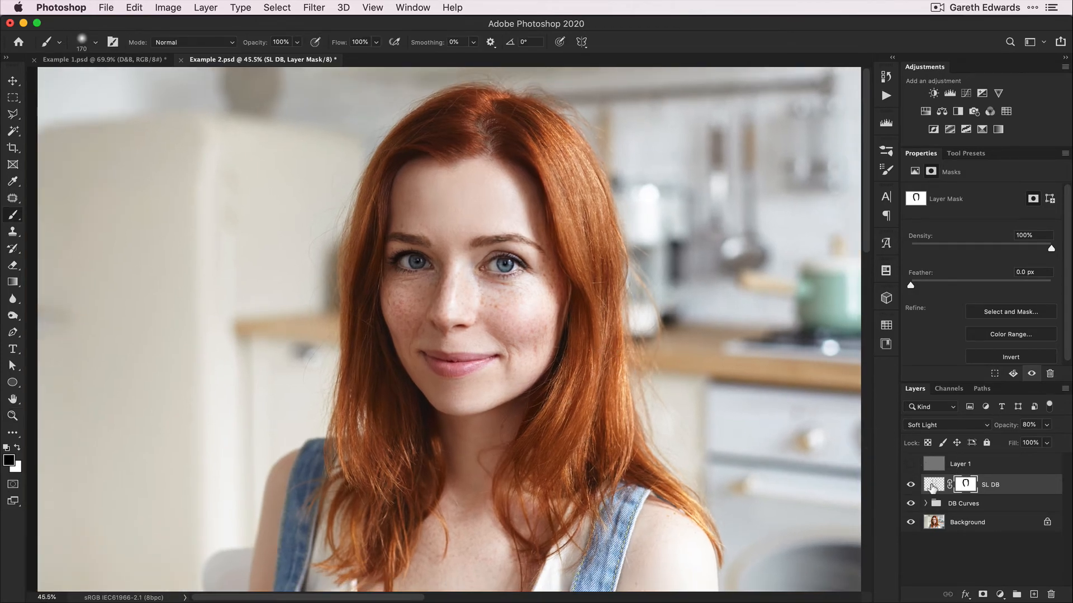
Check the SL DB effect up close, then add a Selective Color adjustment layer above it and clip it to SL DB
{"action": "left_click", "coordinate": [933, 485]}
{"action": "key", "text": "z"}
{"action": "left_click_drag", "start_coordinate": [510, 300], "coordinate": [546, 306]}
{"action": "key", "text": "b"}
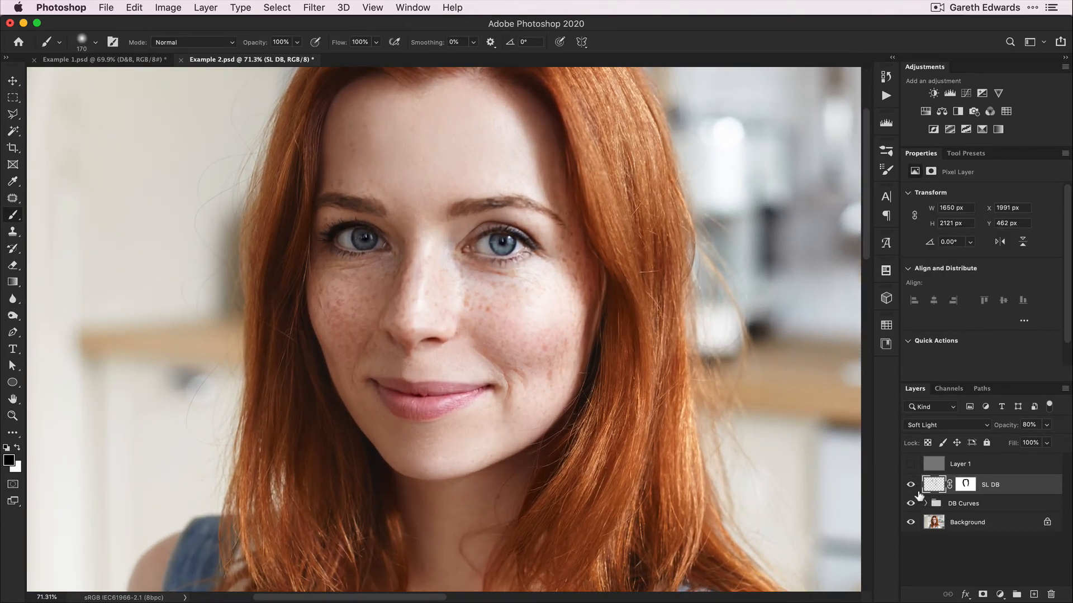
{"action": "left_click", "coordinate": [911, 485]}
{"action": "left_click", "coordinate": [911, 485]}
{"action": "left_click", "coordinate": [982, 129]}
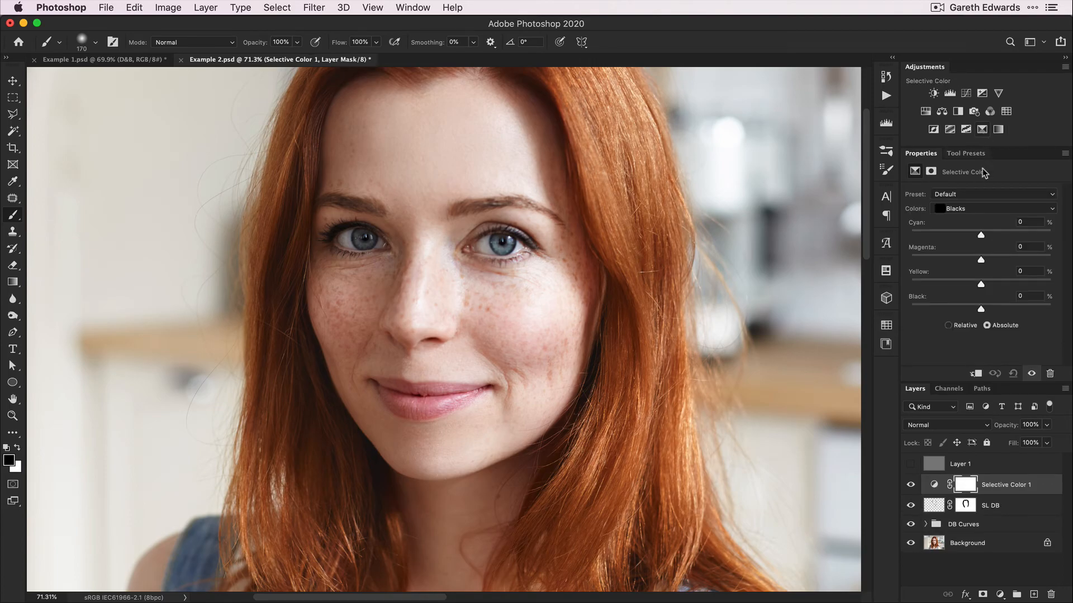
{"action": "left_click", "coordinate": [939, 495], "text": "alt"}
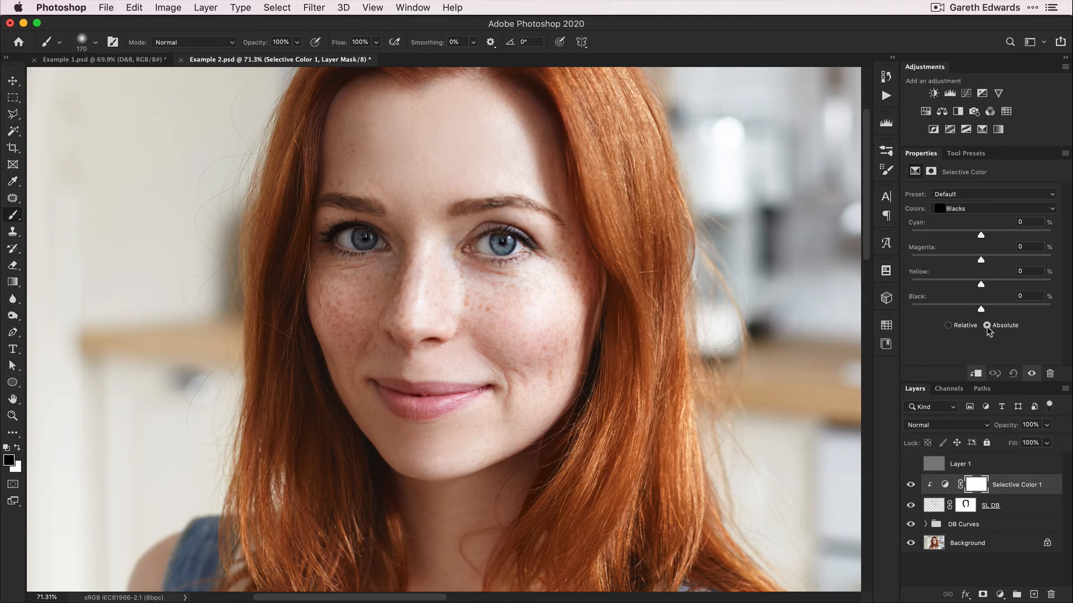
Raise the yellow of the Whites in the clipped Selective Color adjustment
{"action": "left_click", "coordinate": [979, 209]}
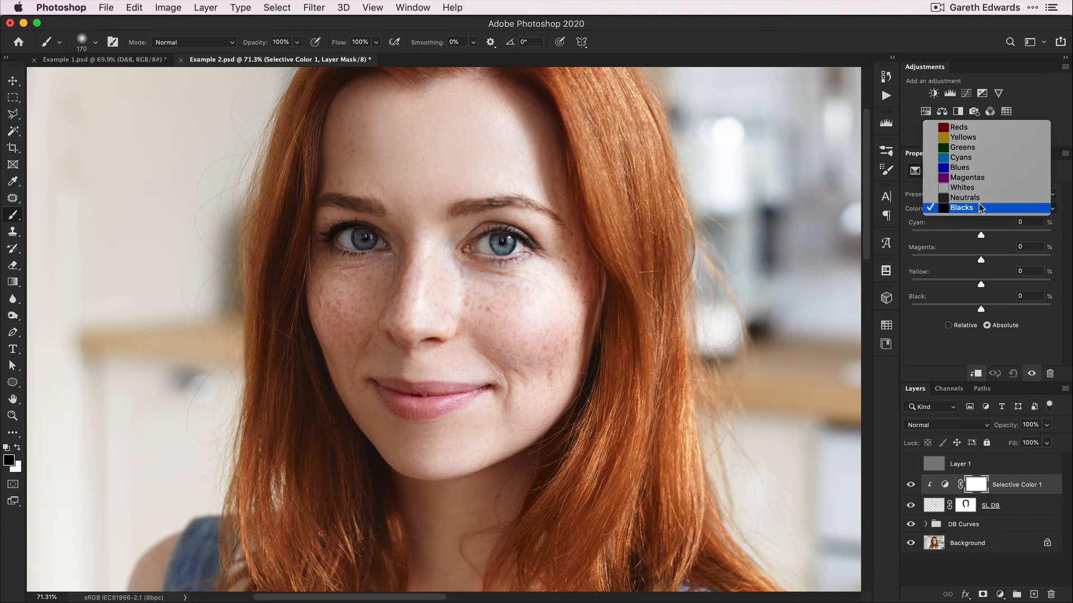
{"action": "left_click", "coordinate": [982, 189]}
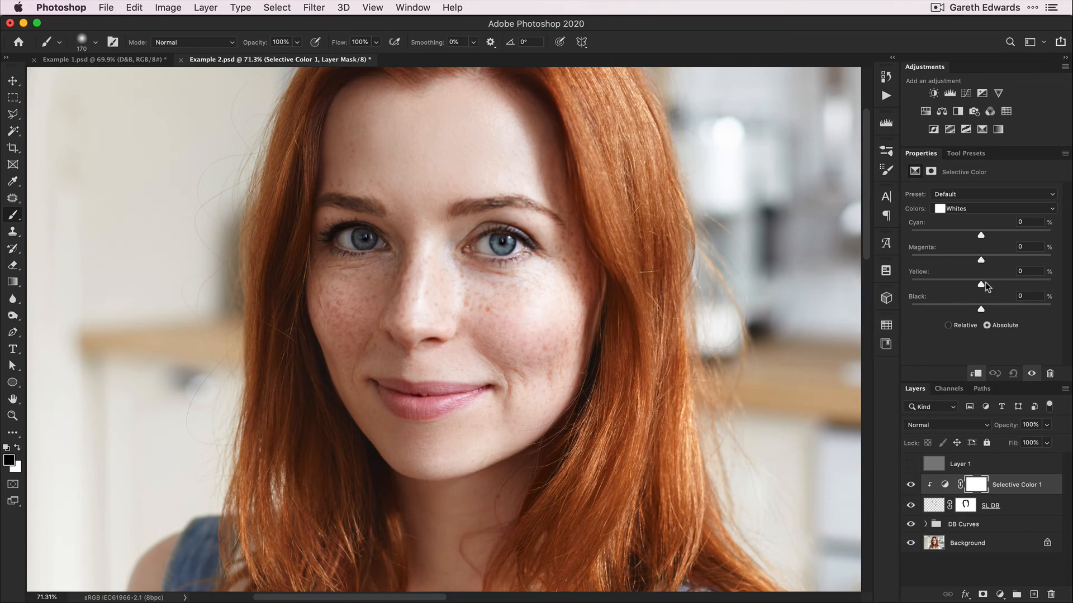
{"action": "mouse_move", "coordinate": [983, 283]}
{"action": "left_mouse_down"}
{"action": "mouse_move", "coordinate": [1040, 284]}
{"action": "mouse_move", "coordinate": [1026, 284]}
{"action": "left_mouse_up"}
{"action": "left_click_drag", "start_coordinate": [1007, 289], "coordinate": [1002, 290]}
Set the Blacks in the Selective Color adjustment to cyan -1% and yellow +29%
{"action": "left_click", "coordinate": [993, 209]}
{"action": "left_click", "coordinate": [988, 229]}
{"action": "mouse_move", "coordinate": [981, 235]}
{"action": "left_mouse_down"}
{"action": "mouse_move", "coordinate": [913, 217]}
{"action": "mouse_move", "coordinate": [988, 237]}
{"action": "mouse_move", "coordinate": [970, 237]}
{"action": "left_mouse_up"}
{"action": "mouse_move", "coordinate": [981, 284]}
{"action": "left_mouse_down"}
{"action": "mouse_move", "coordinate": [1008, 282]}
{"action": "mouse_move", "coordinate": [1000, 278]}
{"action": "left_mouse_up"}
{"action": "left_click_drag", "start_coordinate": [970, 235], "coordinate": [981, 238]}
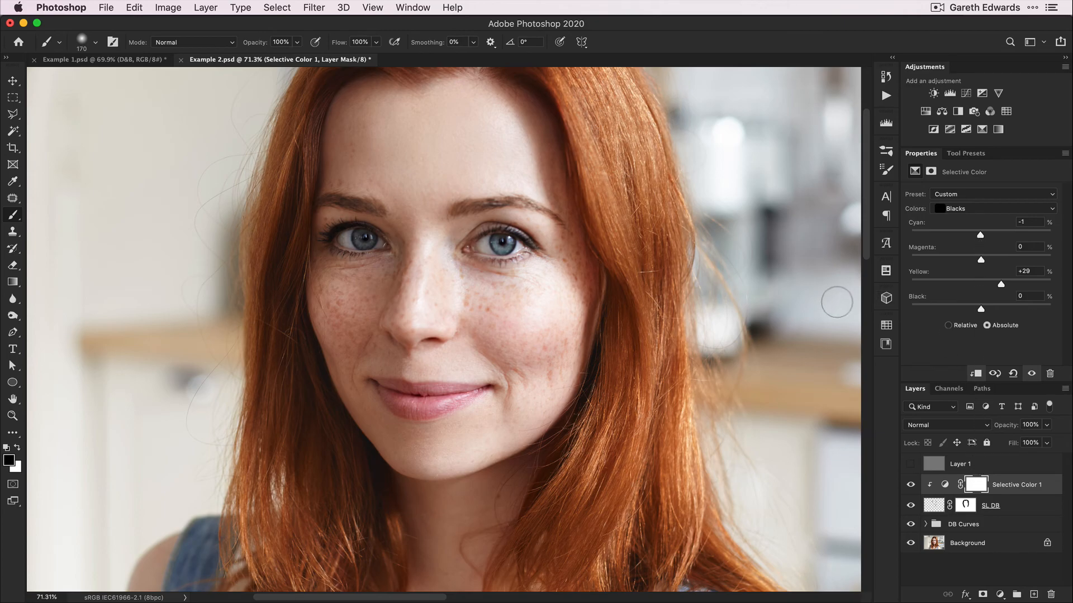
{"action": "key", "text": "super+minus"}
{"action": "key", "text": "super+minus"}
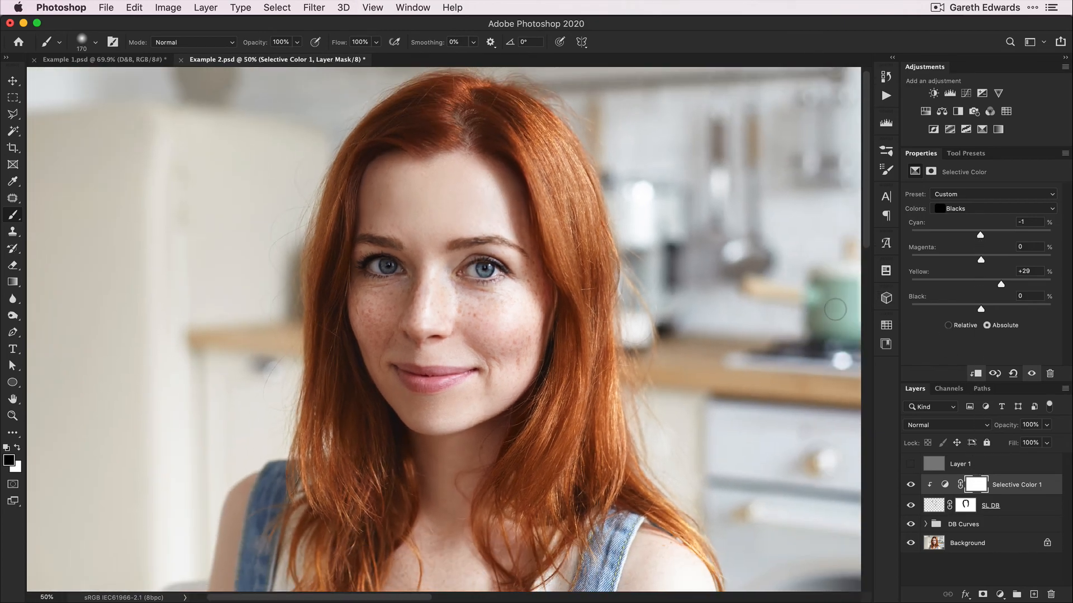